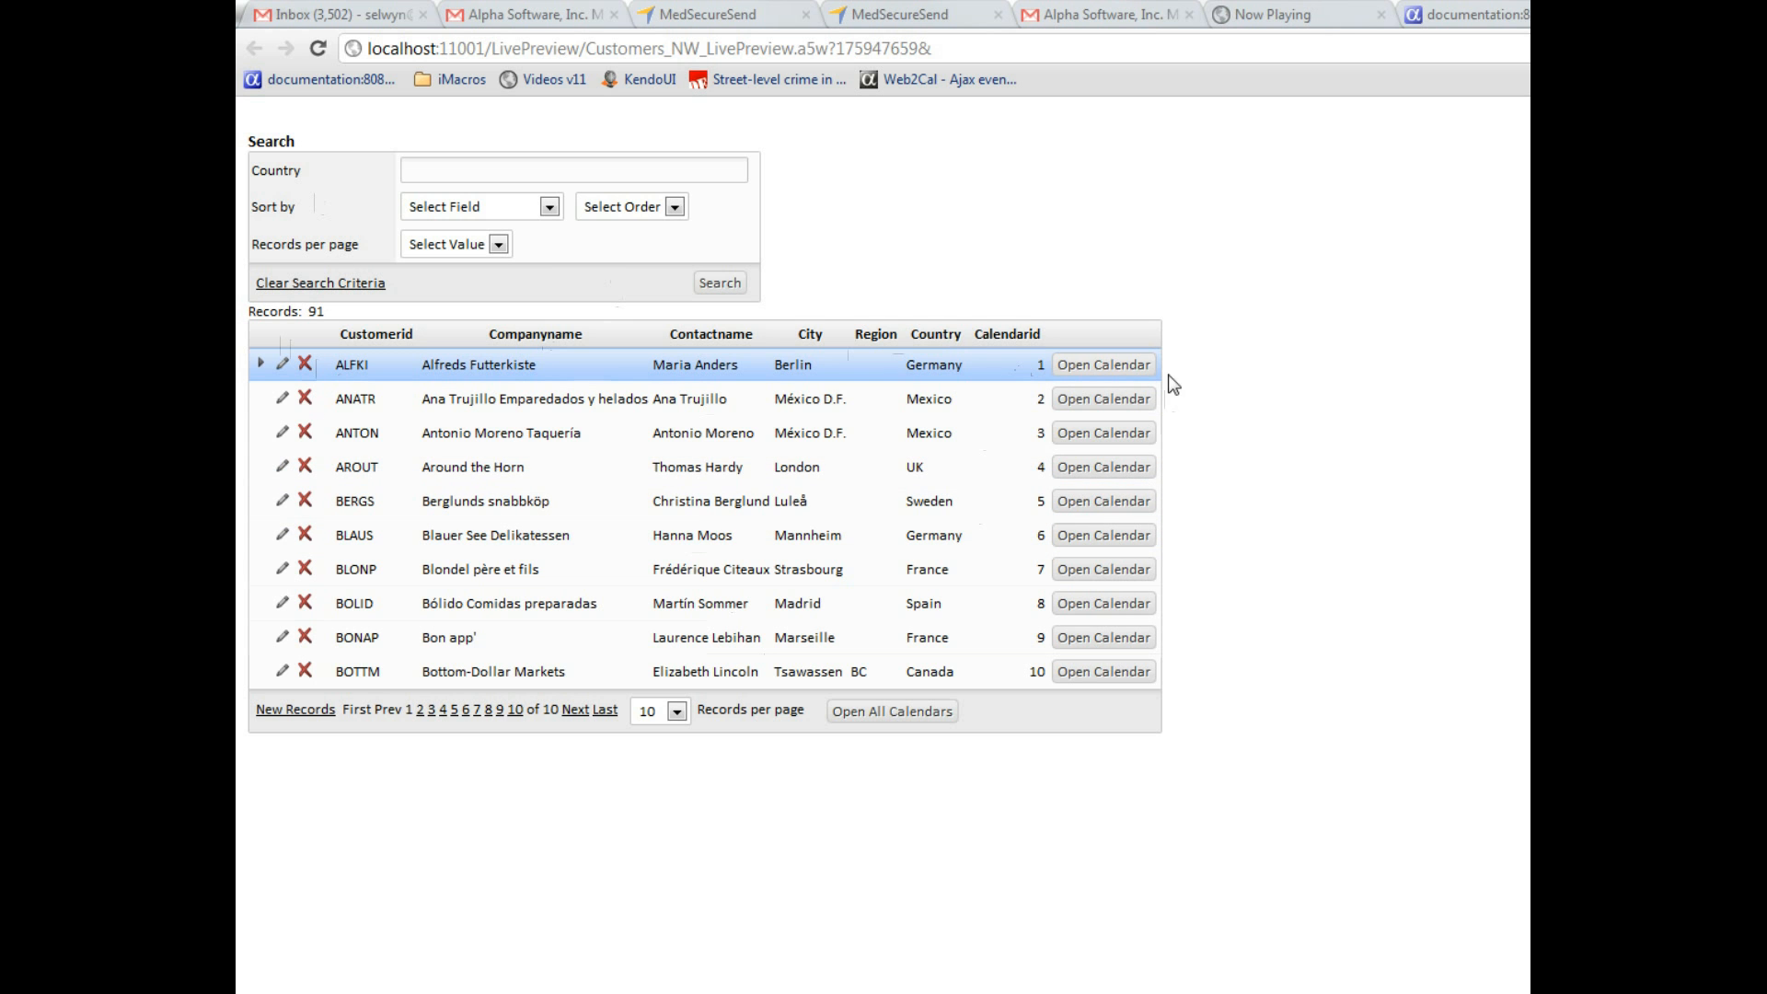
View the individual calendars of the first and third listed customers, closing each calendar window.
click(1089, 368)
drag(825, 223, 691, 205)
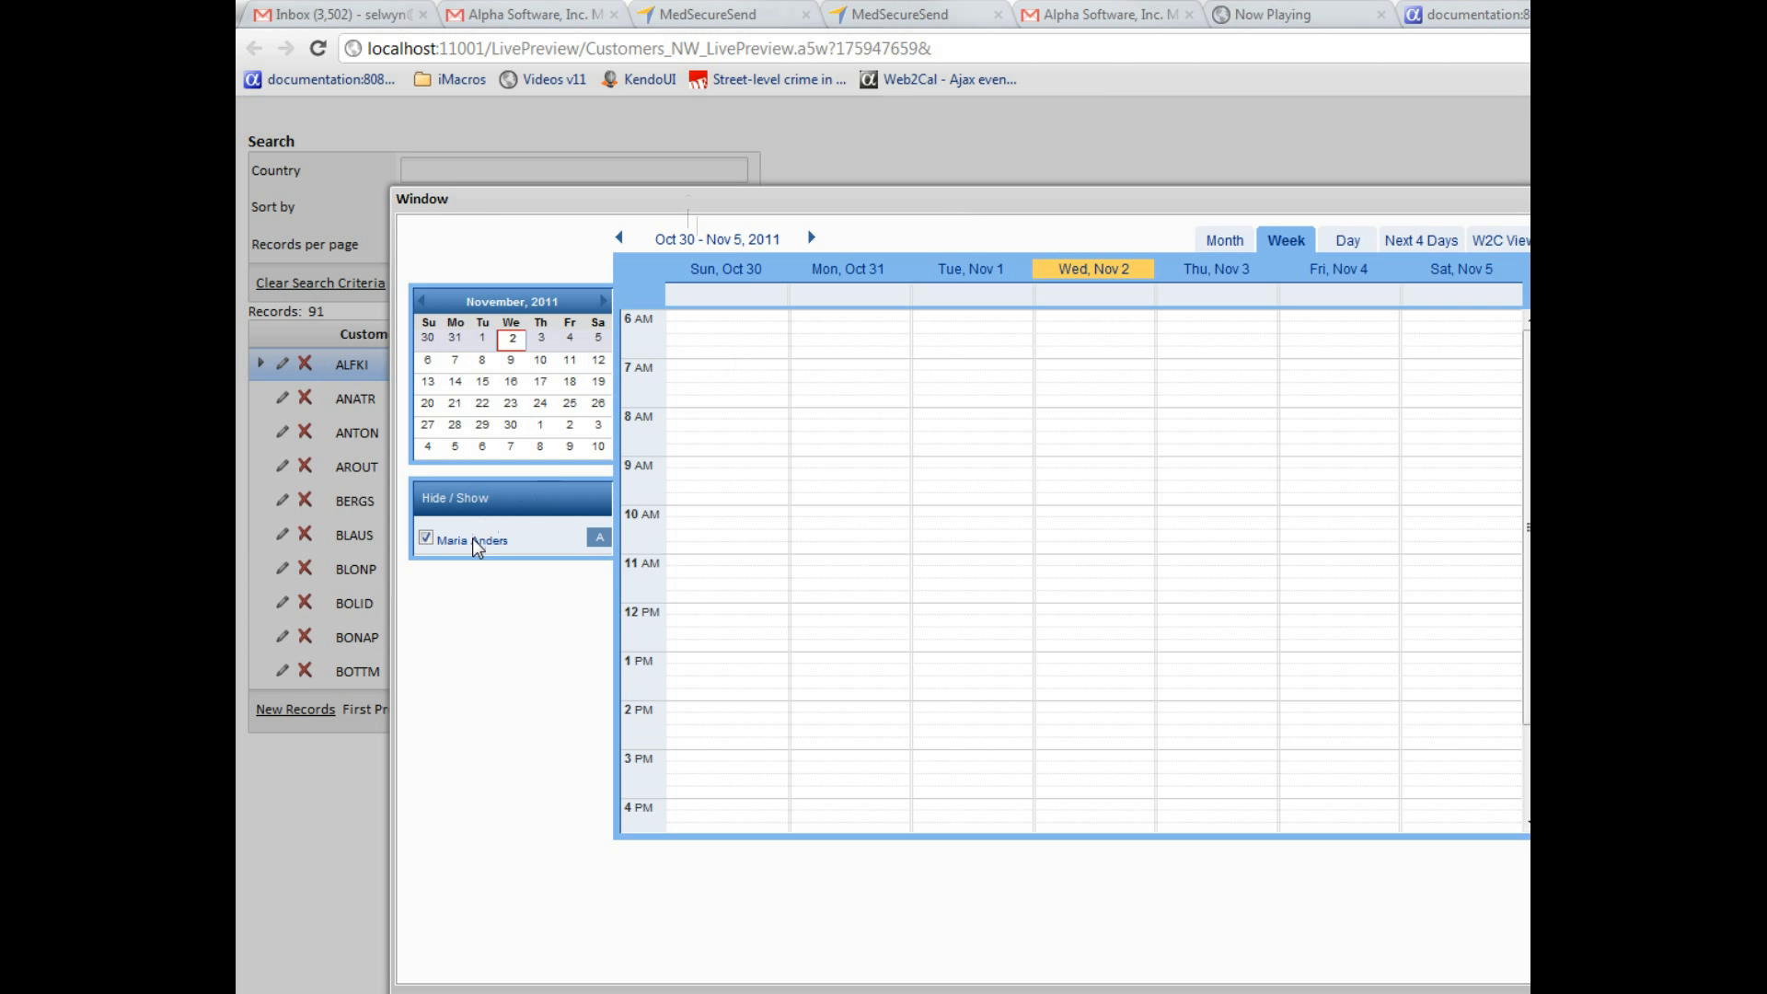
click(1527, 199)
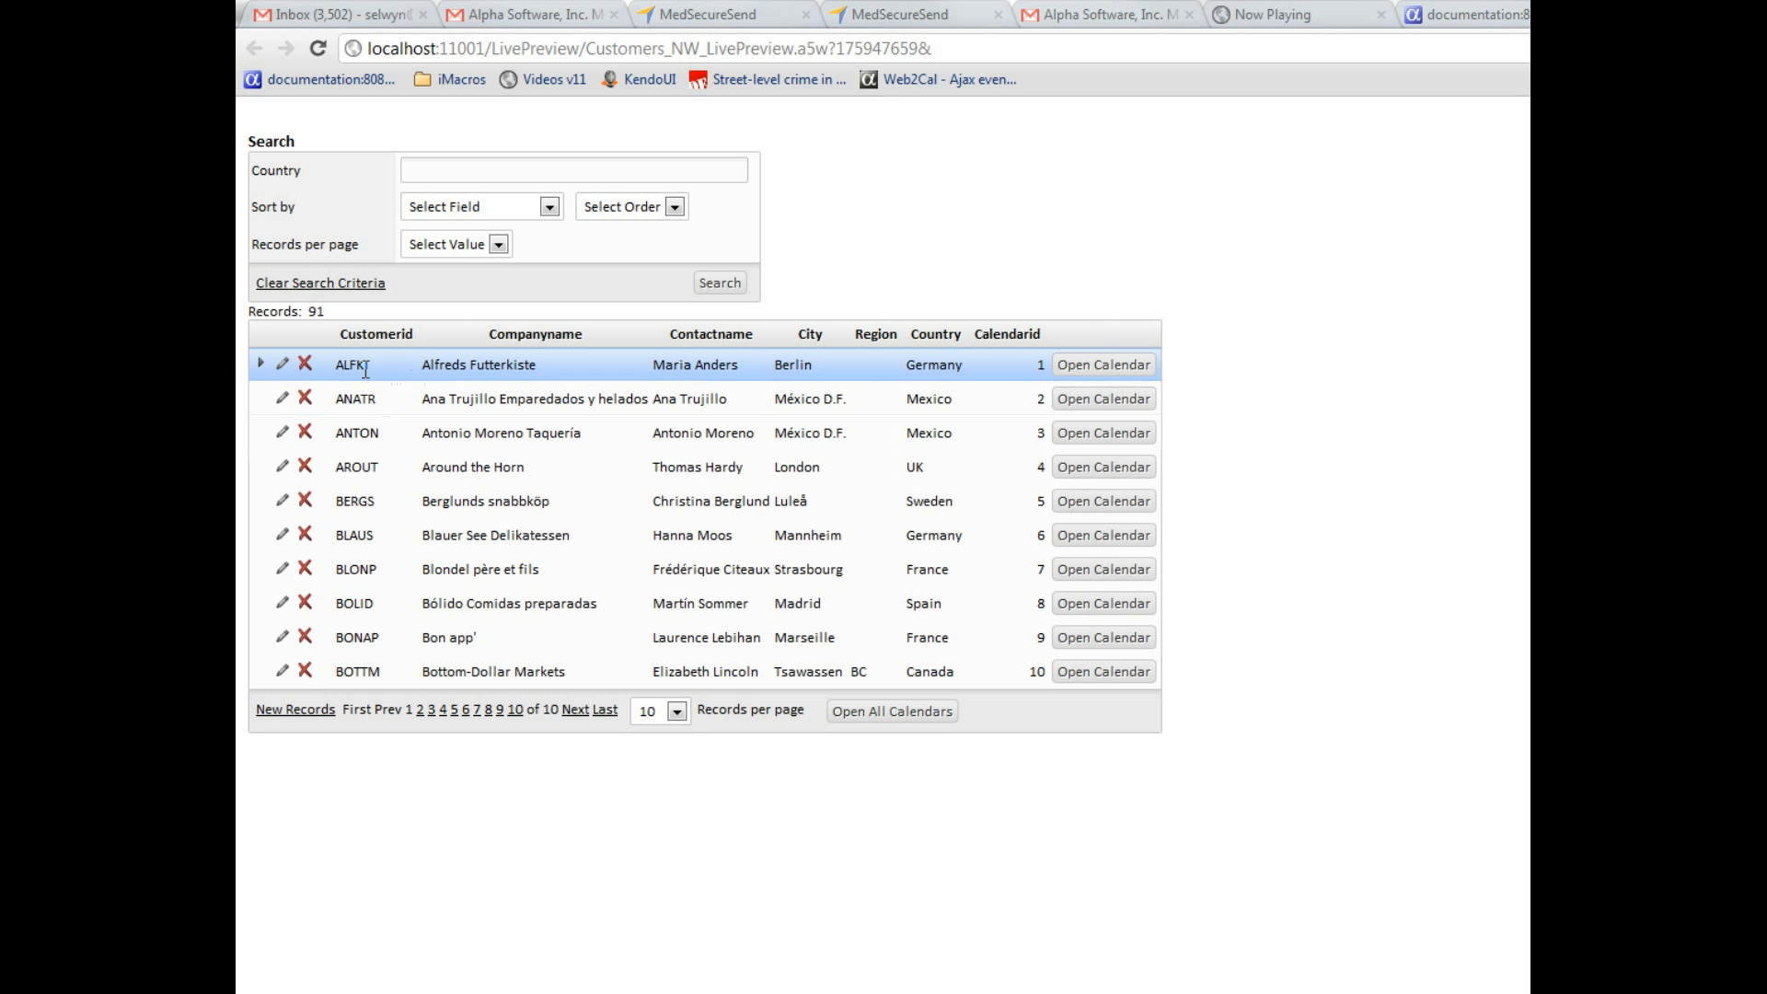
click(1083, 440)
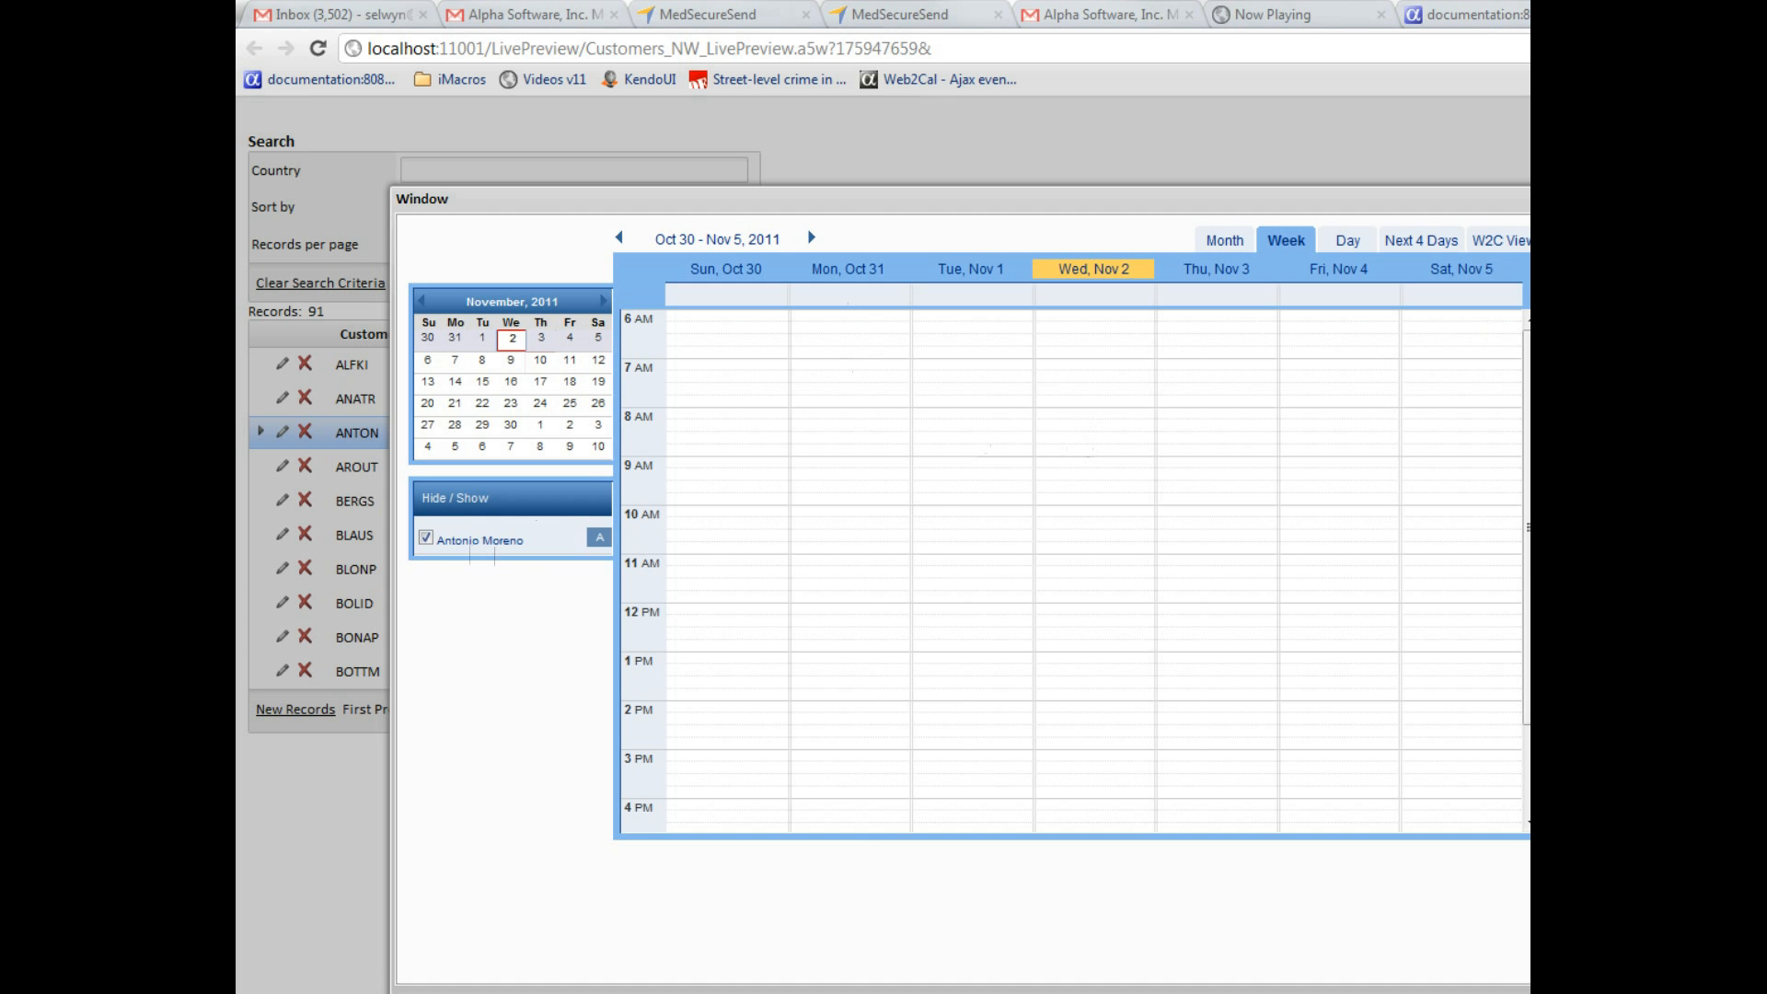
key(Escape)
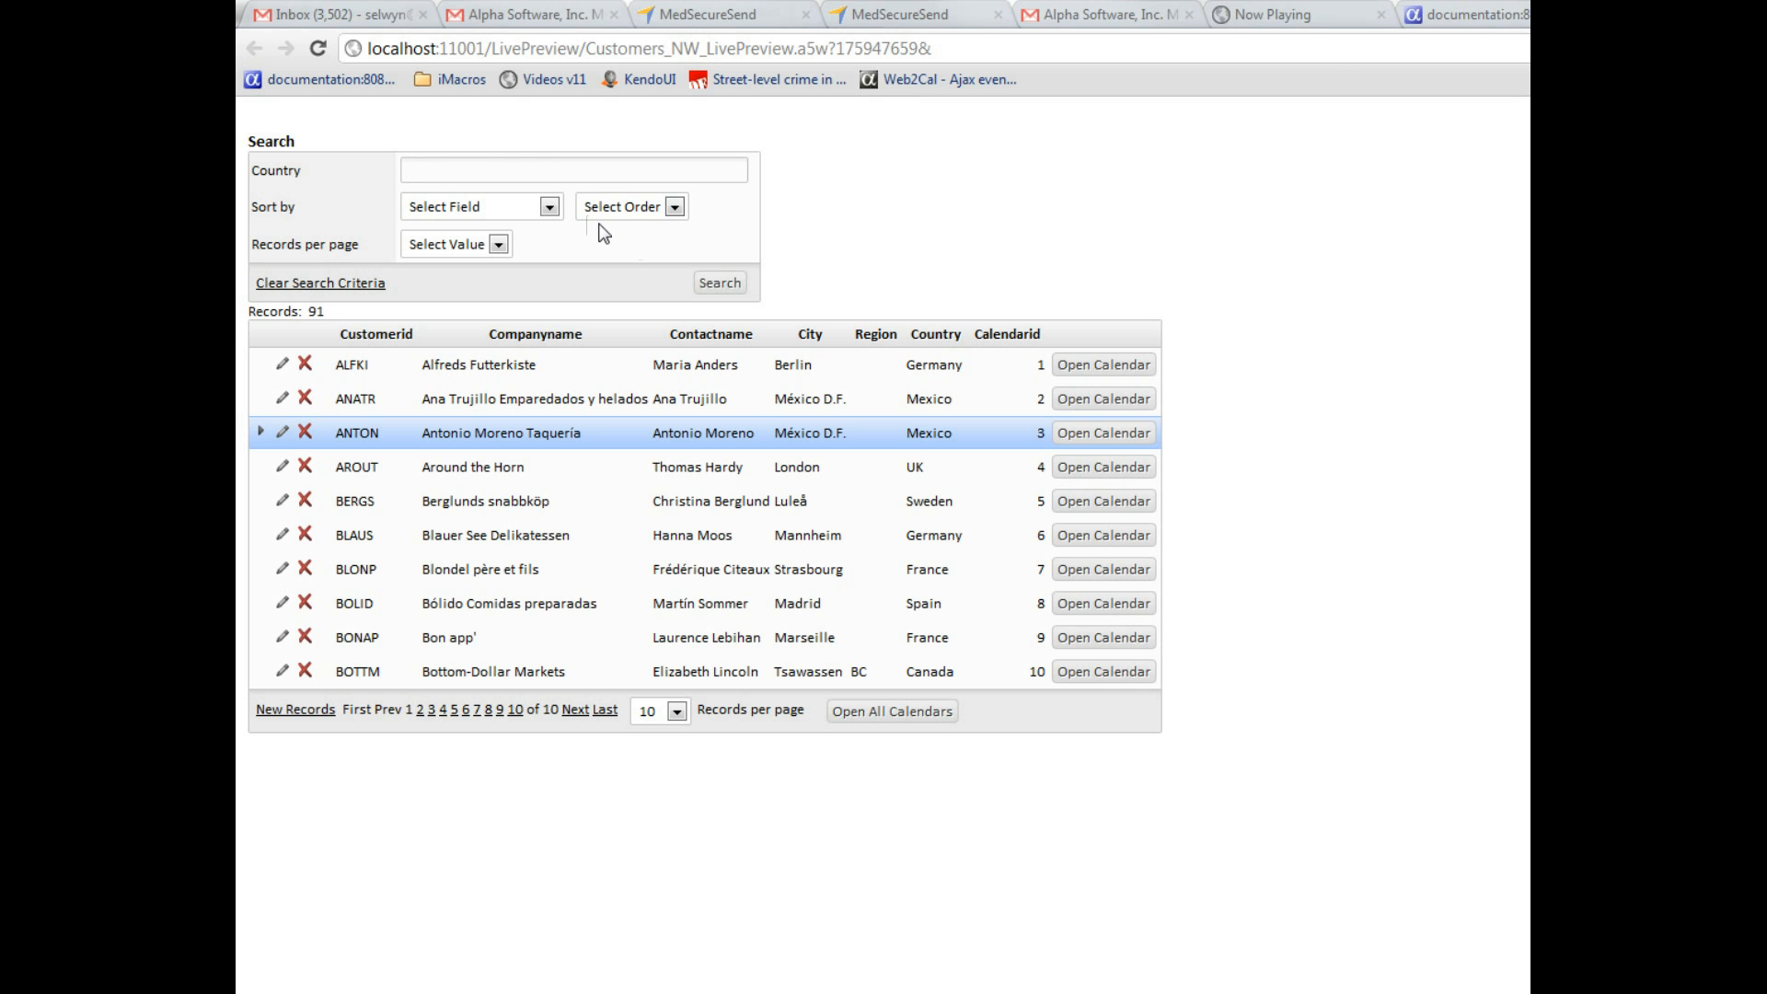
Filter the customers by country uk and view all their calendars together, closing the calendar window.
text(uk)
click(722, 293)
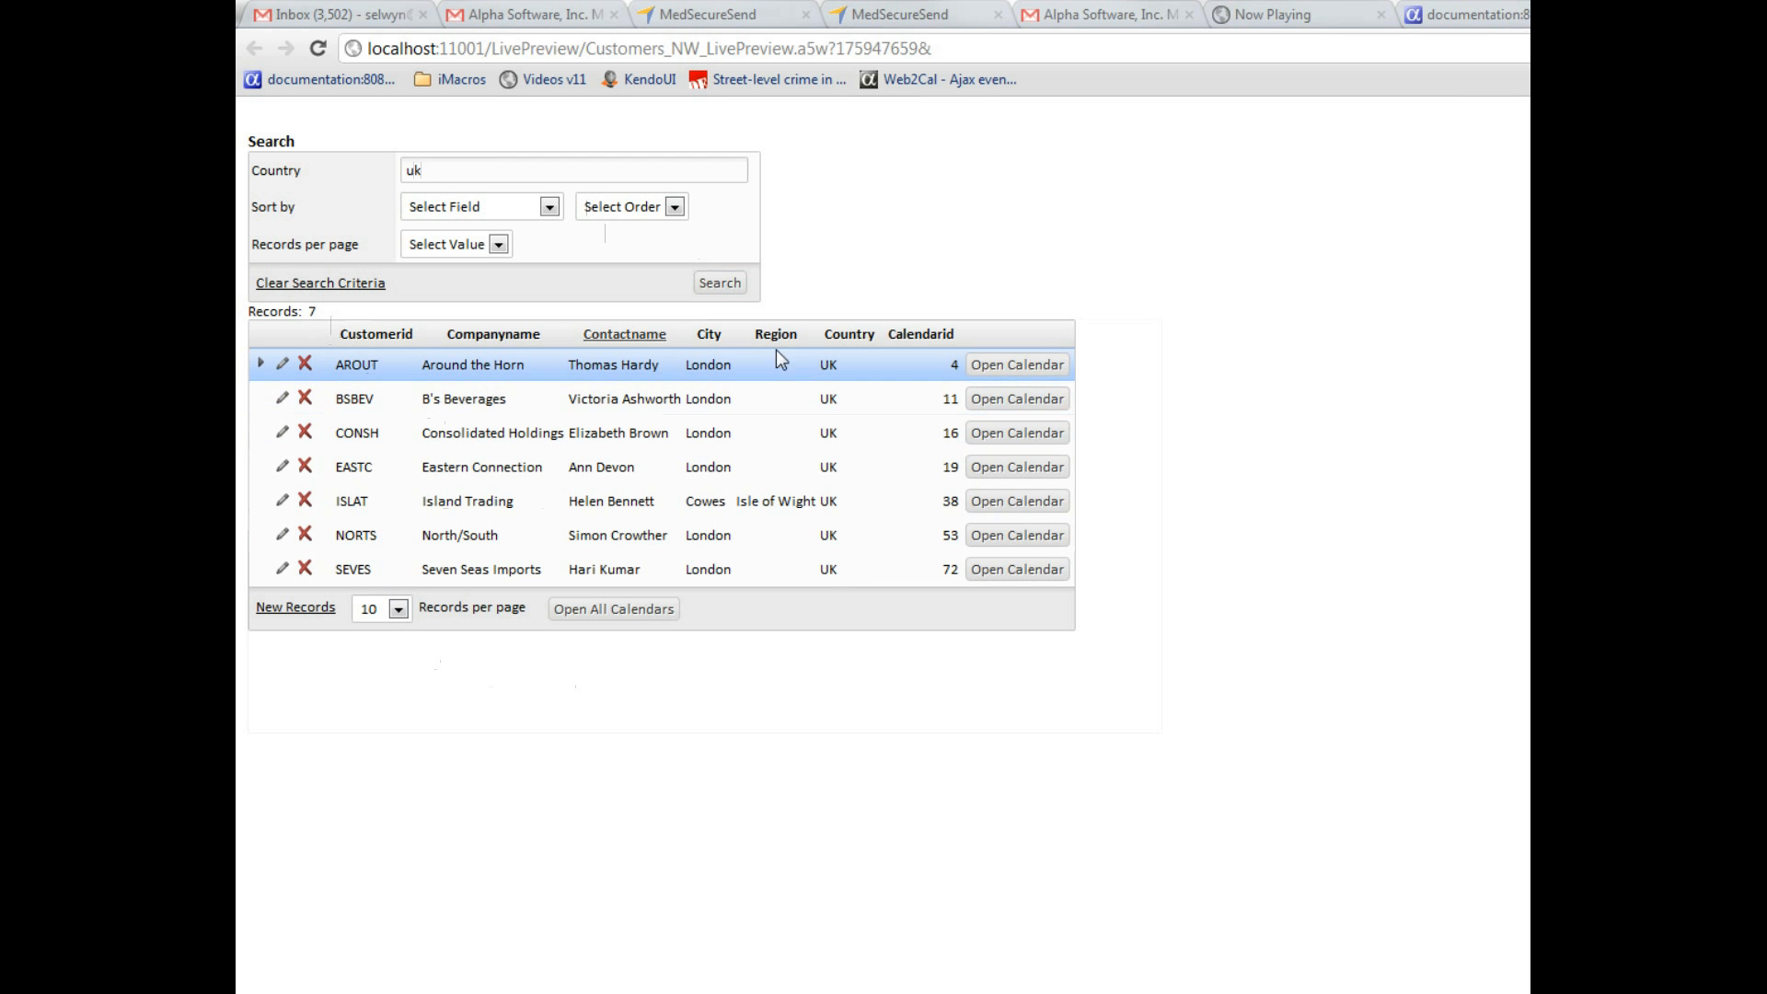
click(620, 608)
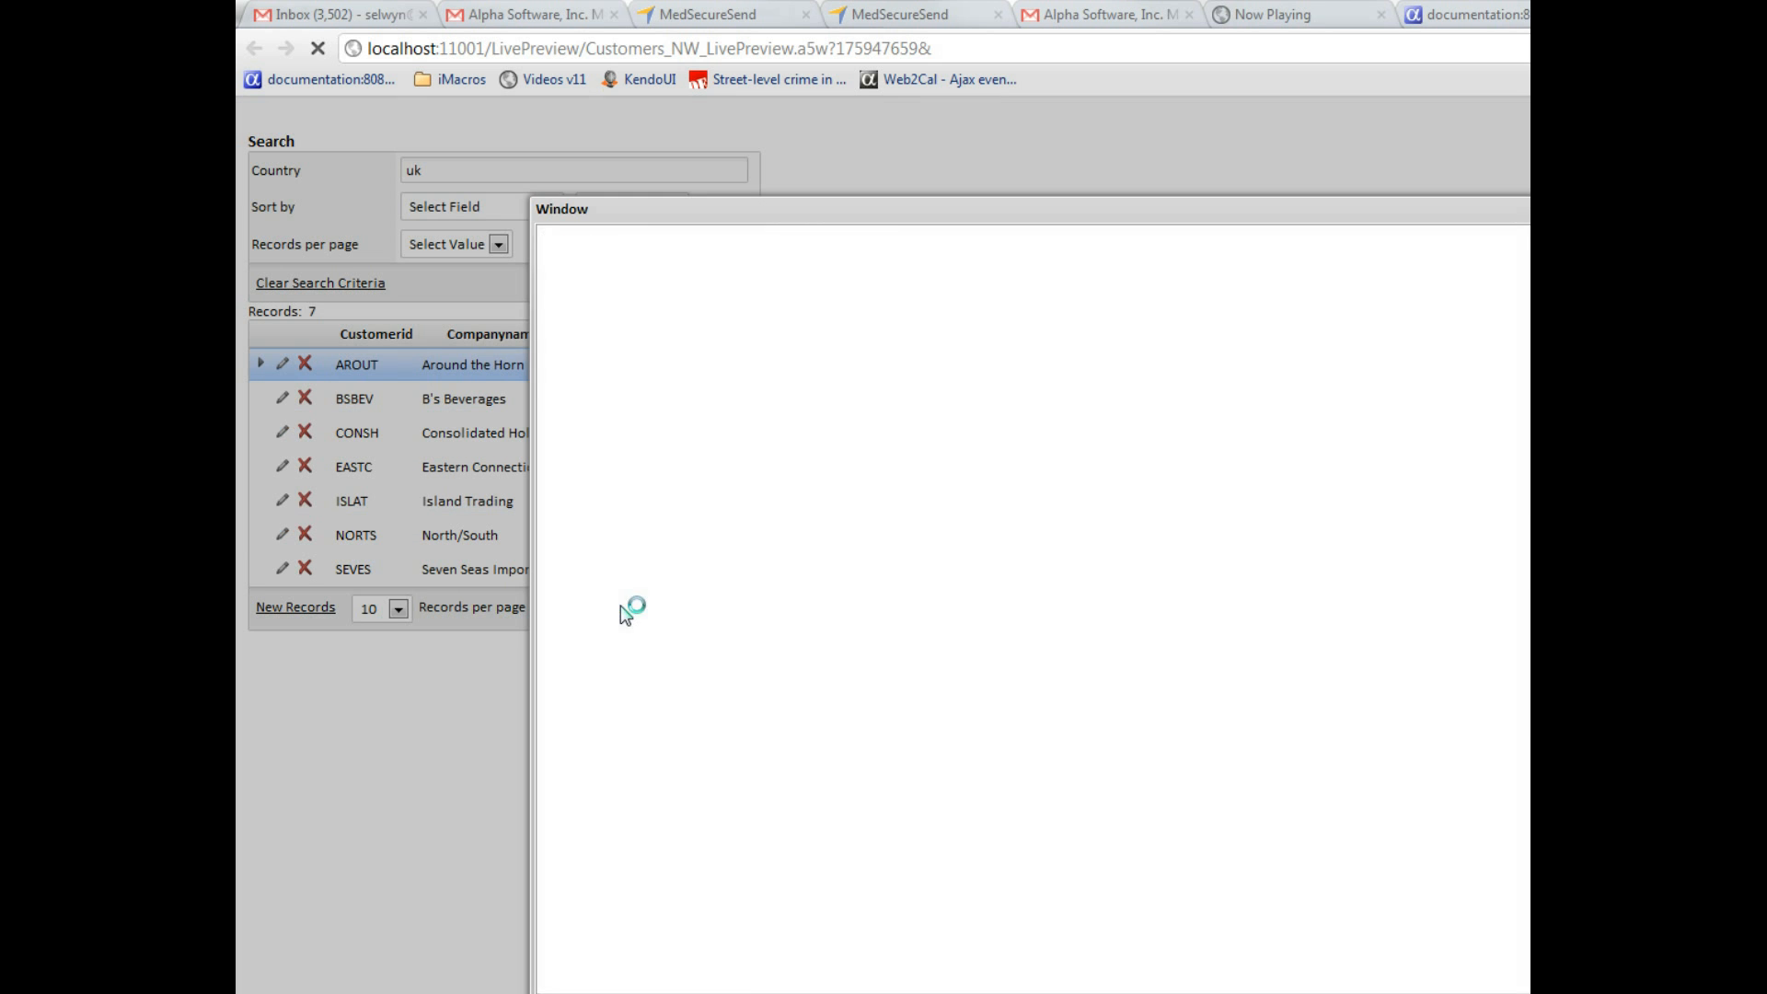
drag(796, 201, 972, 169)
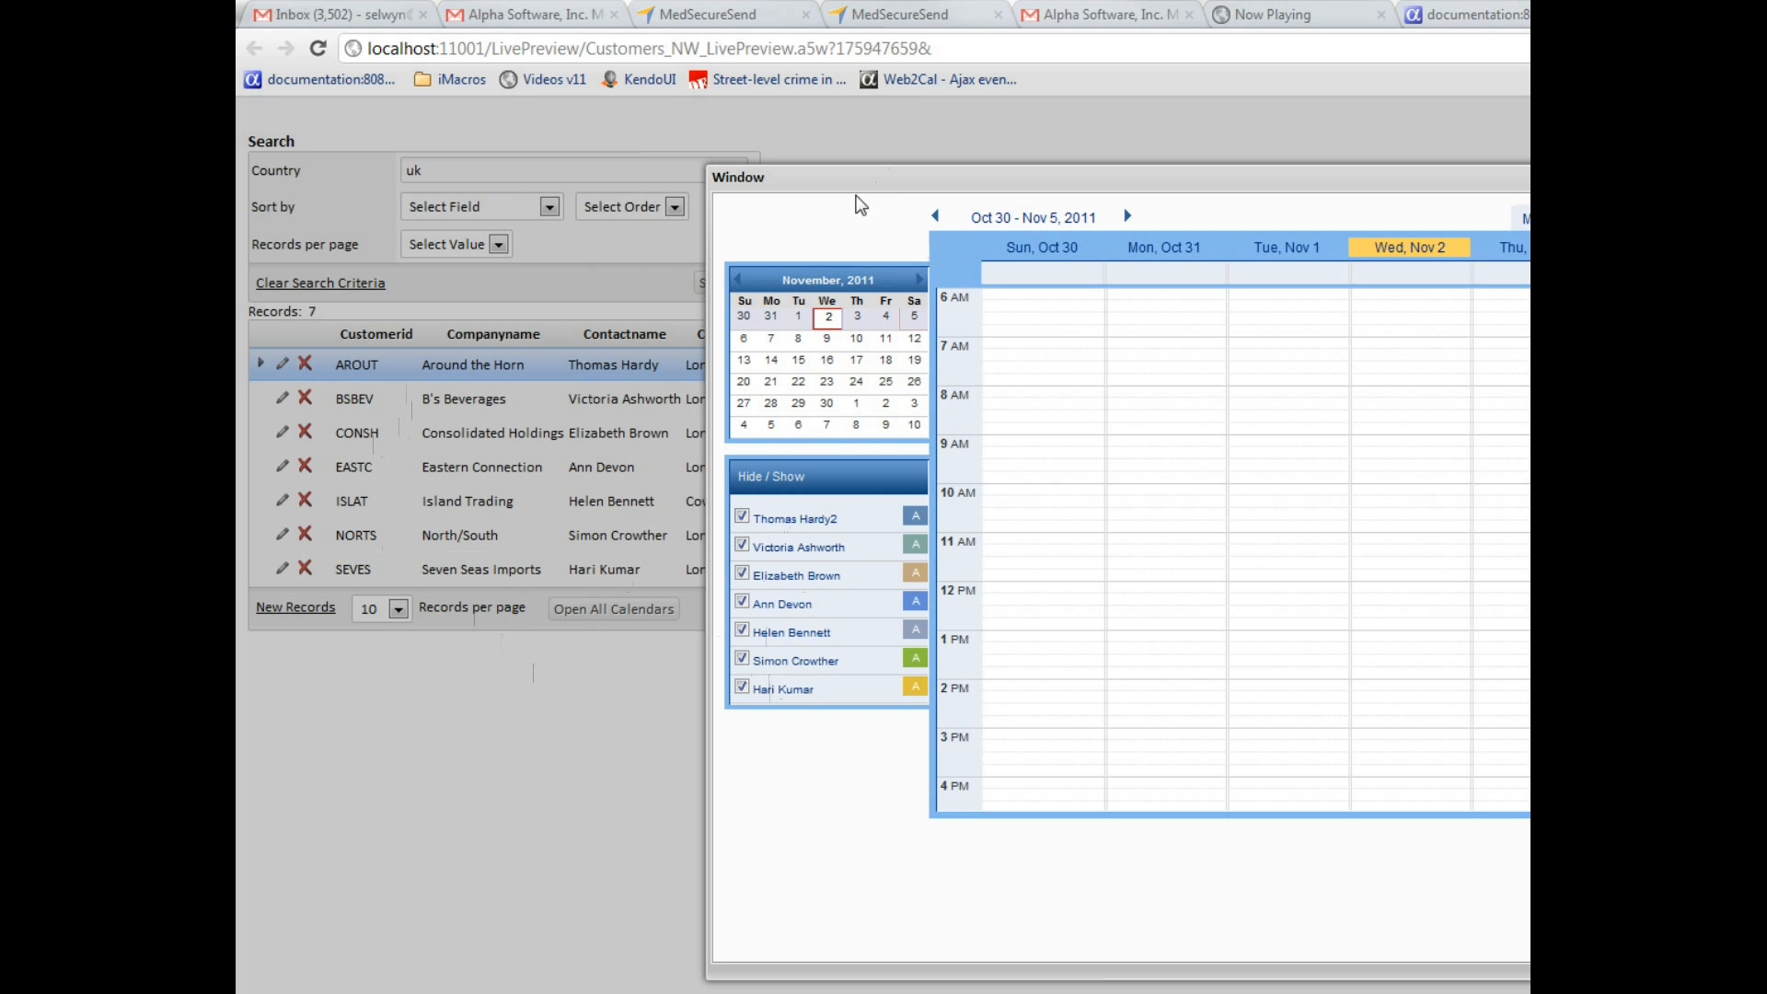
key(Escape)
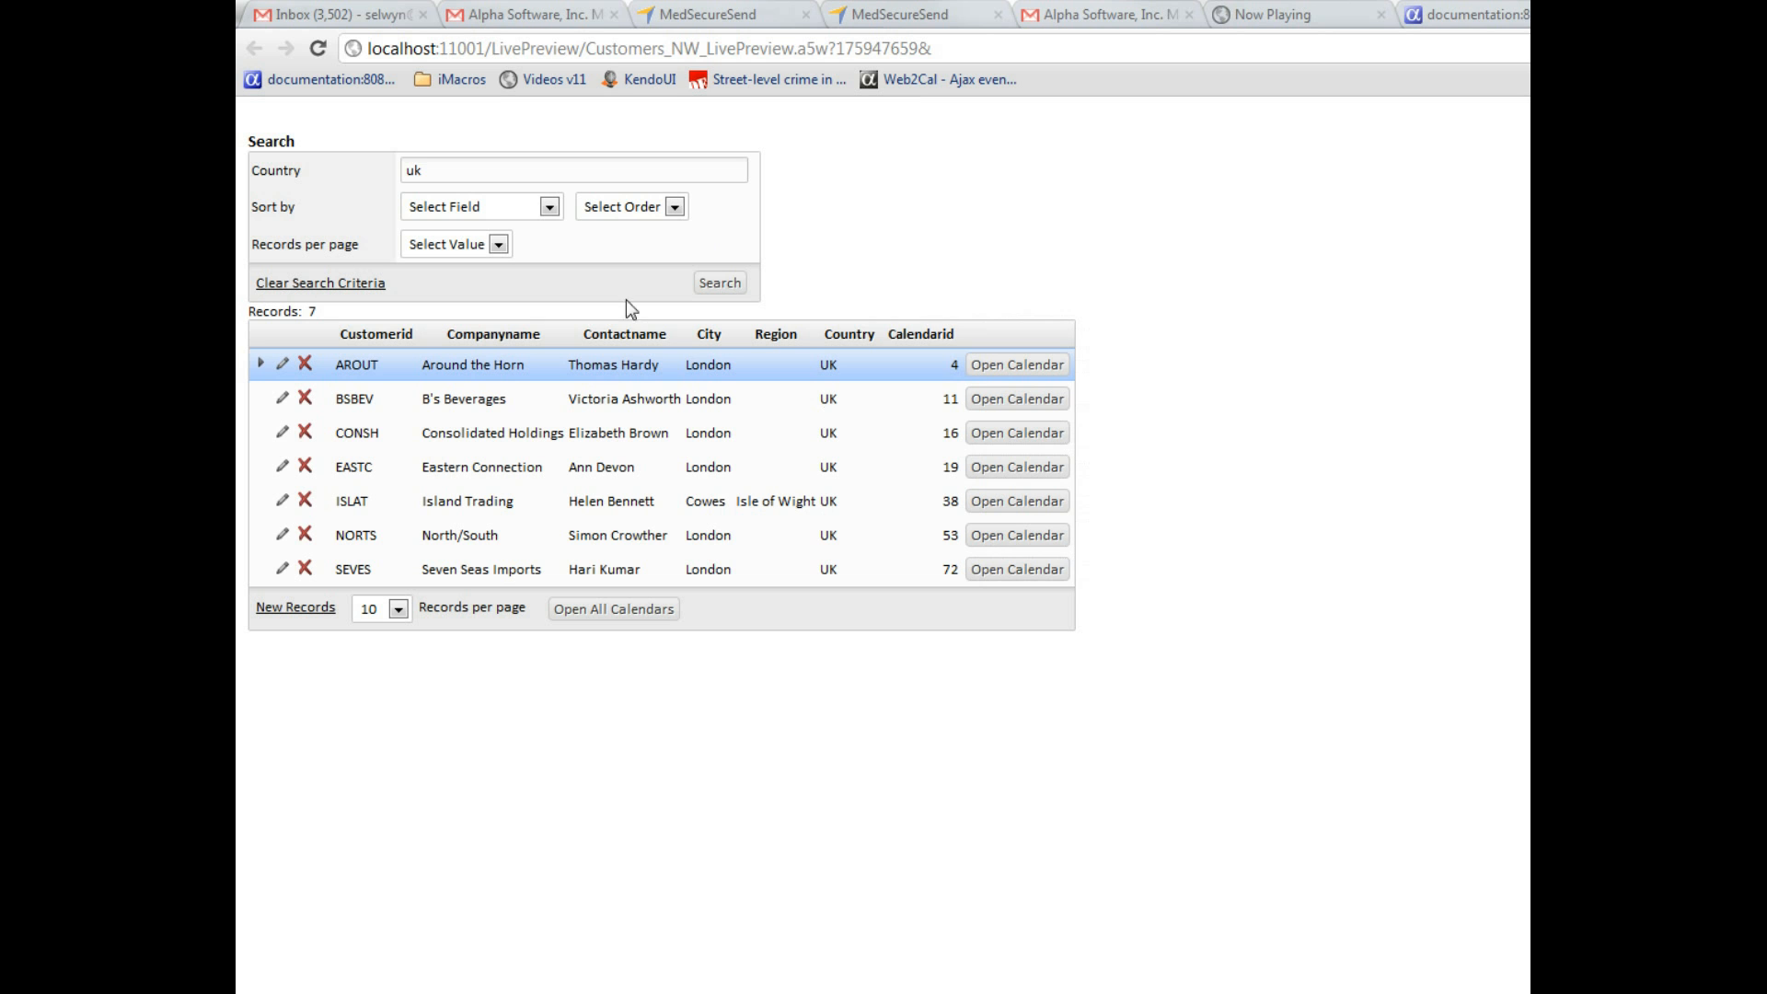
Filter the customers by country usa and view the combined calendars of the listed customers, closing the calendar window.
click(495, 171)
text(usa)
click(717, 283)
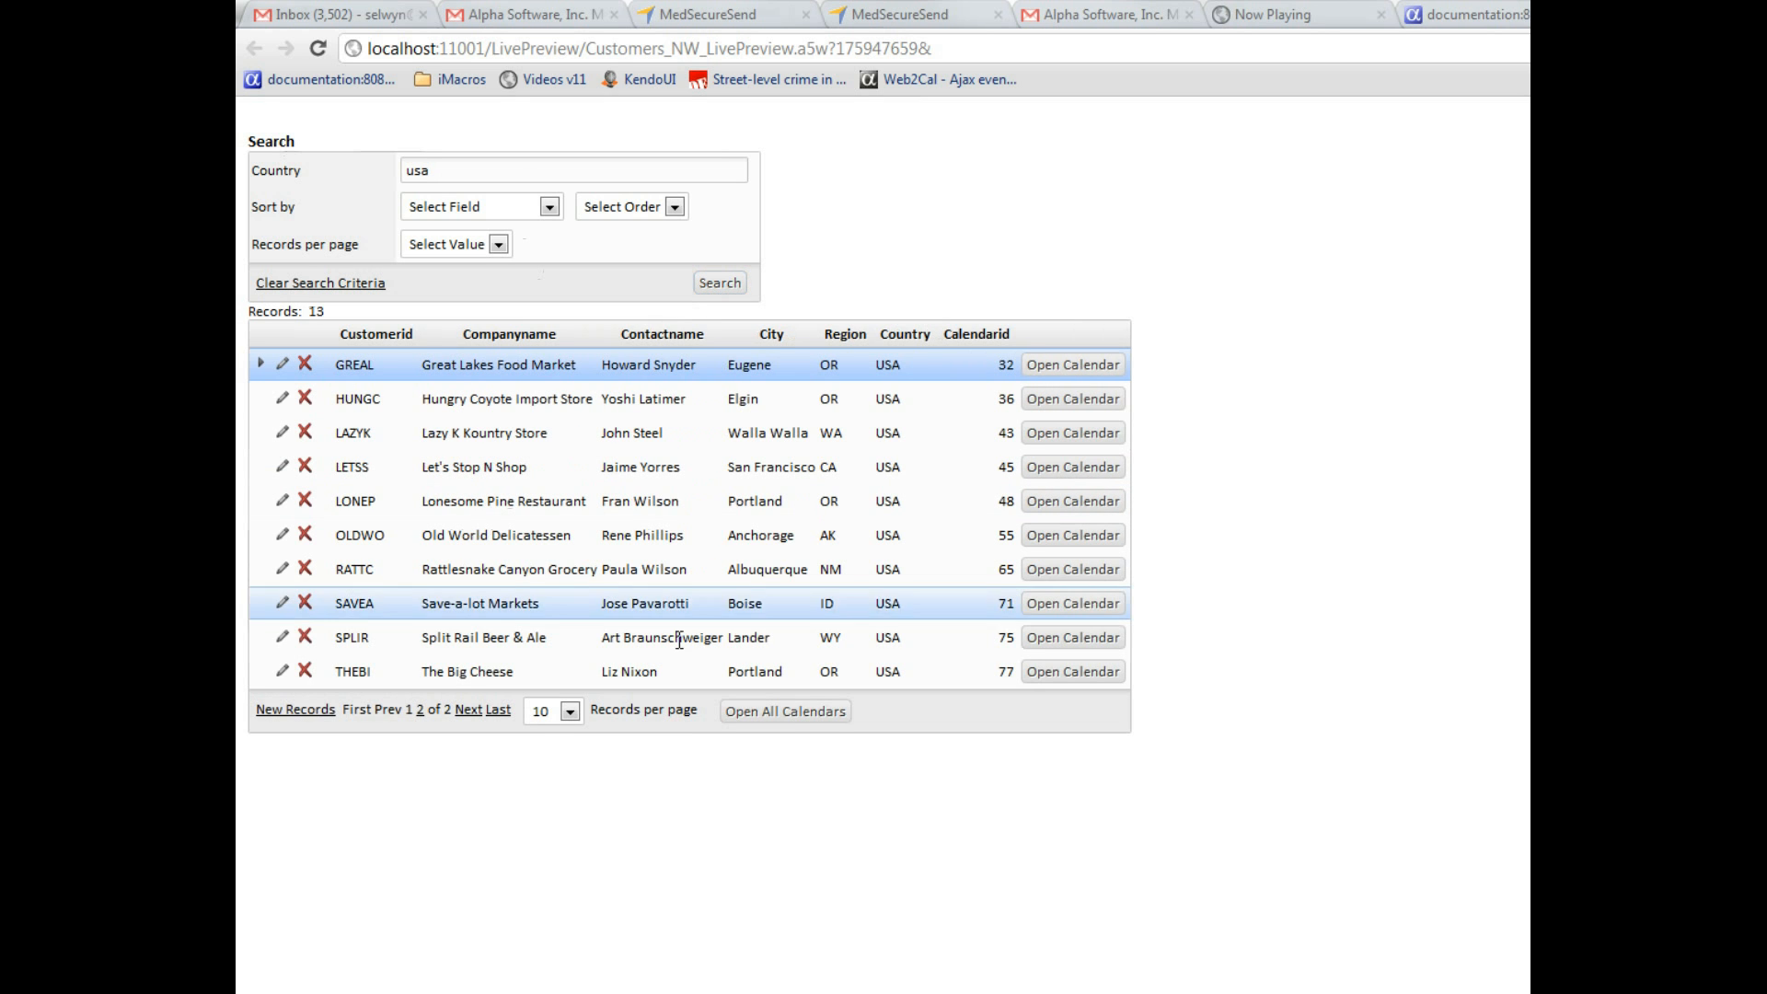
click(790, 711)
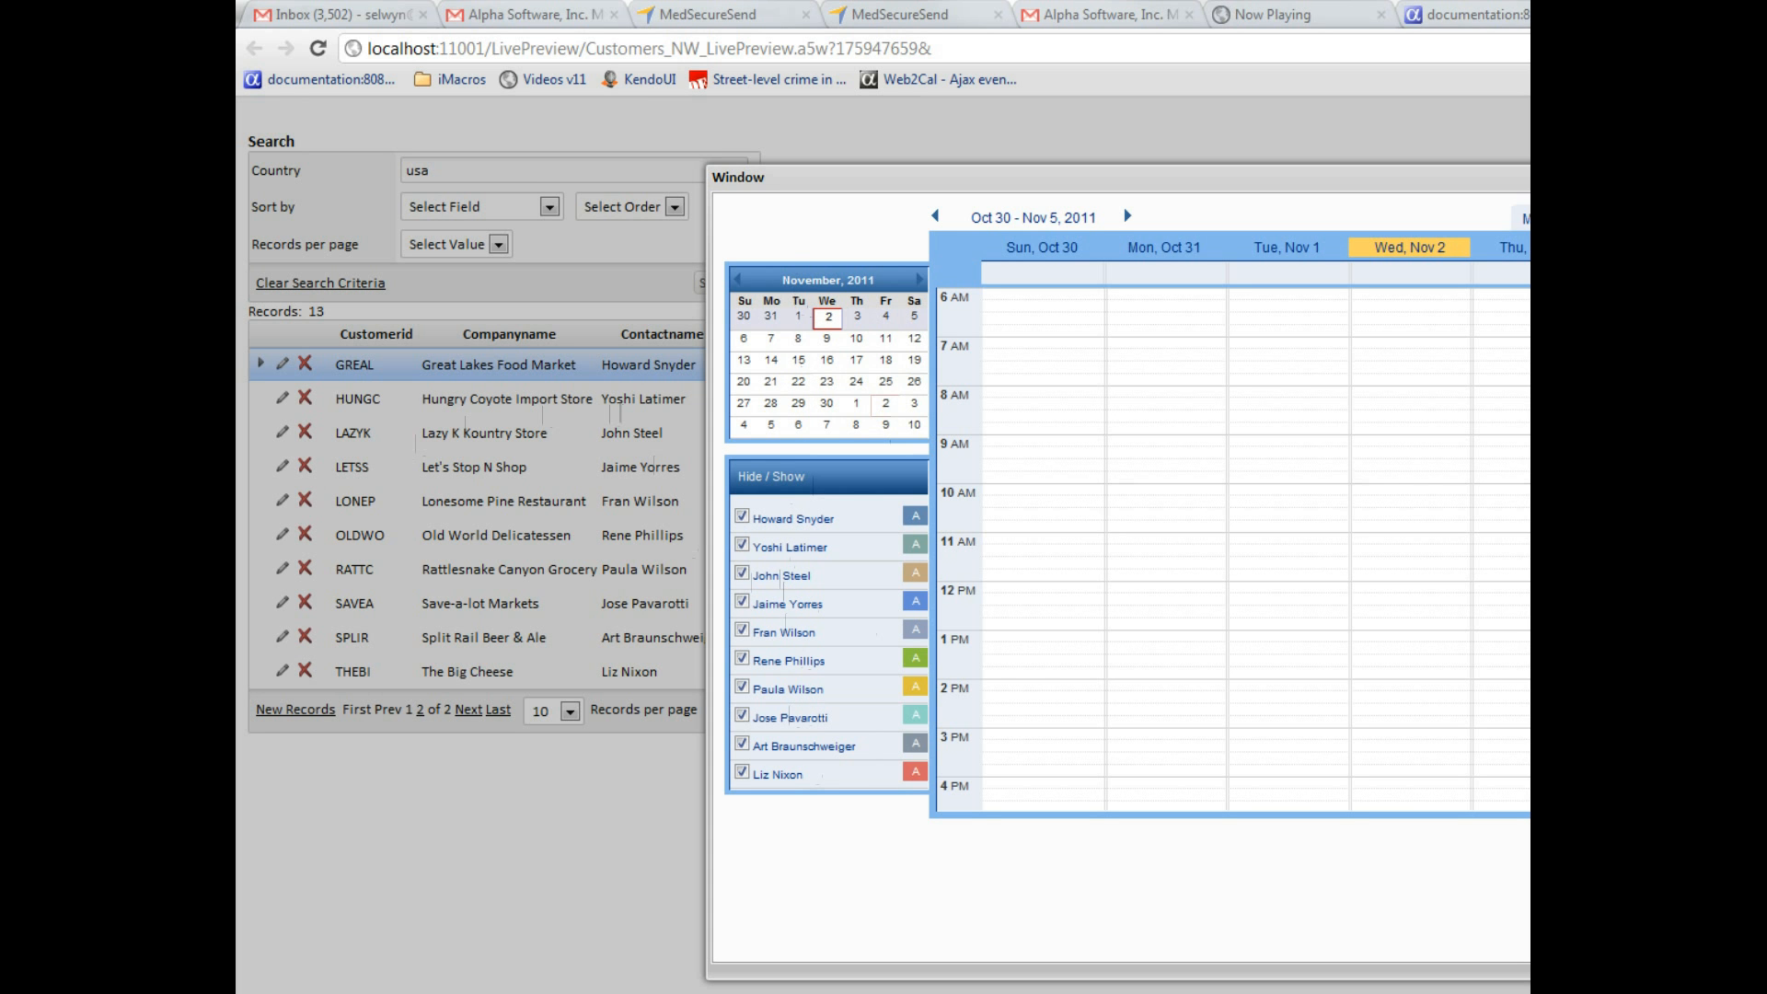
click(1528, 177)
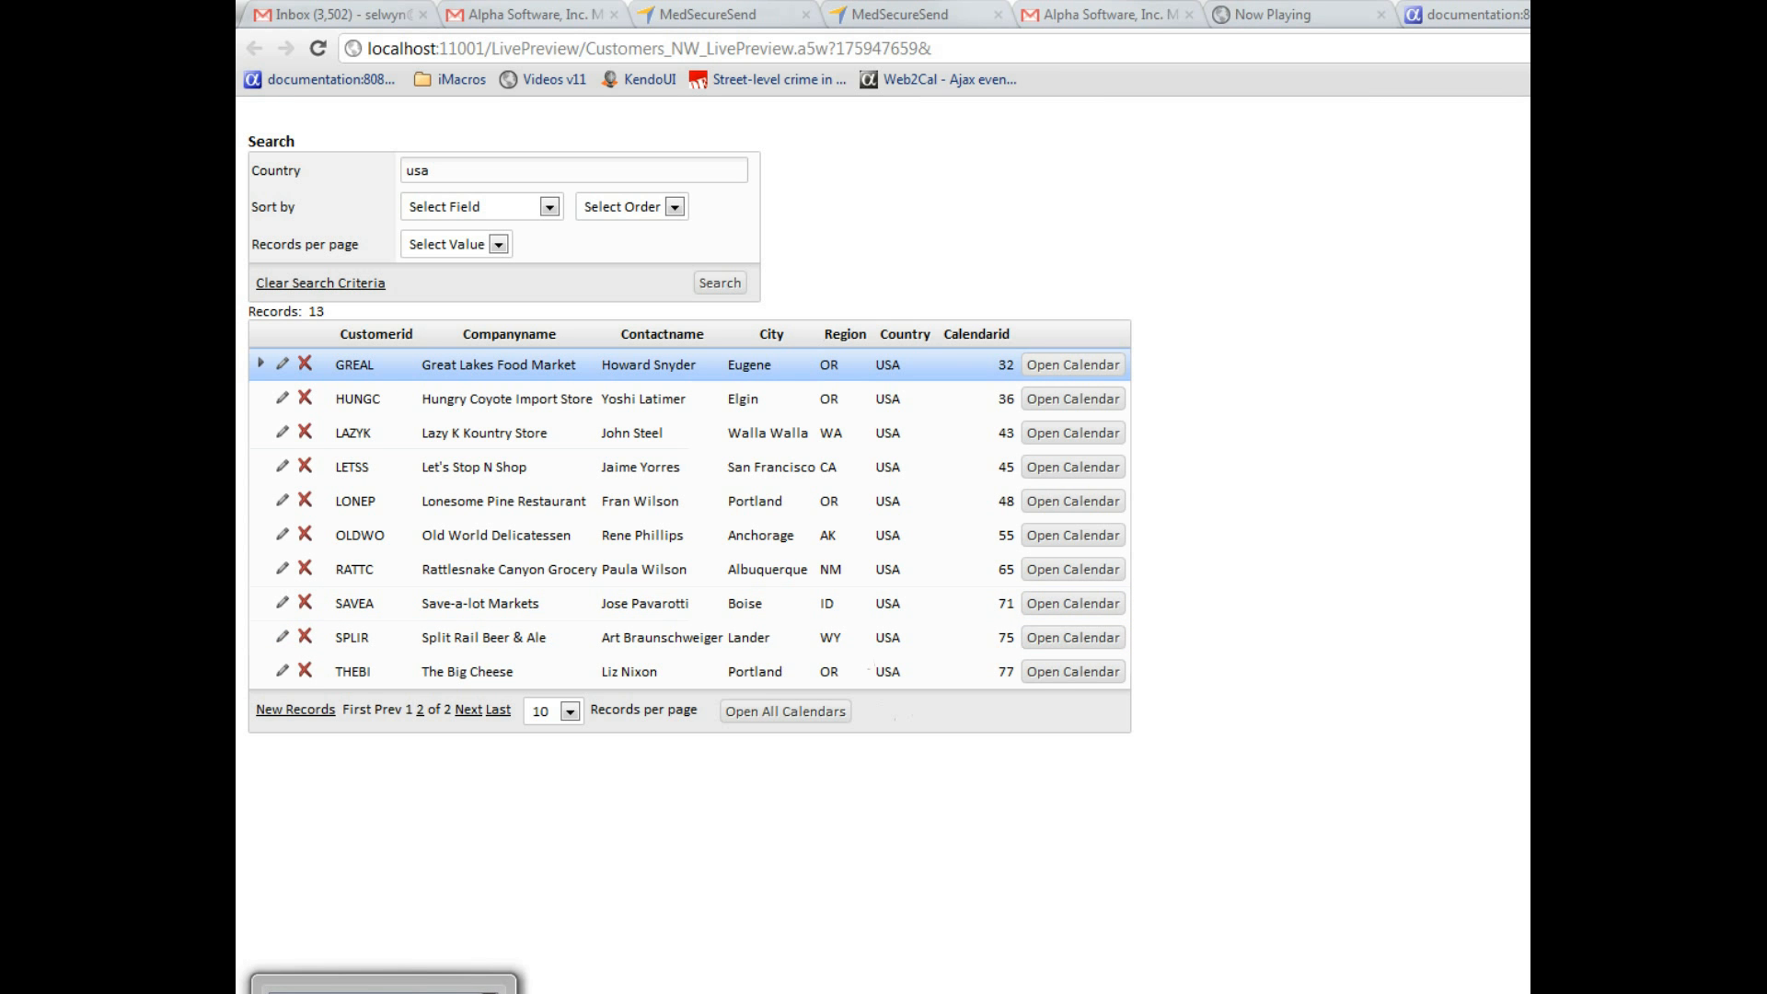
Switch to Alpha Five and open the action buttons definition in the Customers_NW grid's properties.
click(385, 993)
click(392, 369)
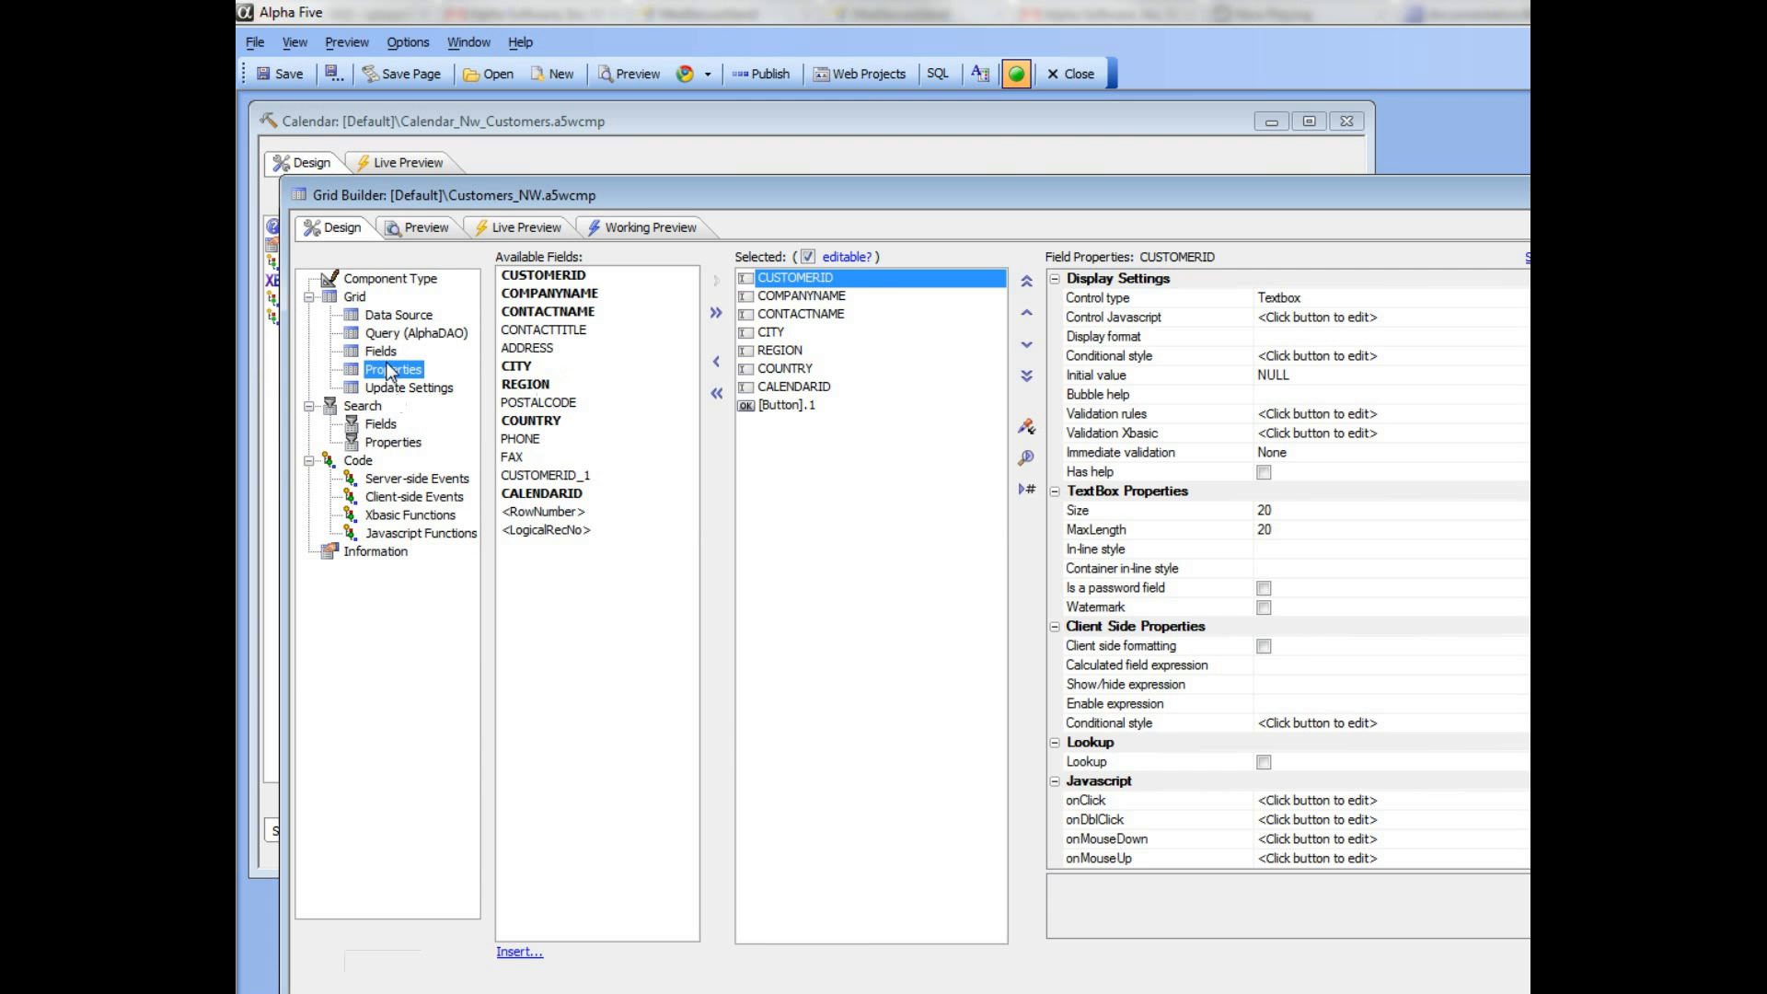
click(641, 665)
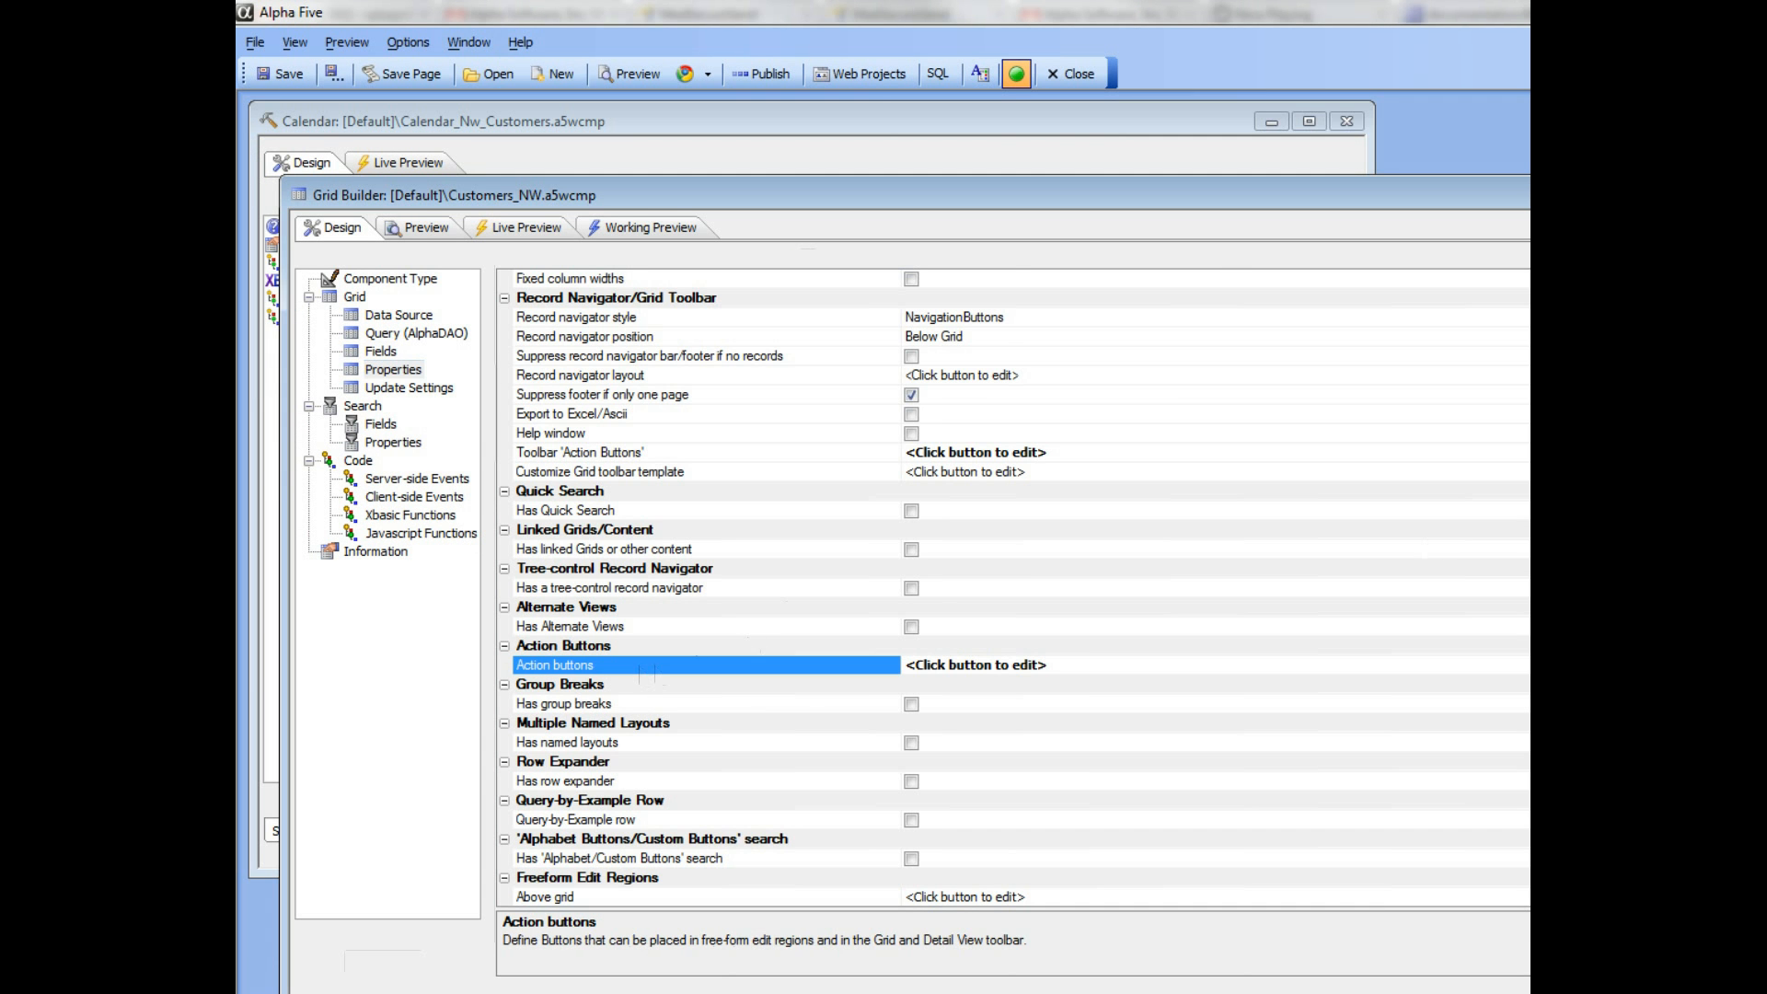
drag(1175, 197, 1066, 149)
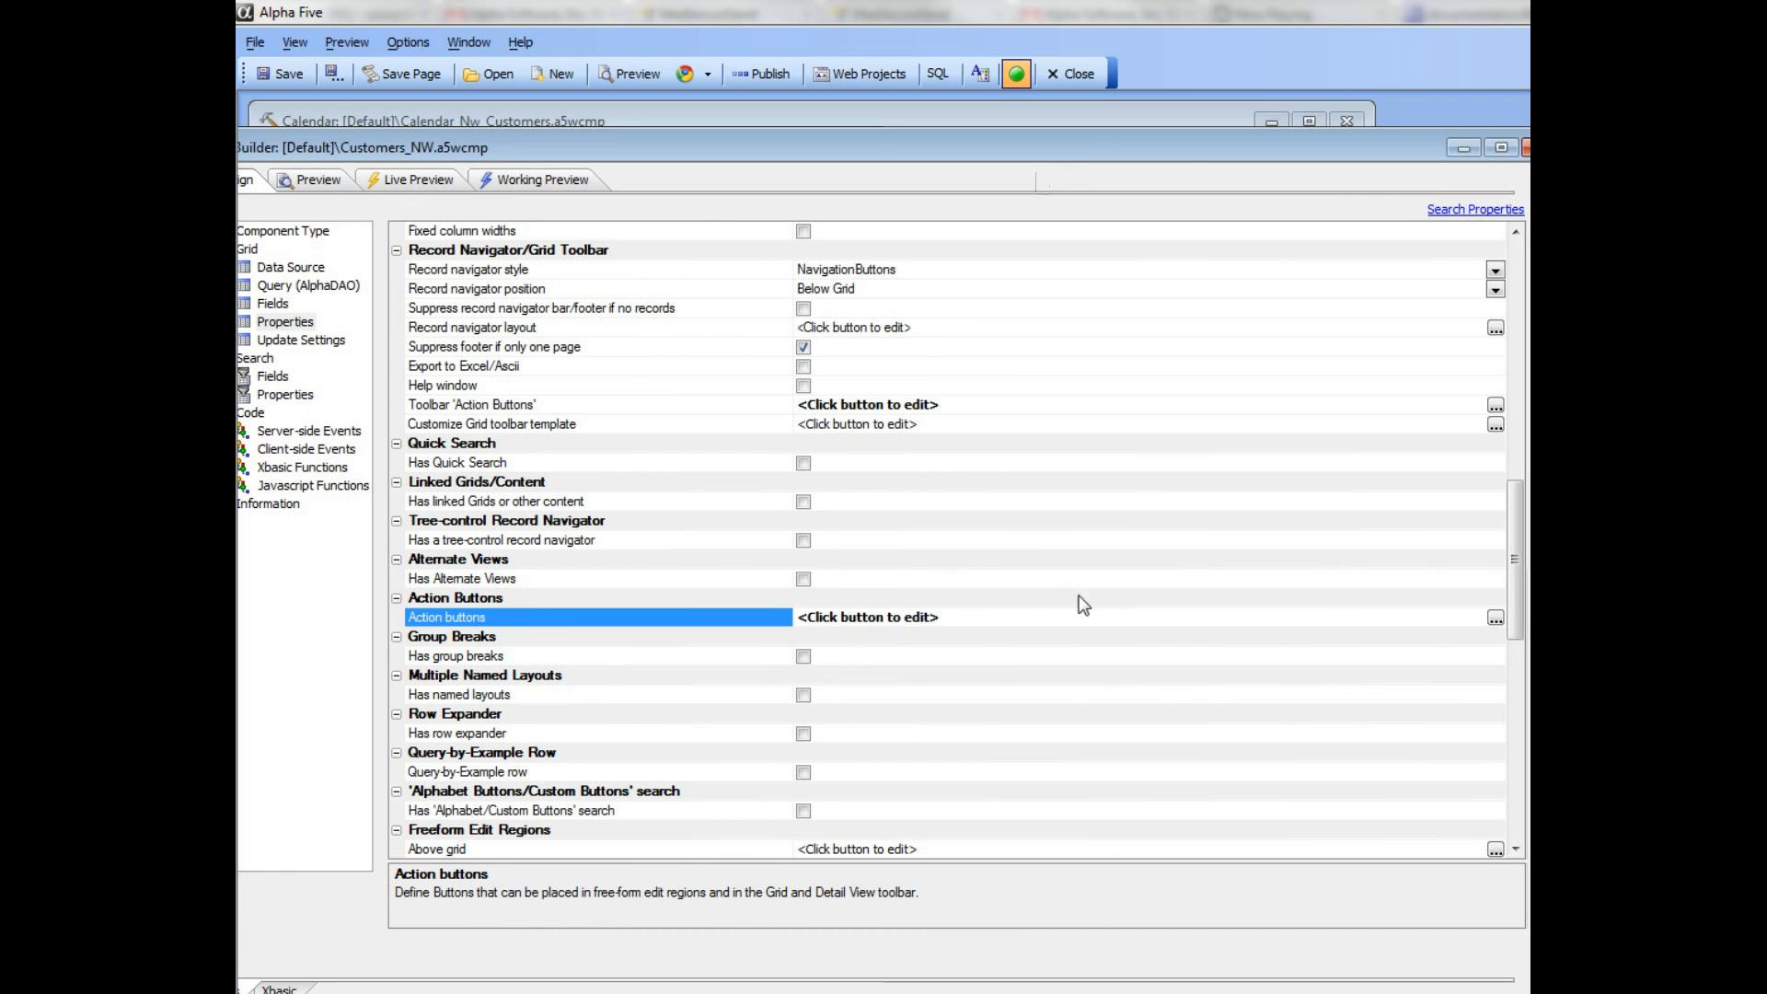
click(1495, 617)
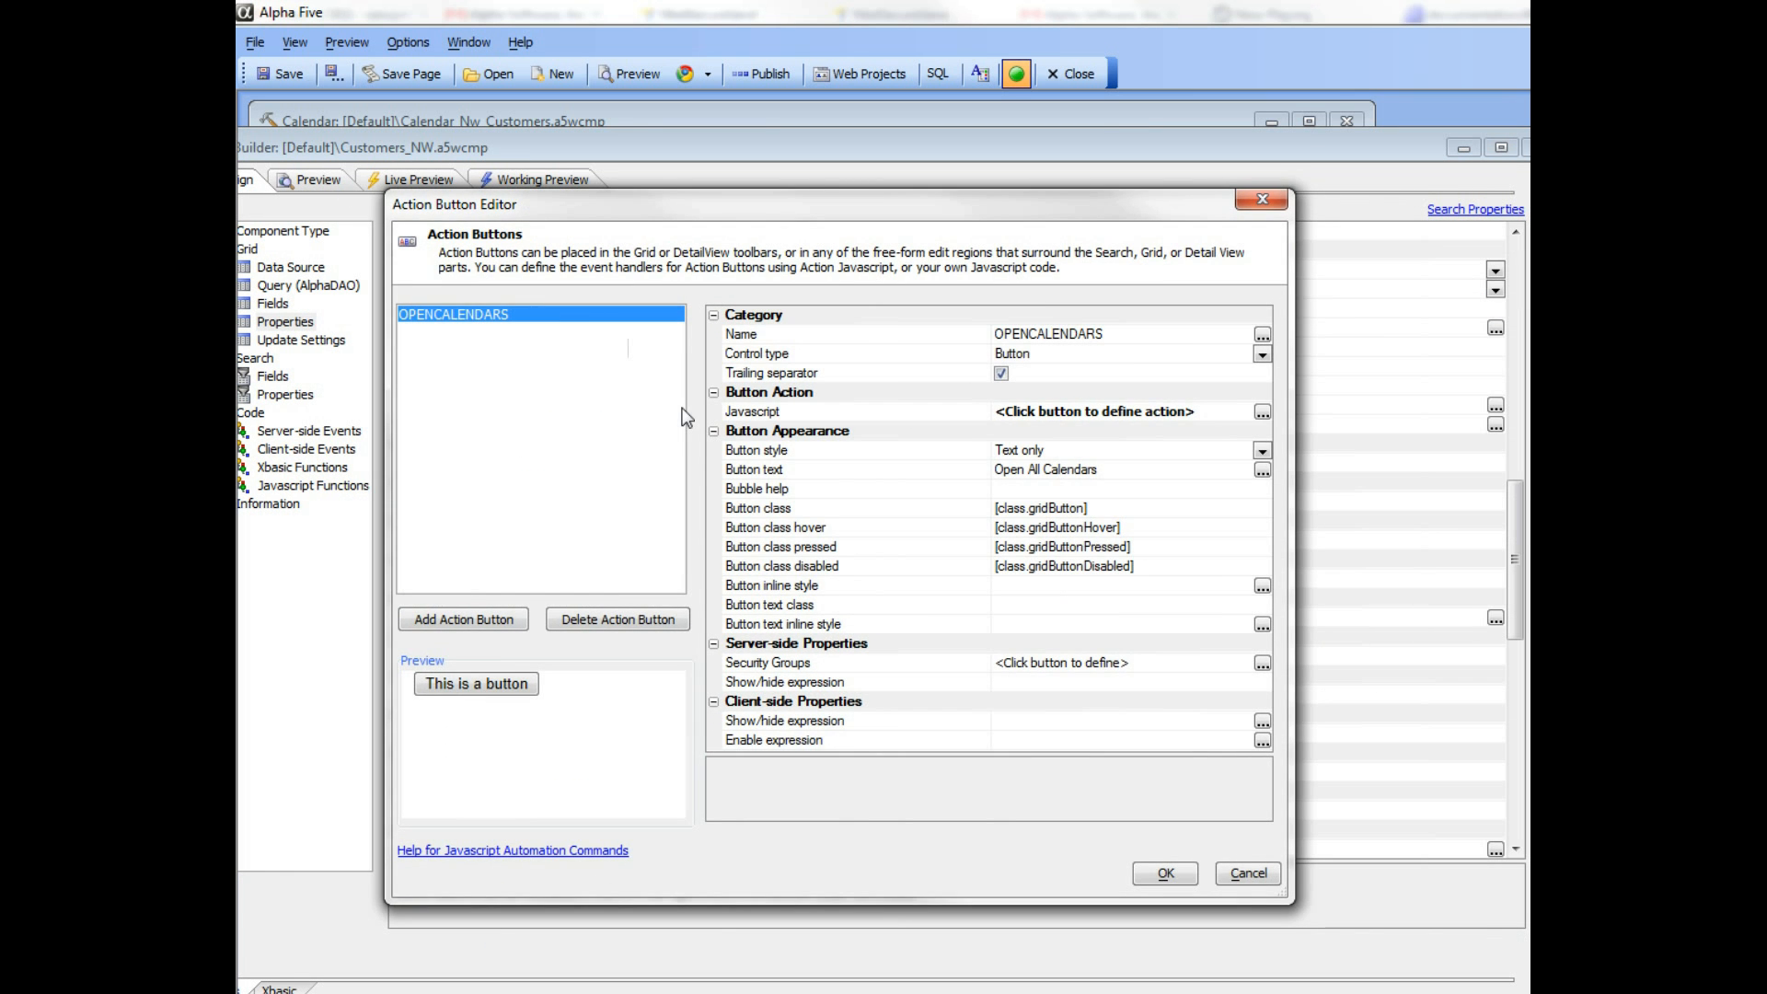
Open the OPENCALENDARS button's Javascript action "Open a Calendar component" for editing.
click(832, 413)
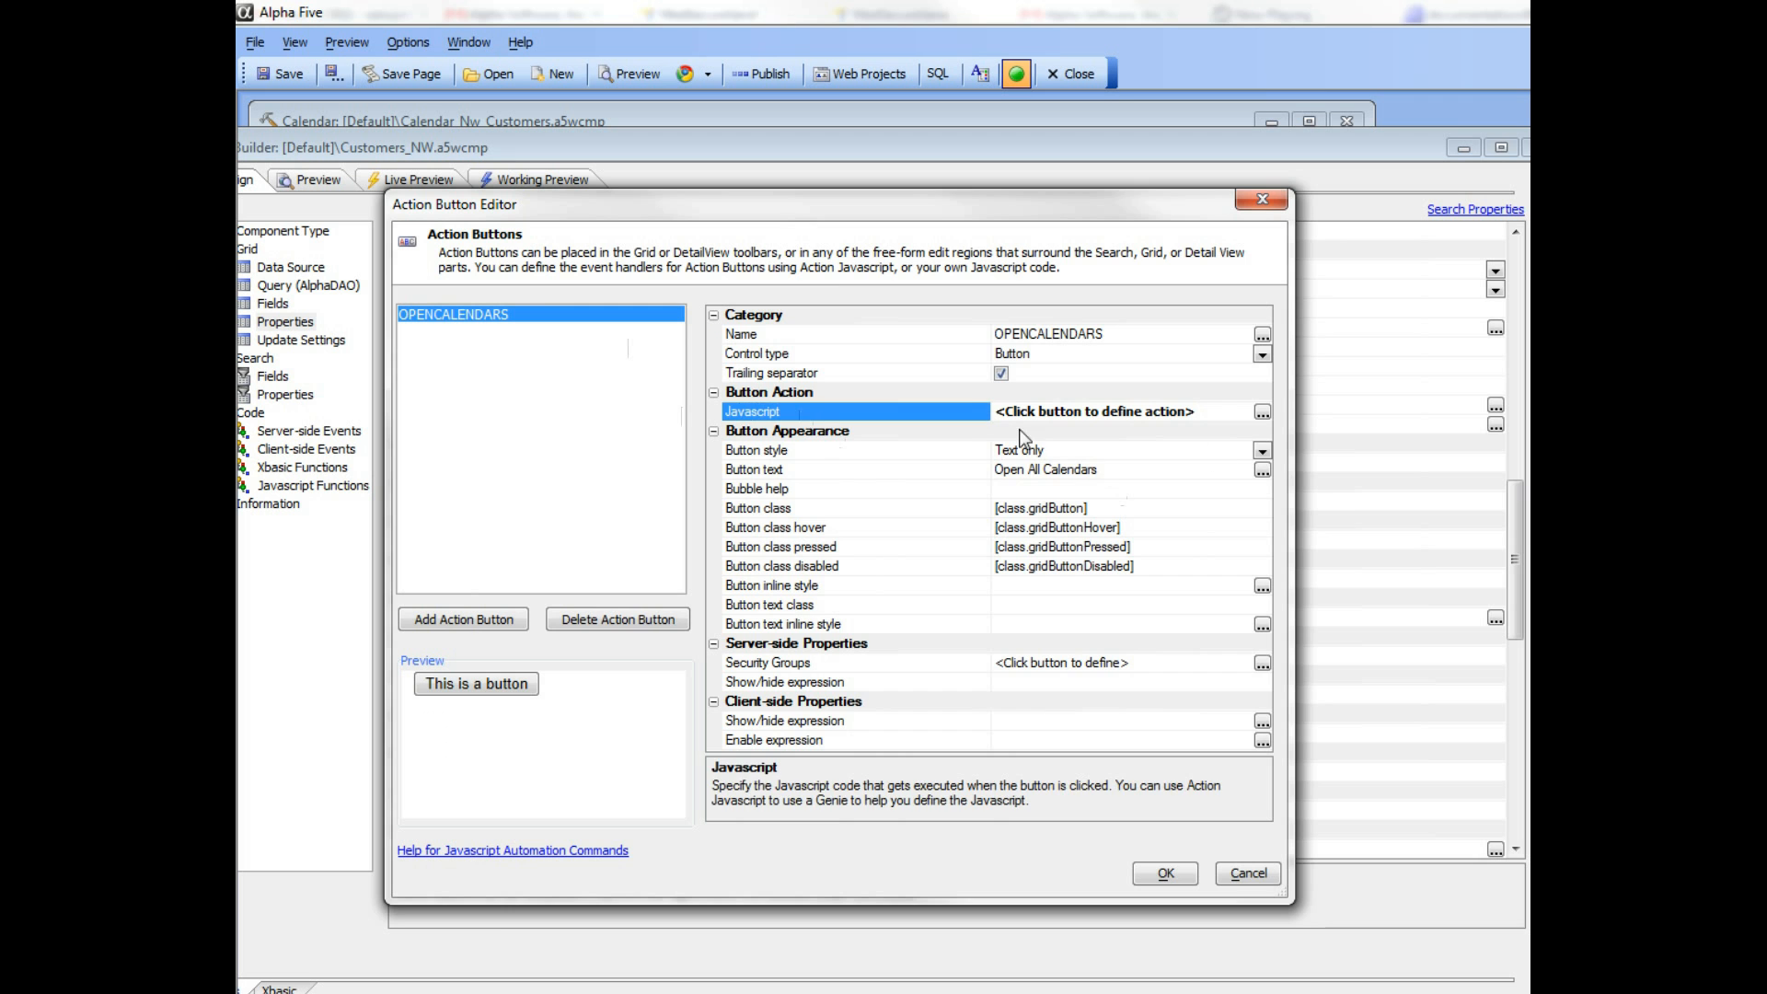
click(1262, 412)
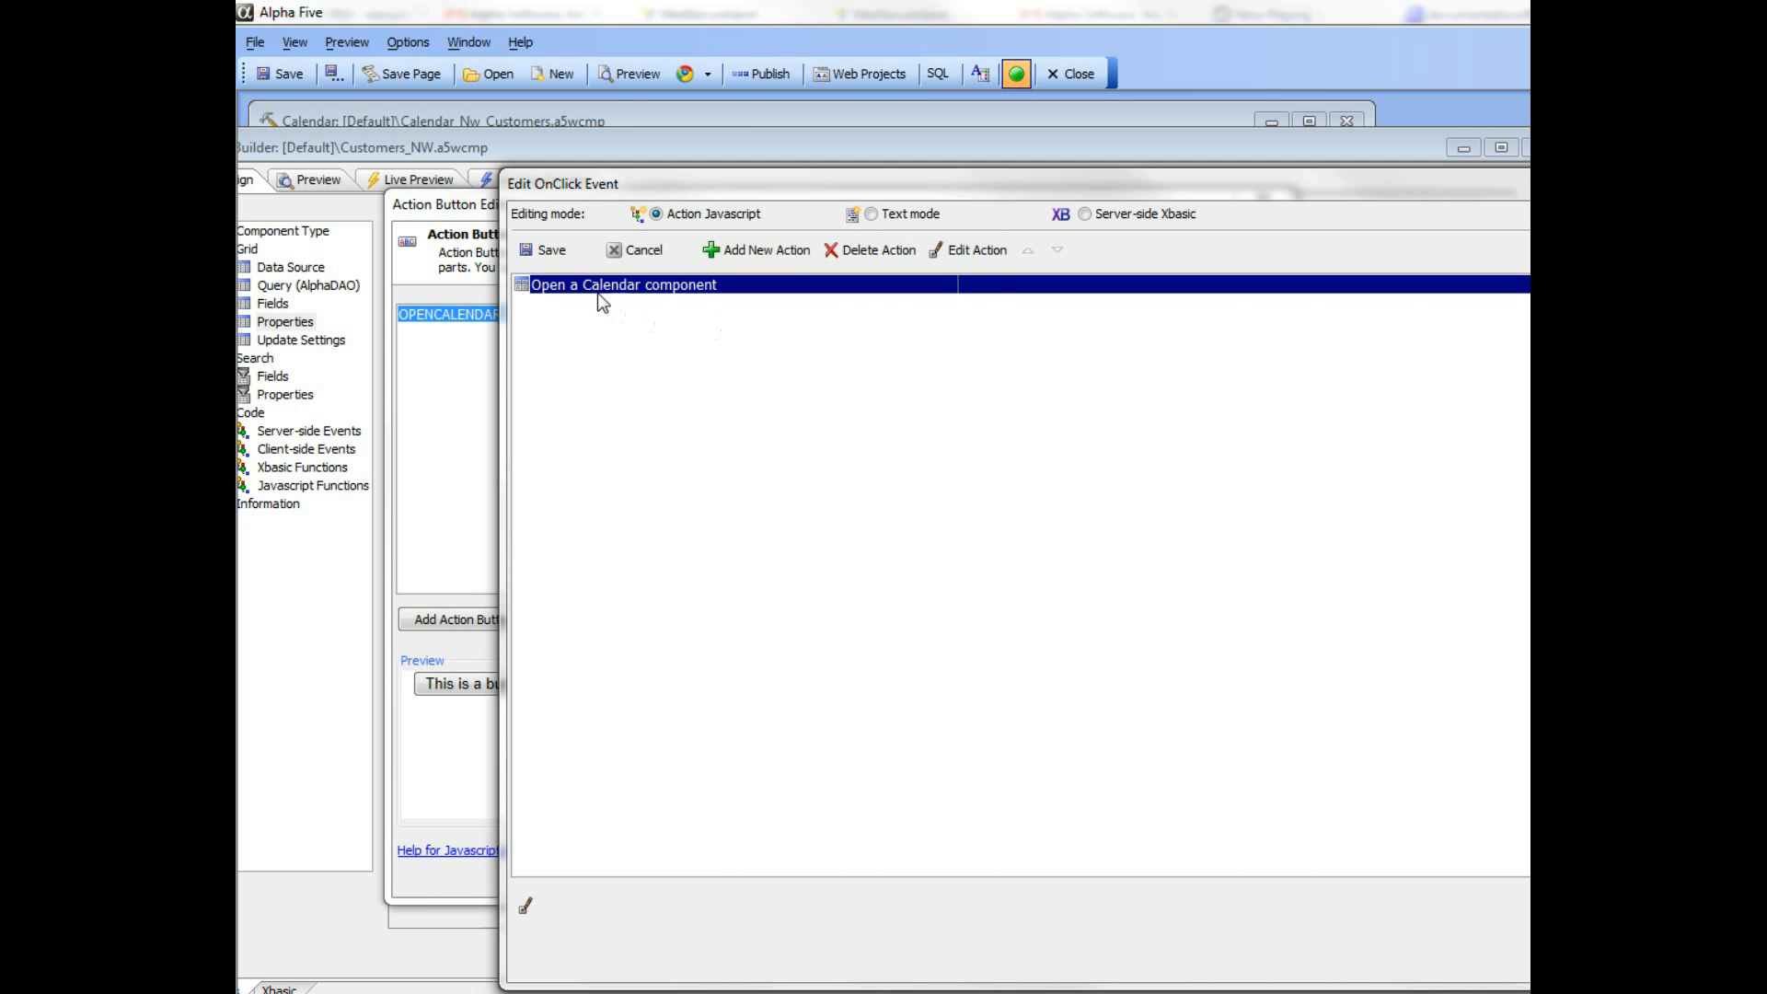
click(966, 249)
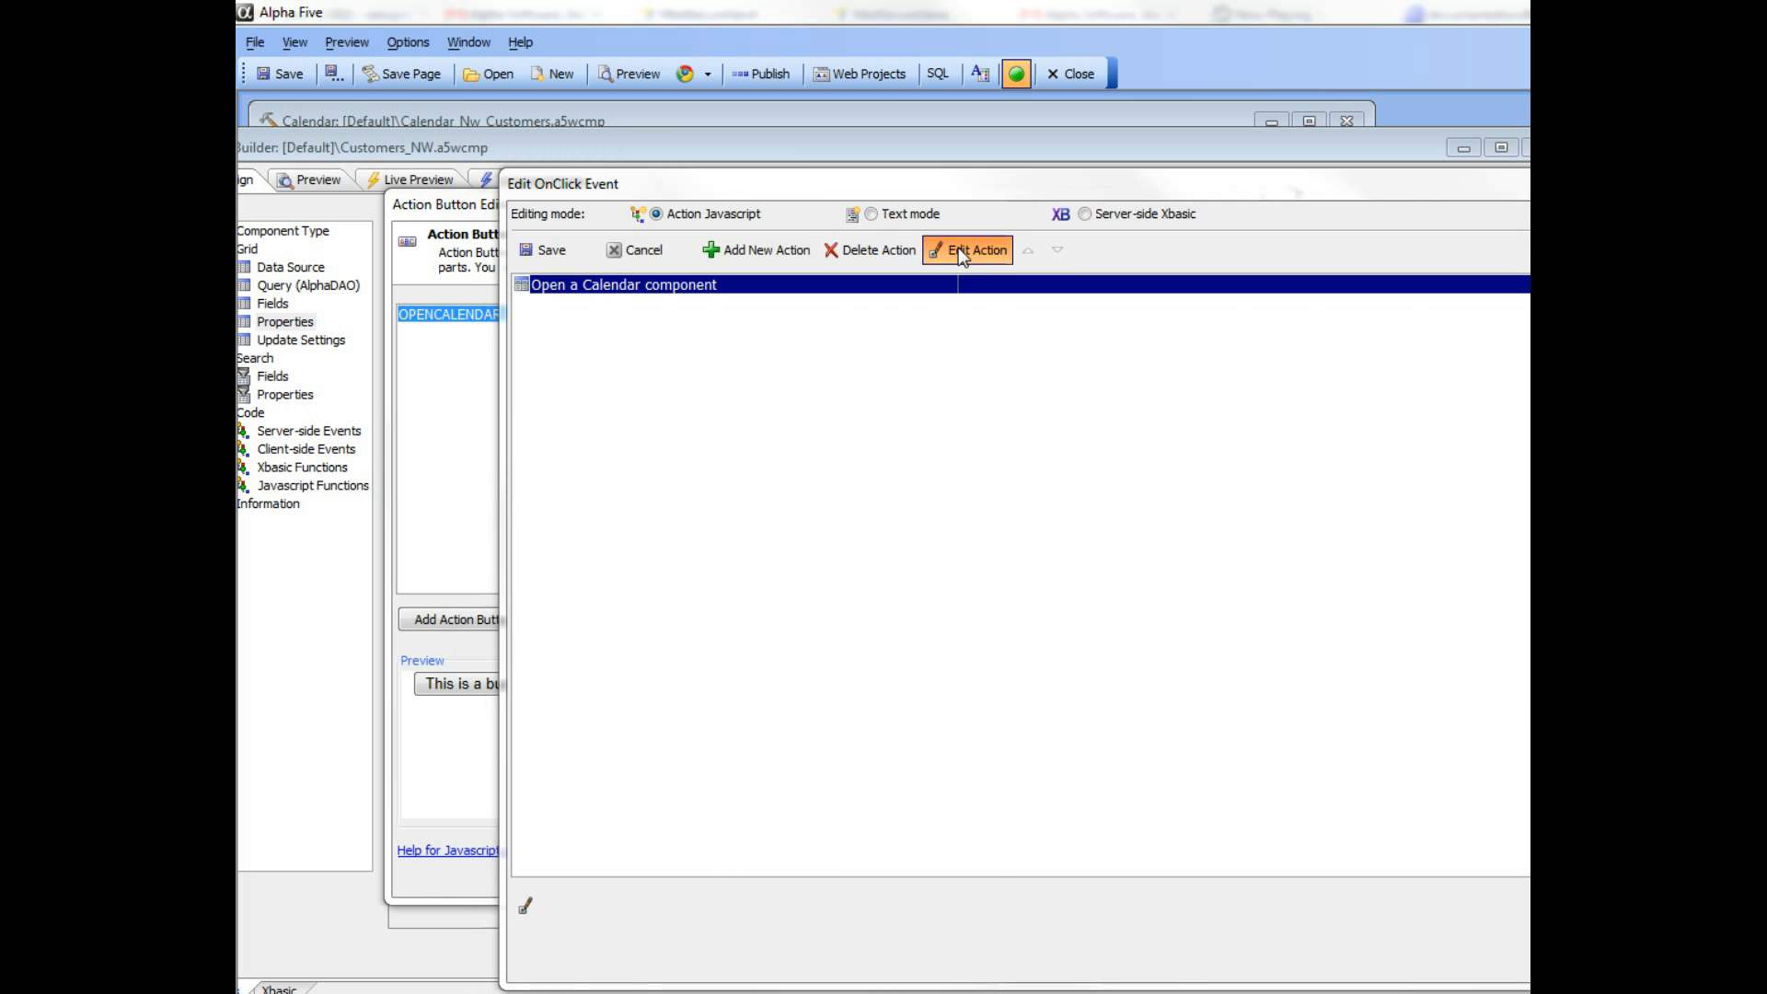
drag(998, 187, 685, 226)
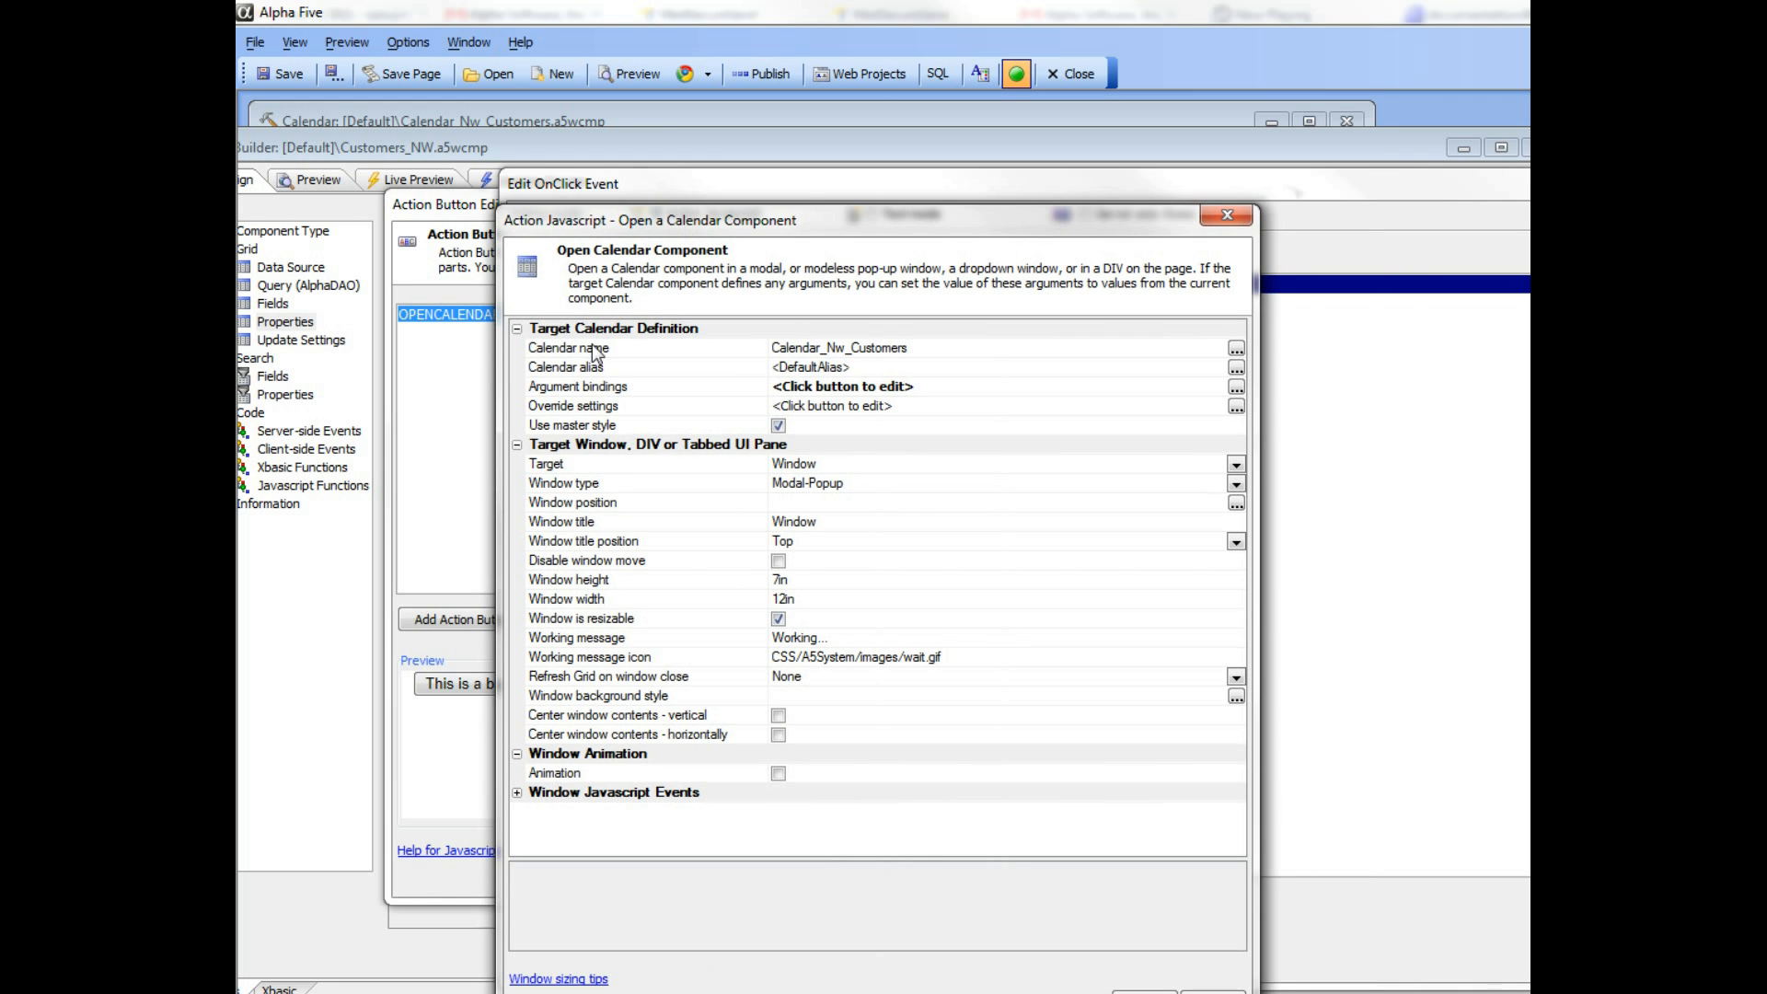
Review the action's calendar name setting and open its argument bindings.
click(727, 353)
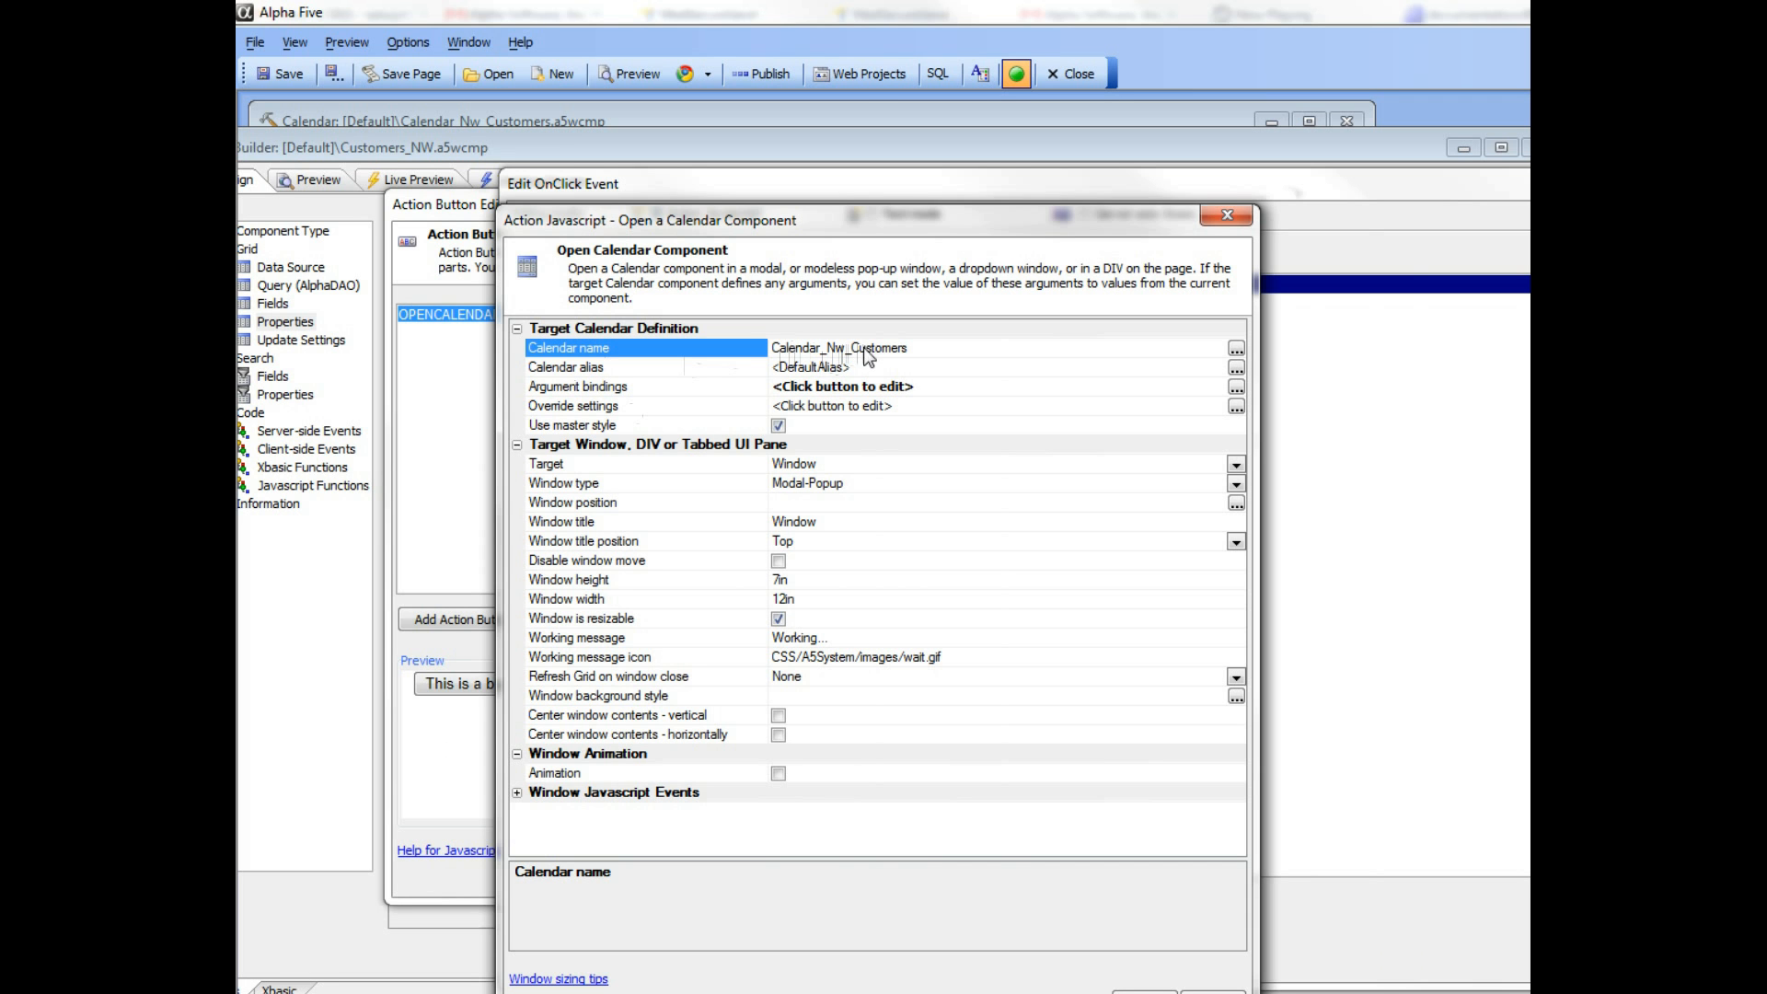
click(697, 388)
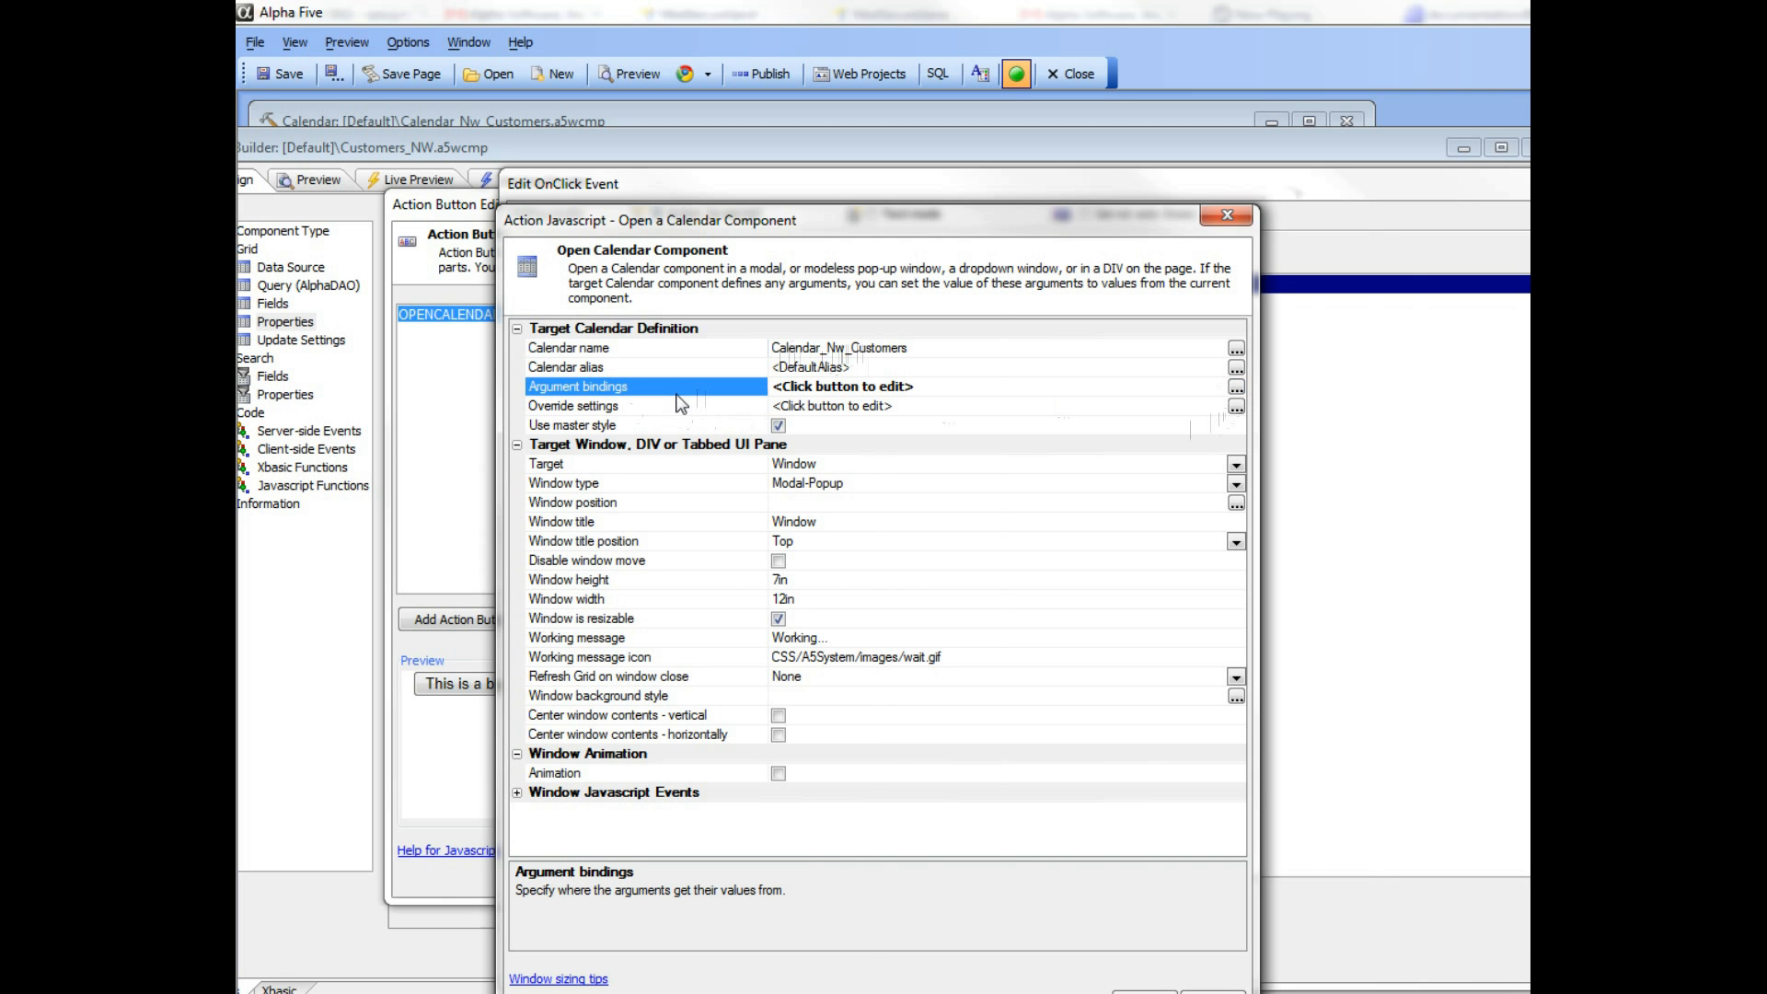
double_click(681, 397)
drag(1016, 217, 739, 284)
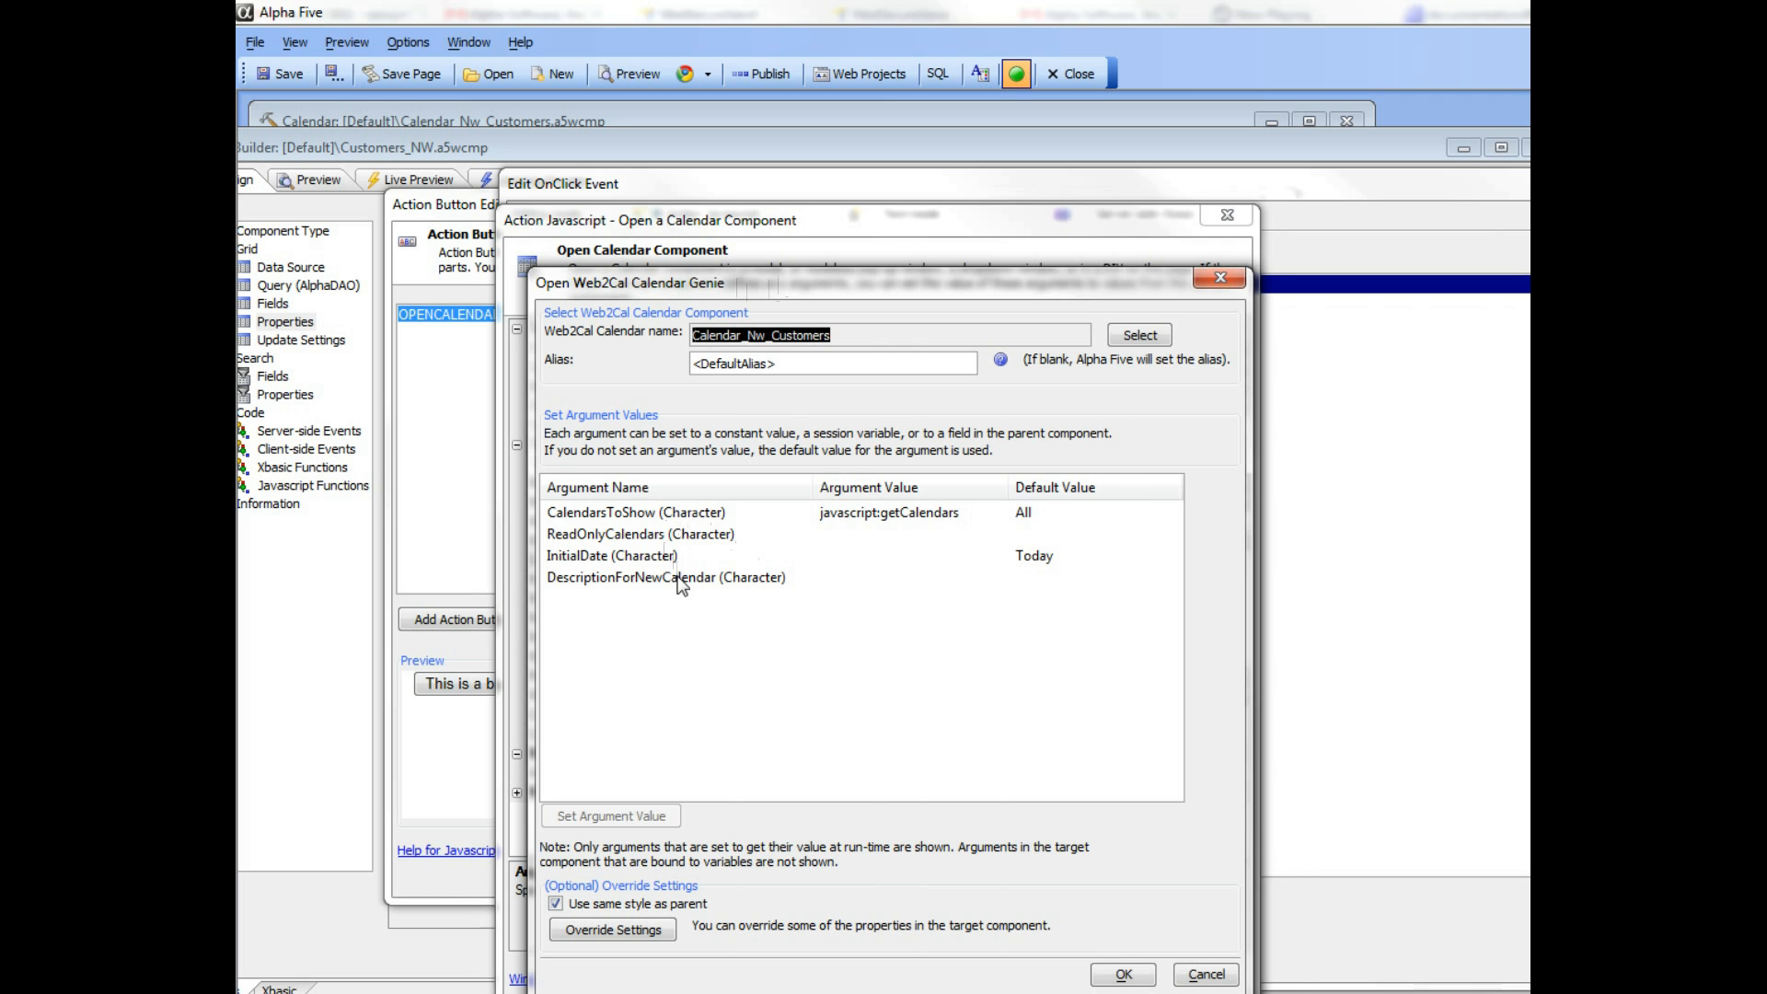
Examine how the CalendarsToShow argument gets its value, cancel editing the value, and close the button action and Action Button Editor with OK.
click(585, 516)
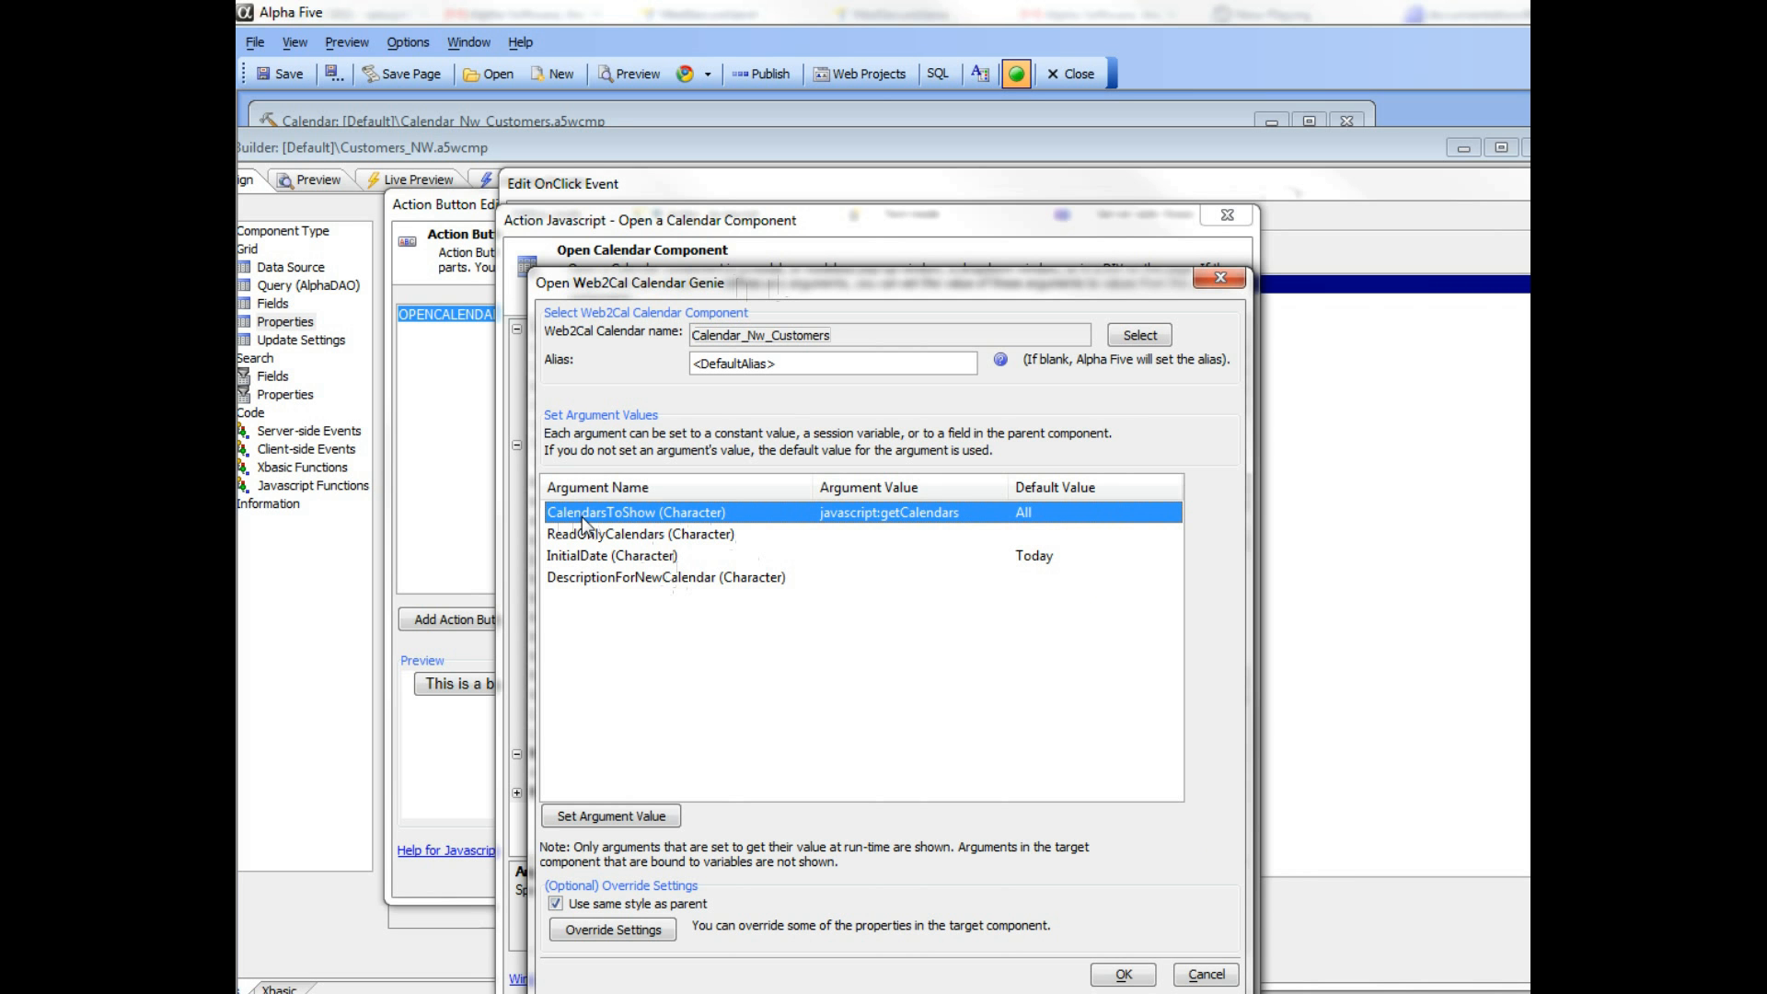
double_click(581, 516)
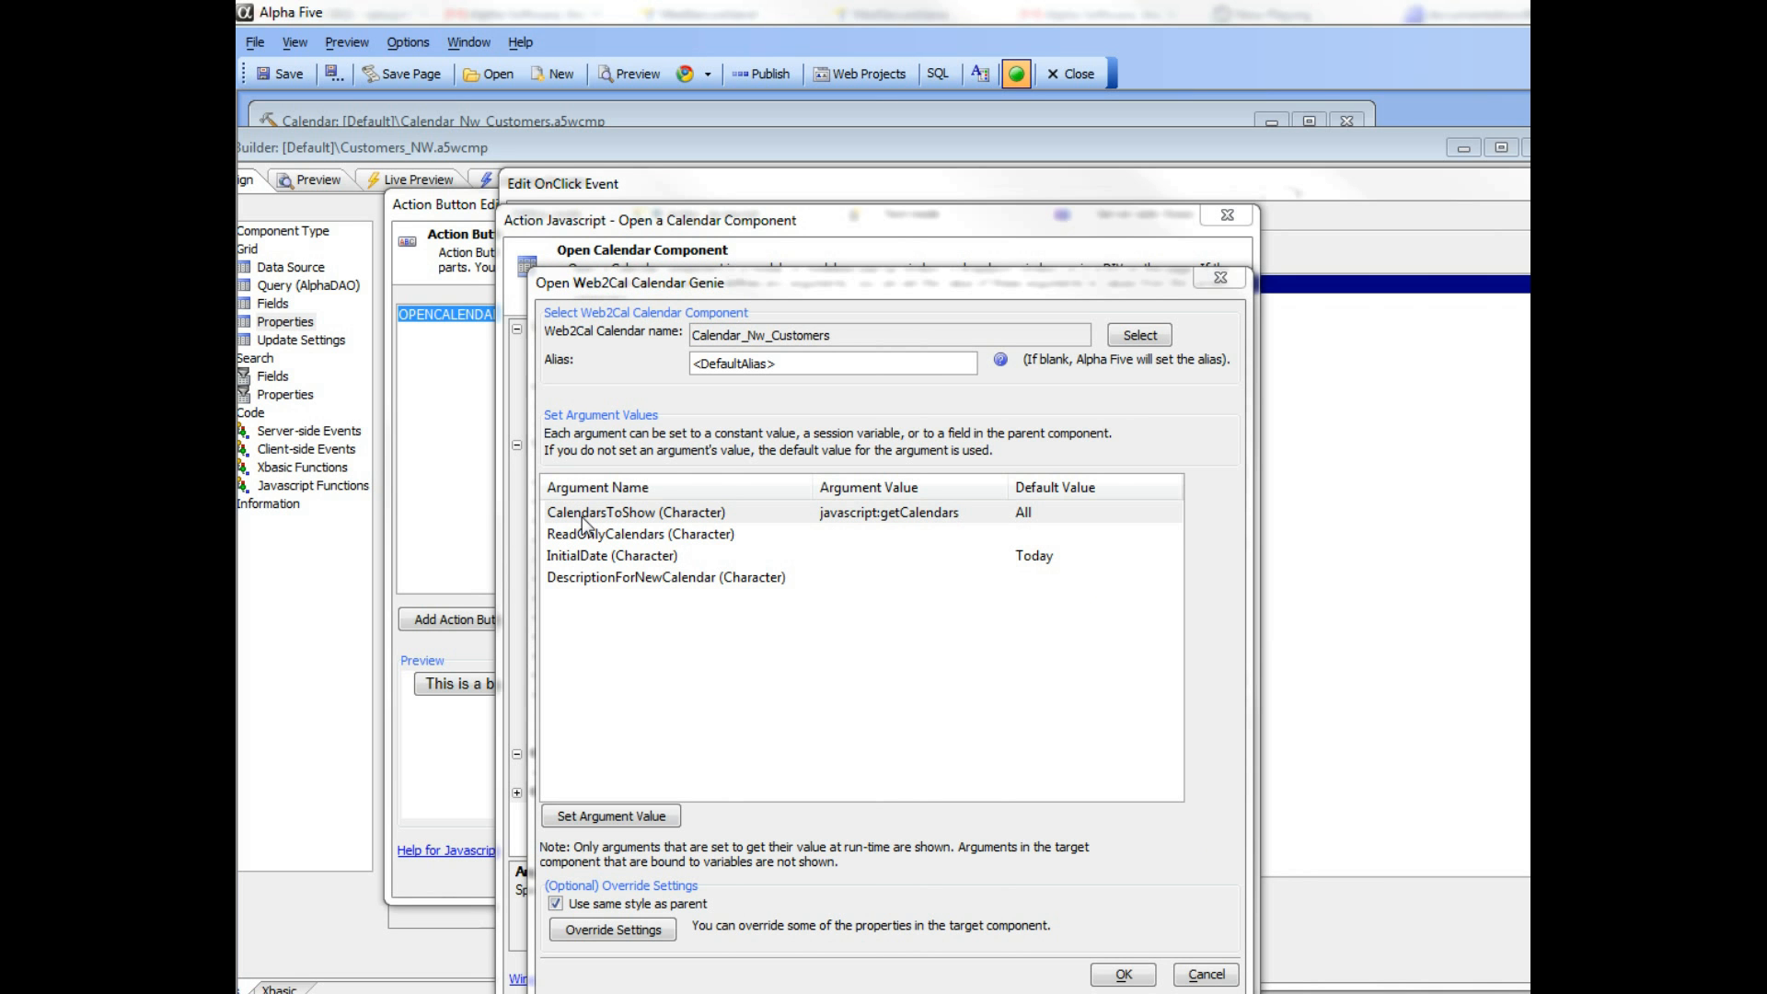
click(1029, 513)
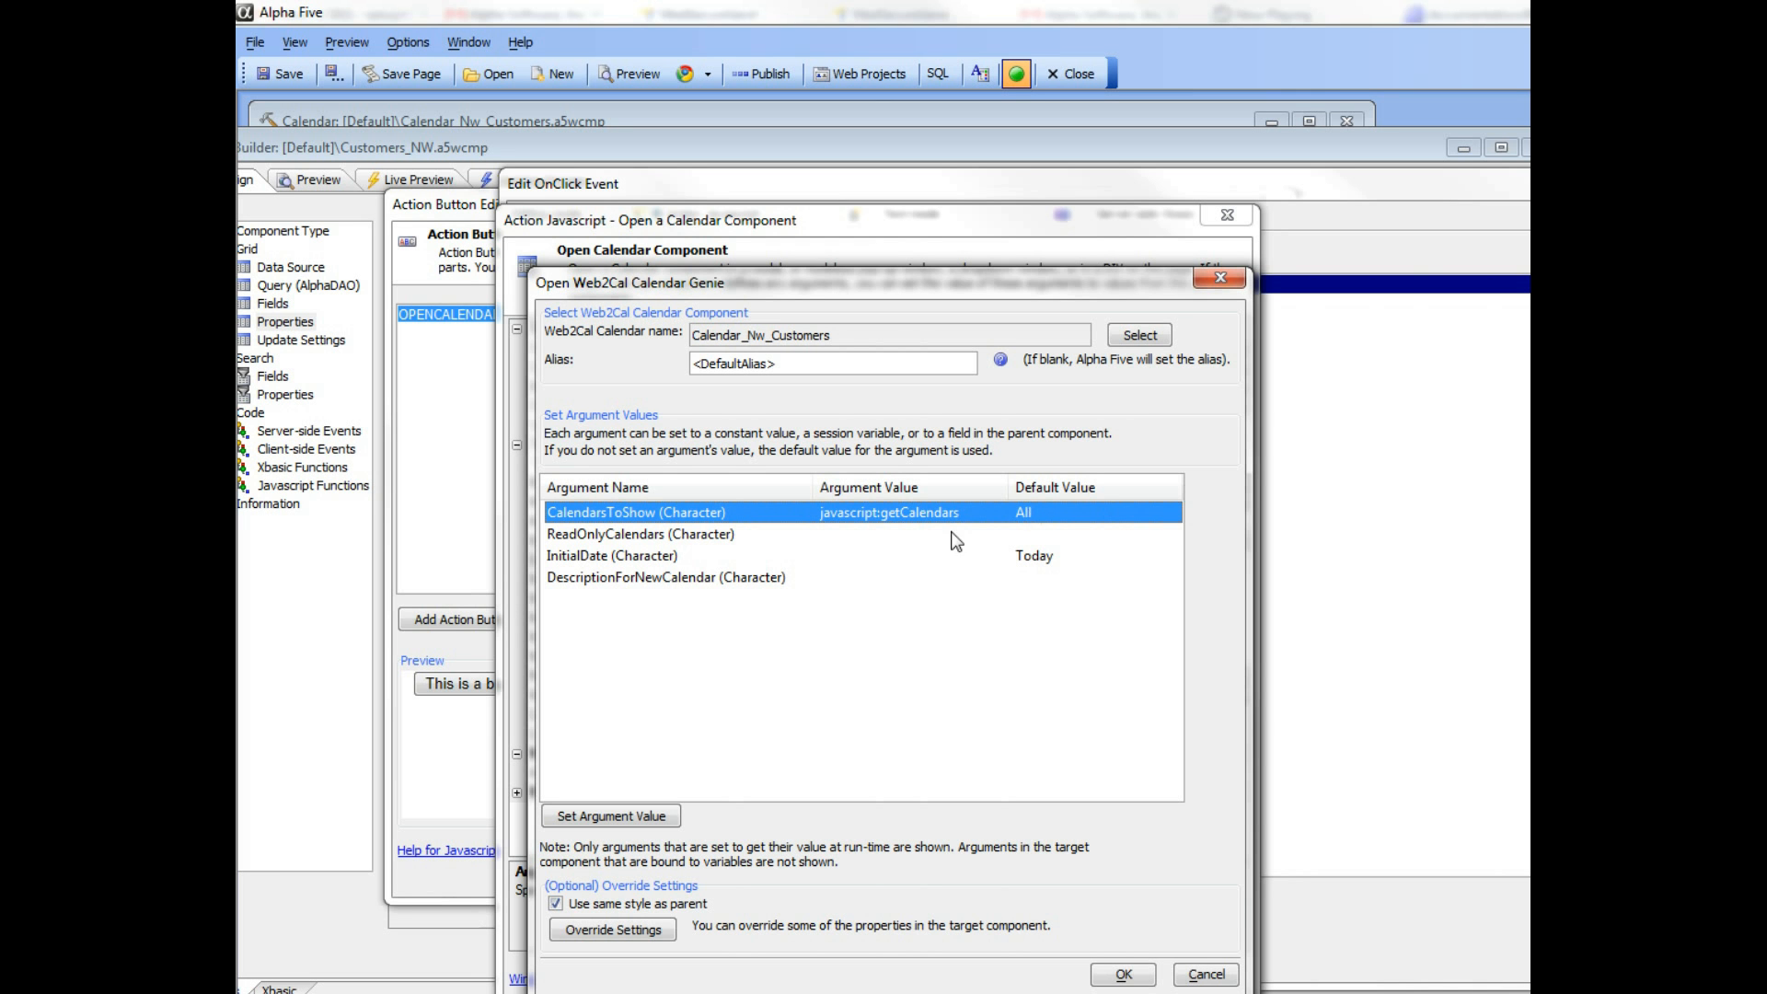
double_click(868, 523)
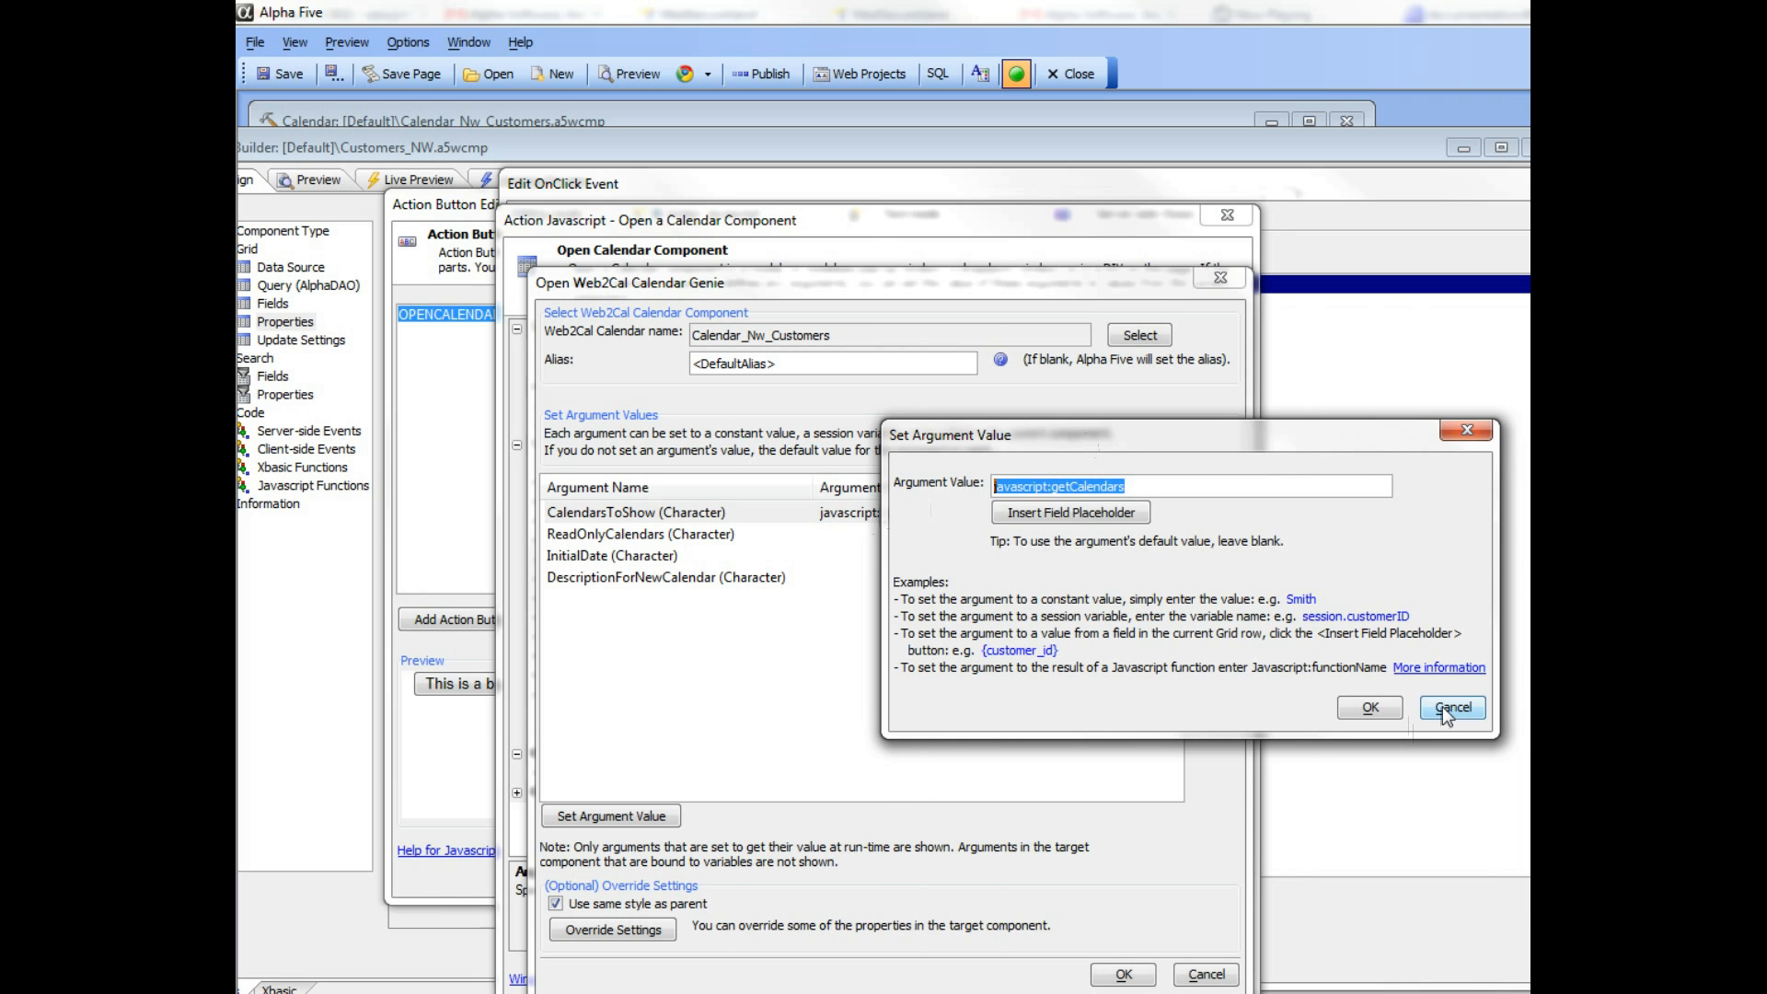
click(1446, 716)
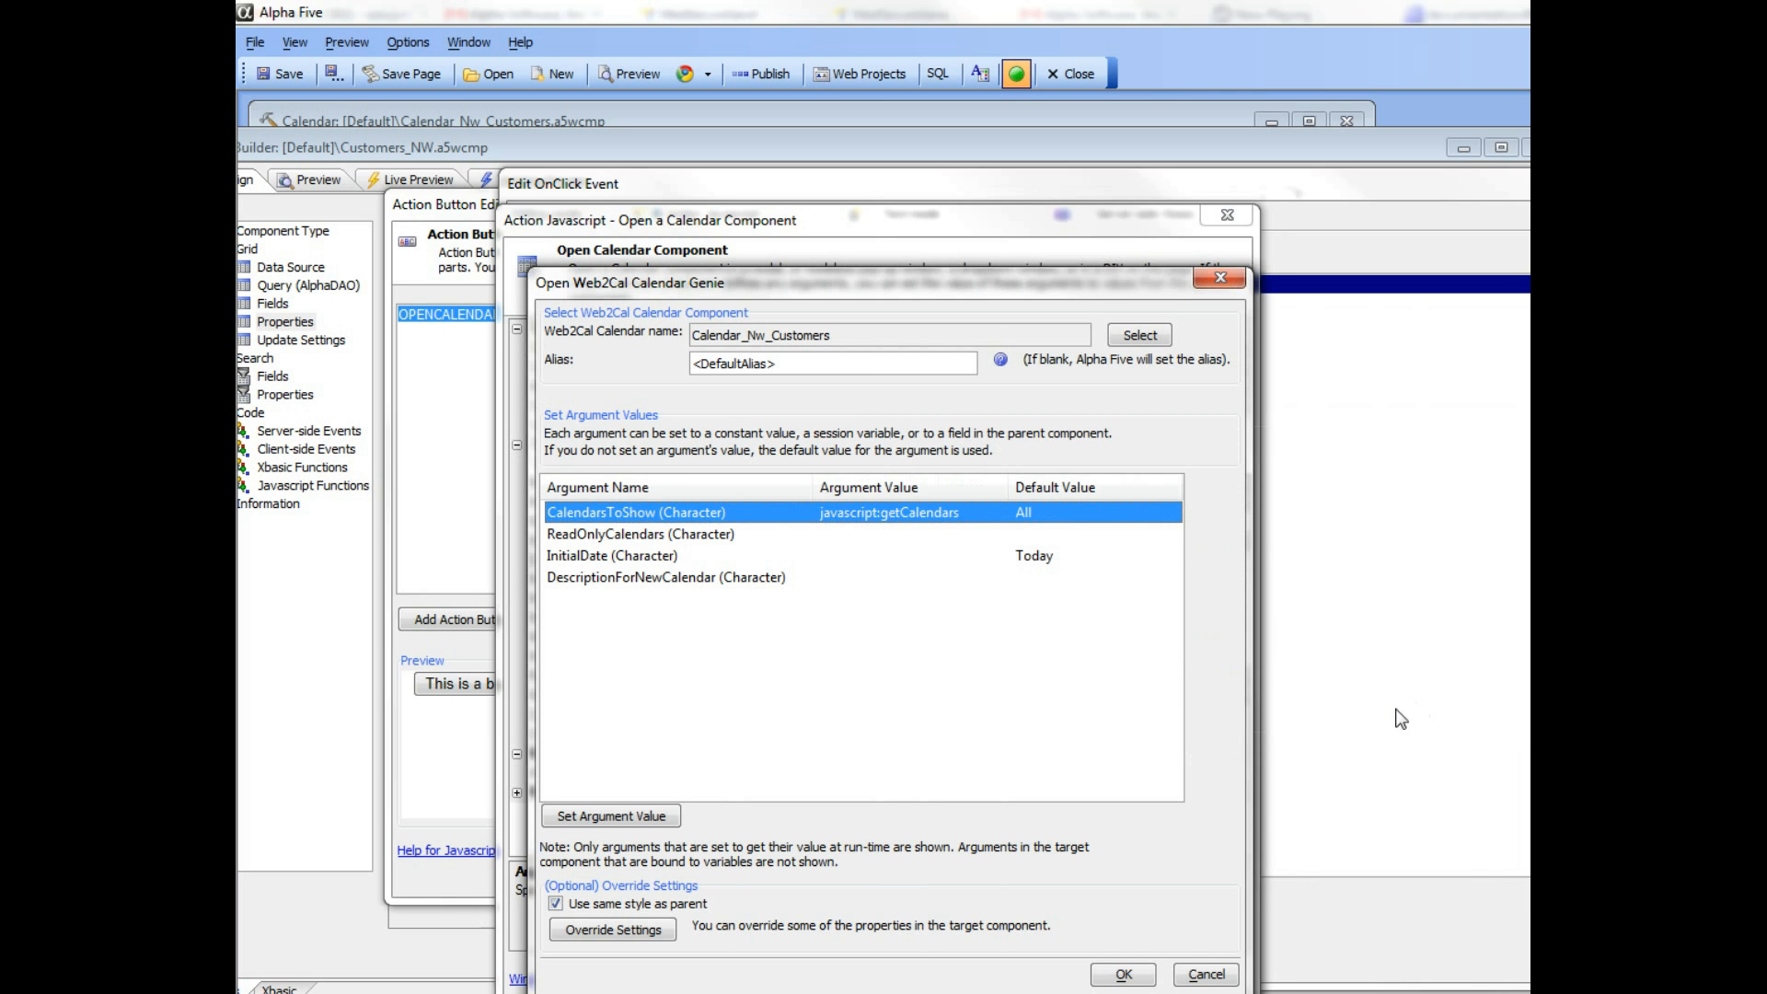
click(1122, 973)
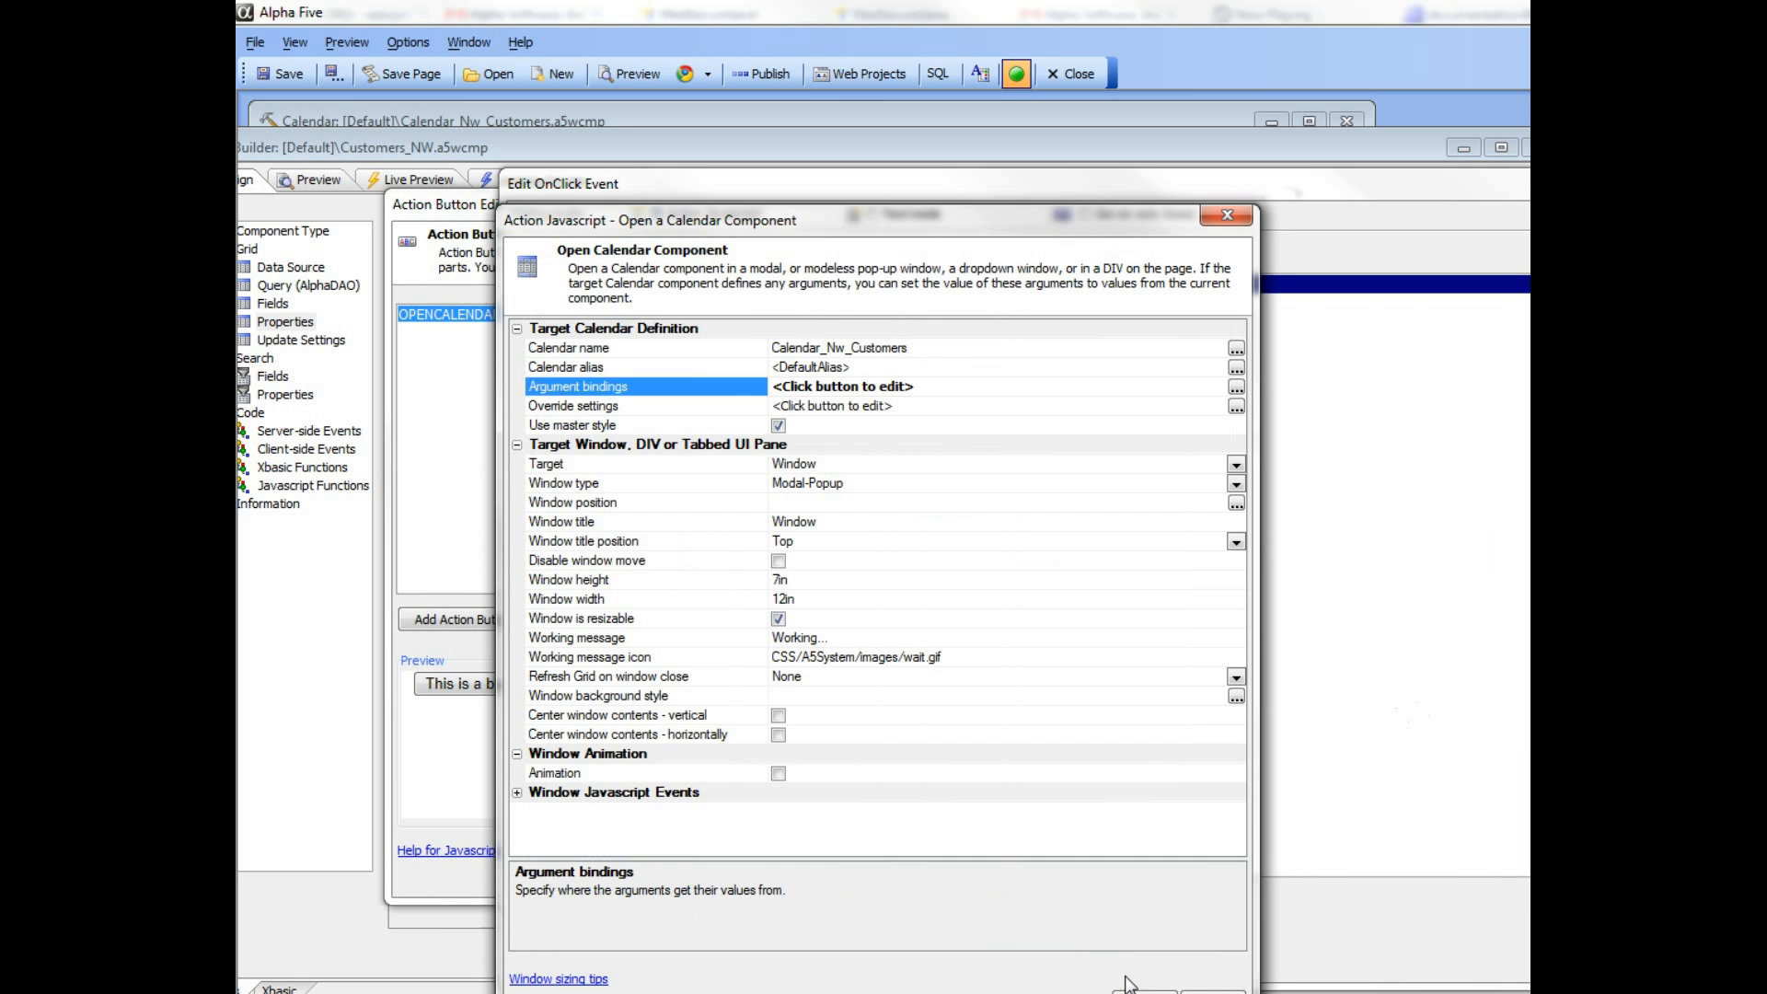
click(1142, 992)
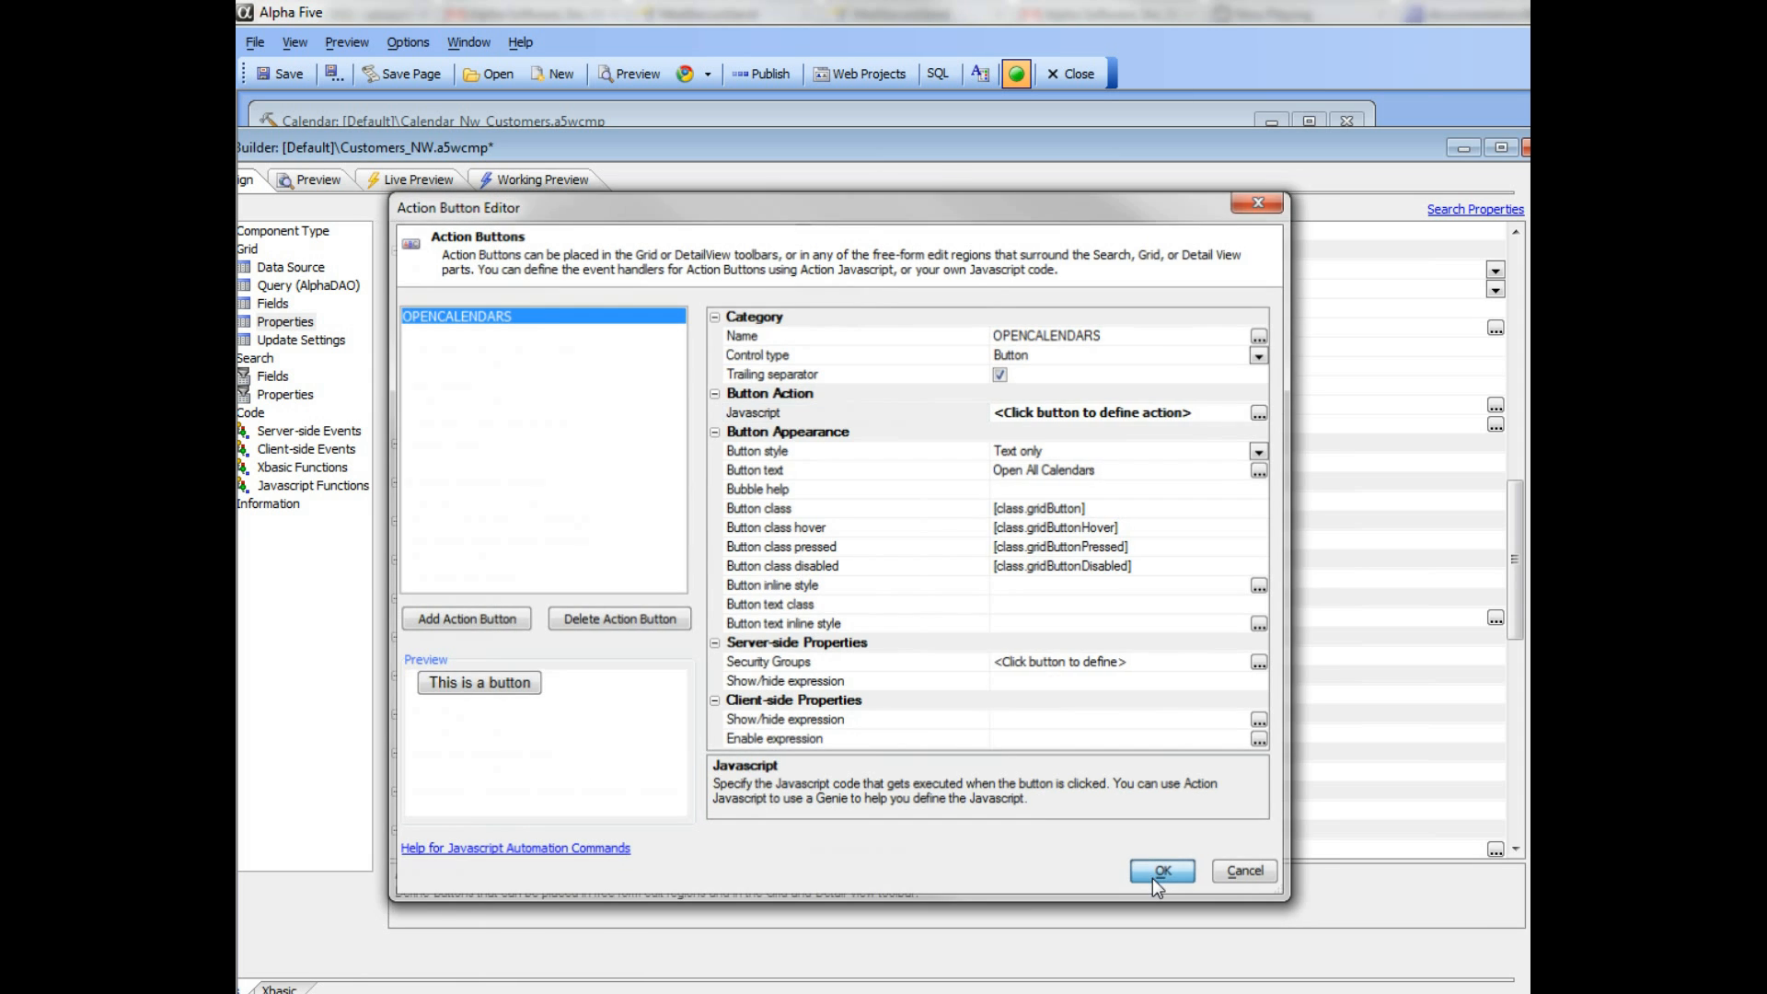
click(1154, 874)
Select the [Button].1 field among the grid's fields and check the grid in the working preview, returning to the design.
click(278, 310)
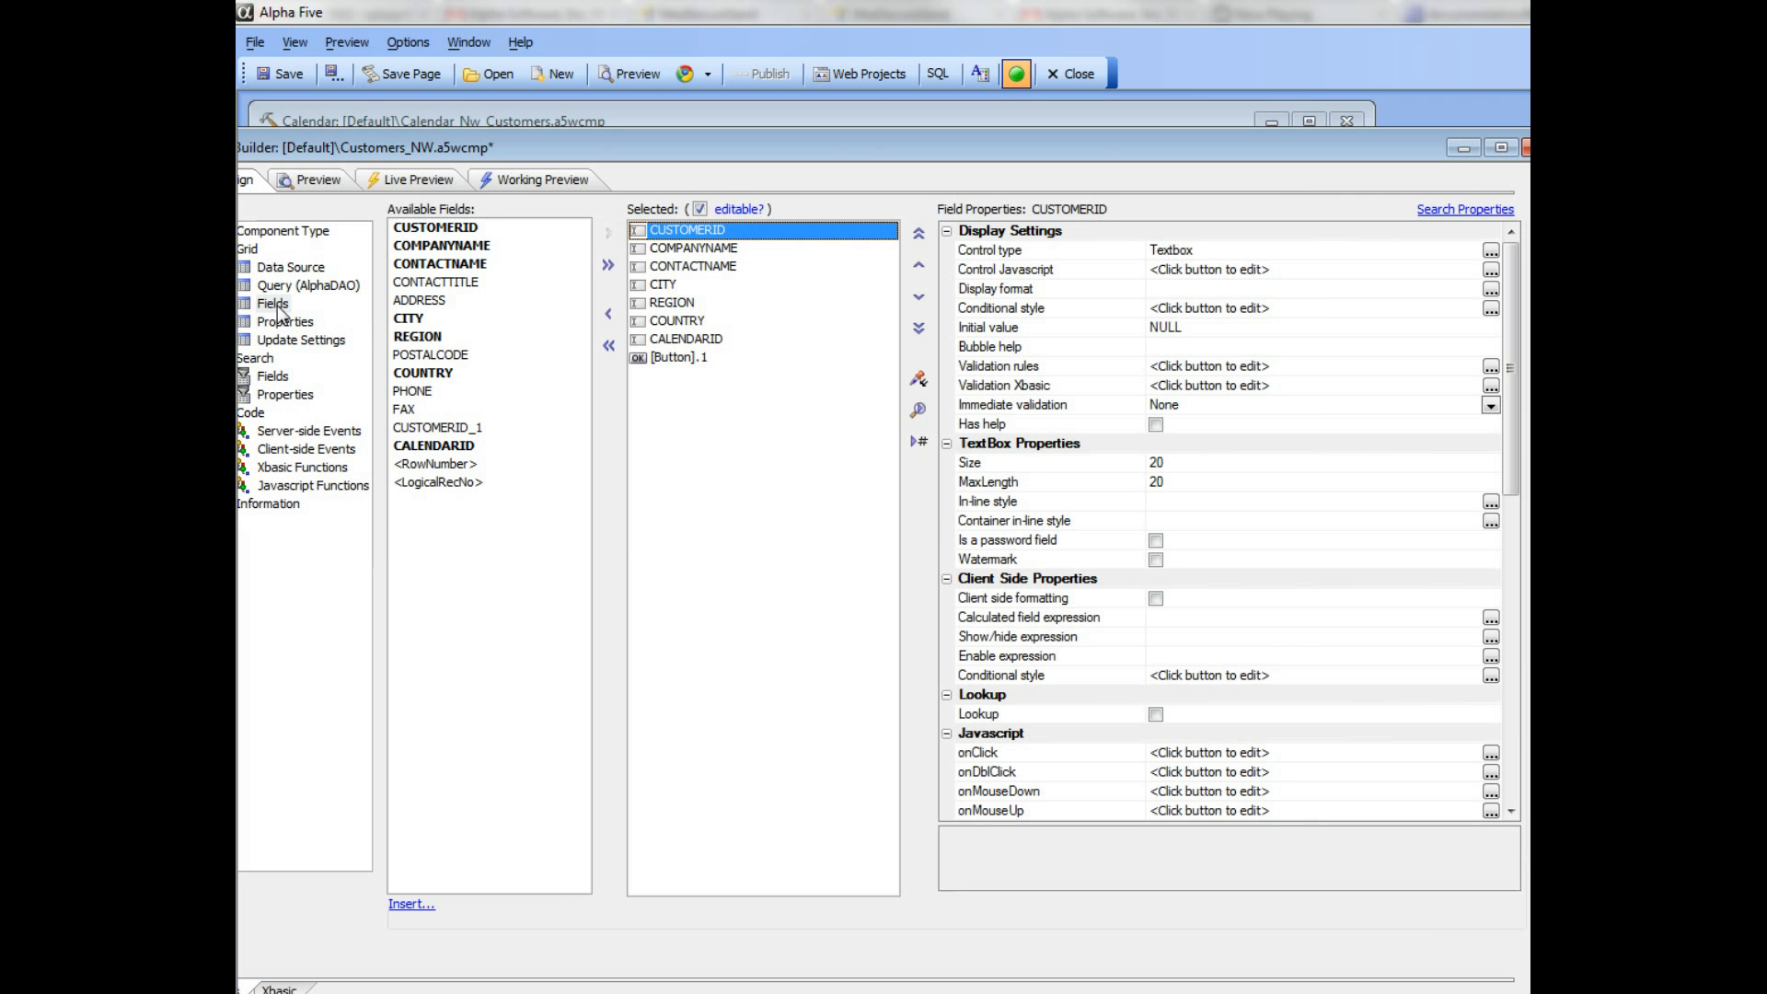
click(676, 359)
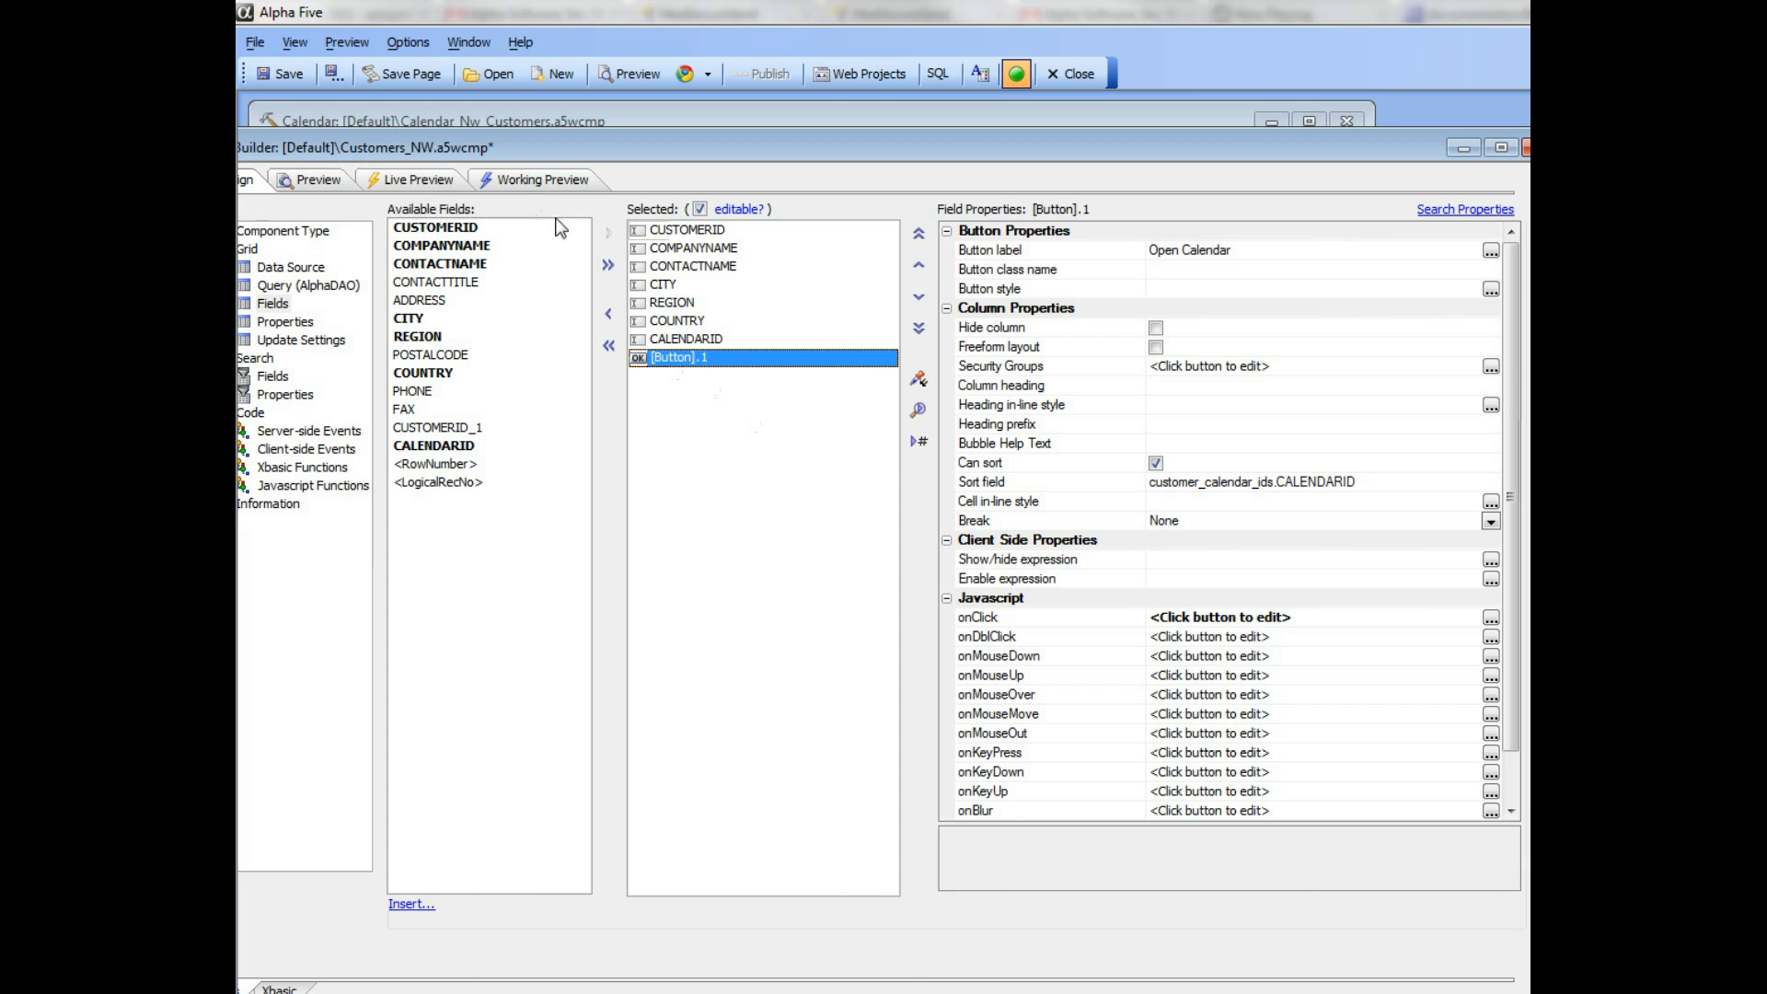
click(552, 182)
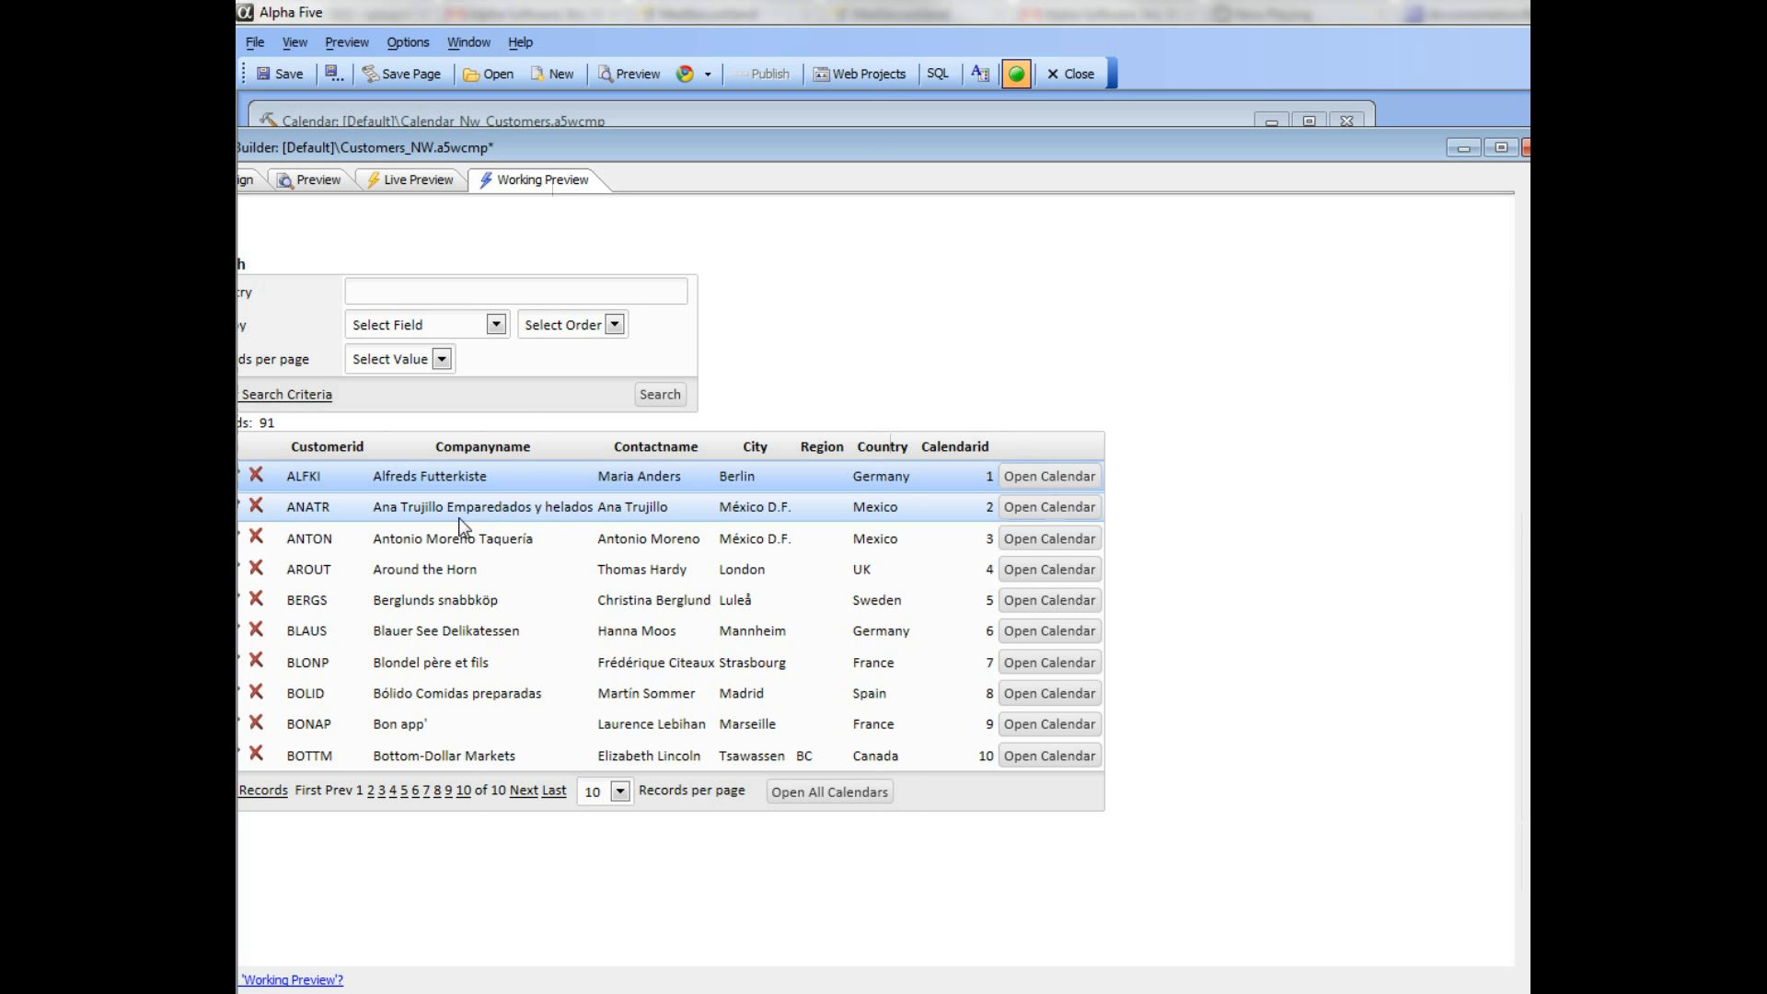
click(245, 181)
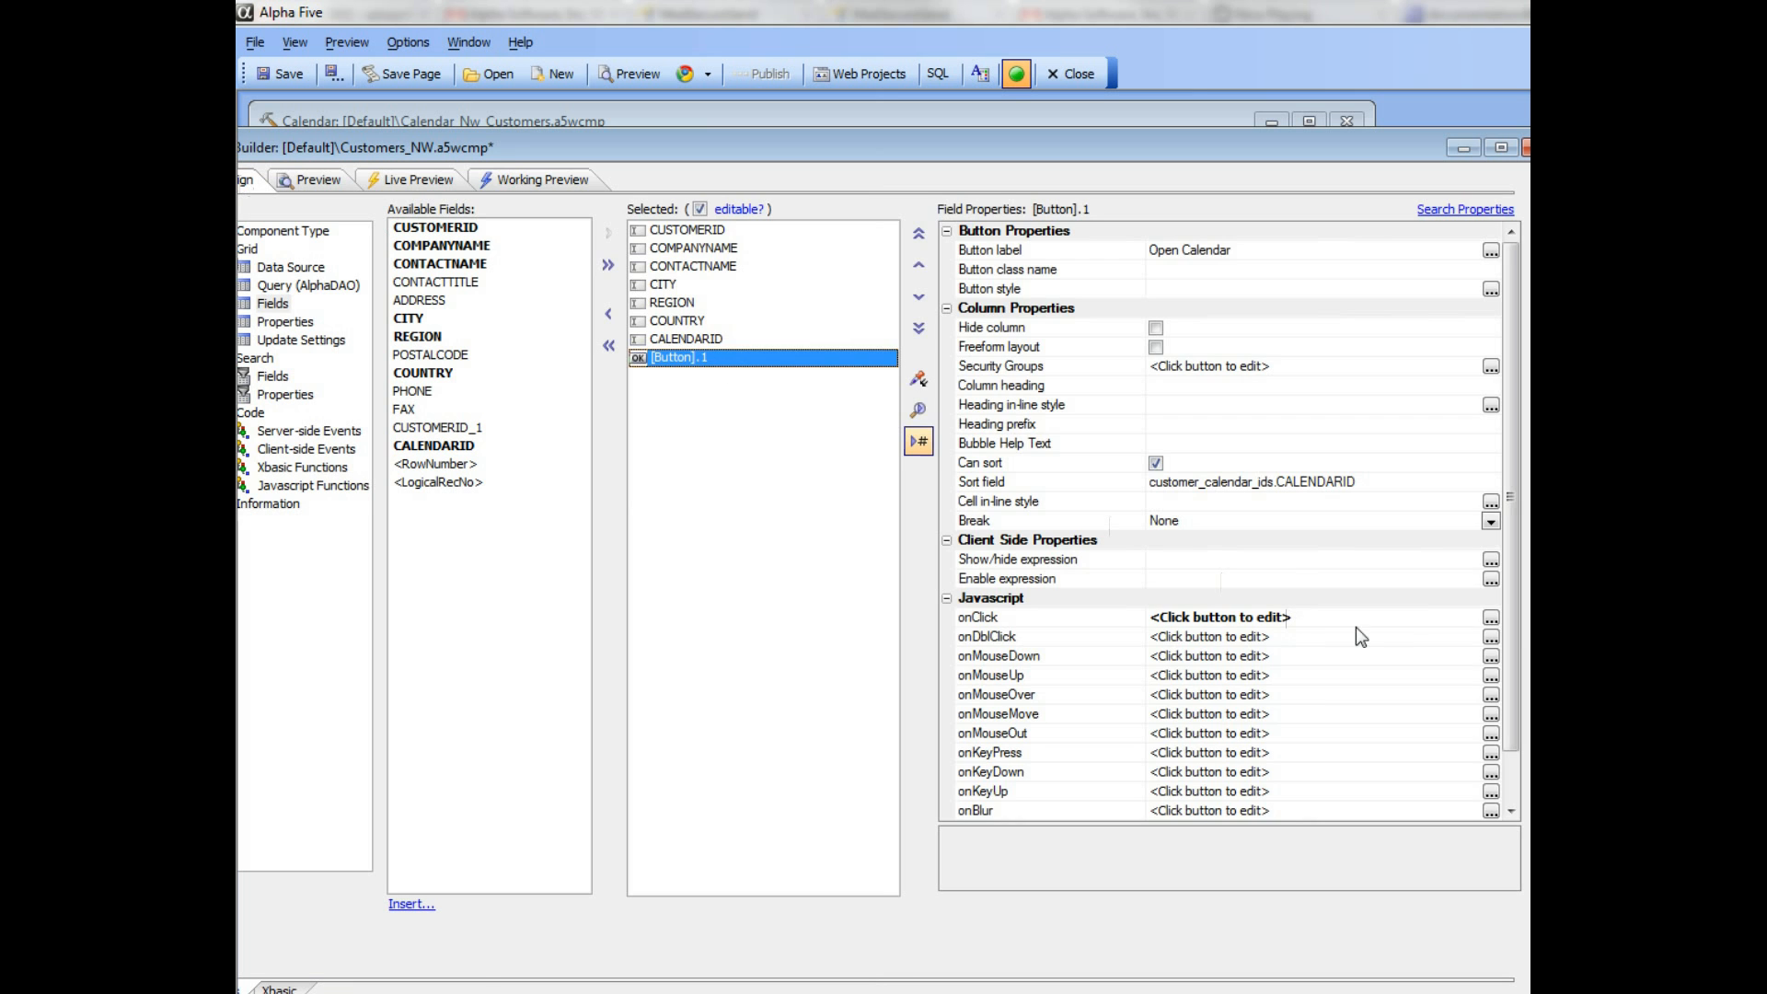
Open the onClick action "Open a Calendar component" of the grid's Open Calendar button for editing.
click(1476, 619)
click(1488, 618)
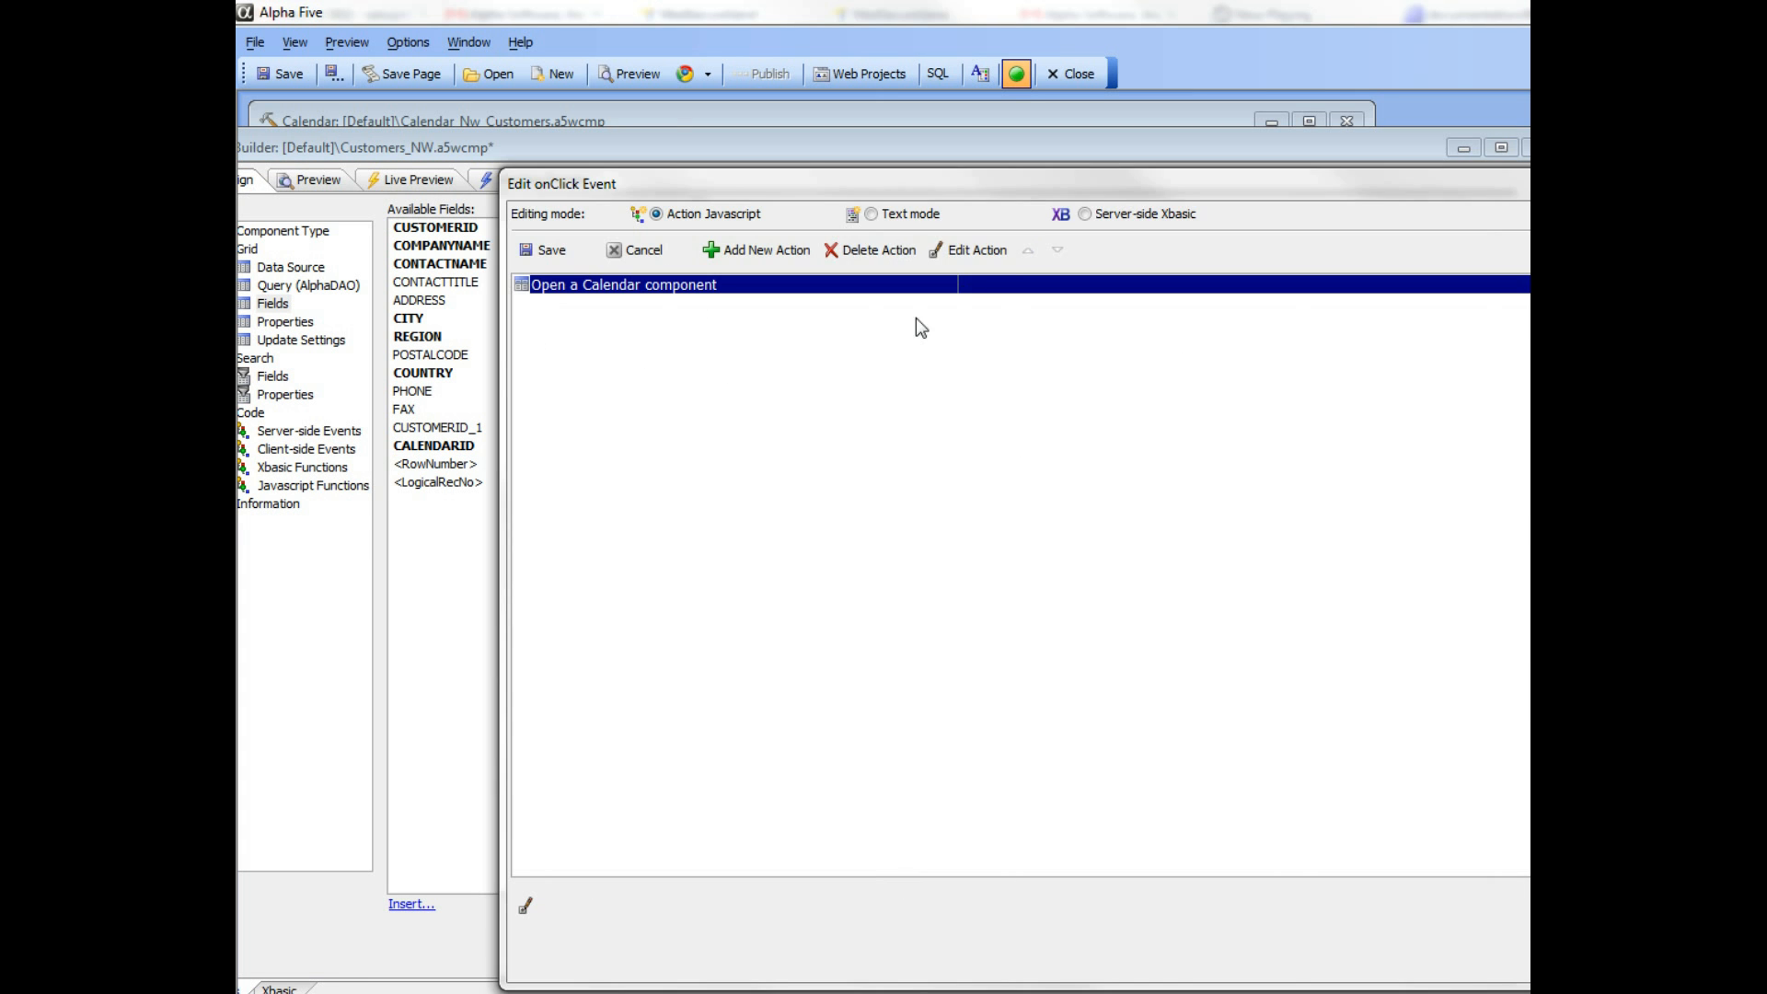
click(964, 254)
drag(944, 174, 727, 212)
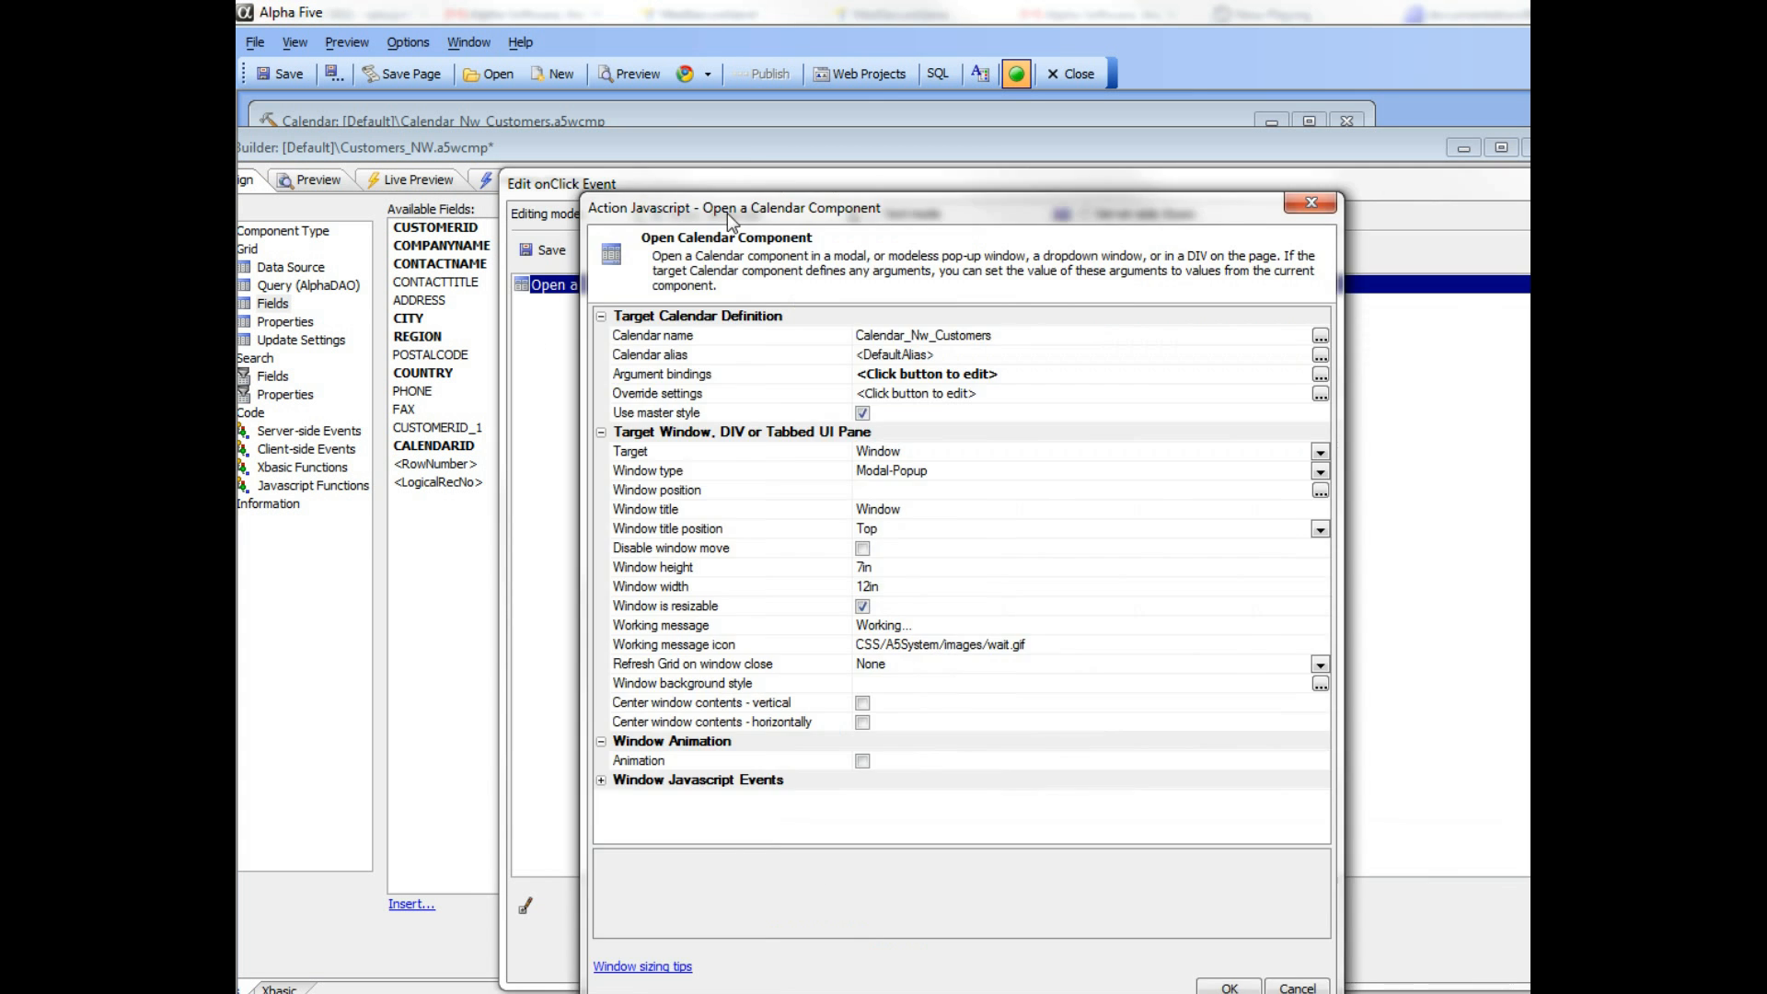
Examine the CalendarsToShow argument in the Open Calendar action's argument bindings, accept the dialogs, and save the onClick event.
double_click(747, 374)
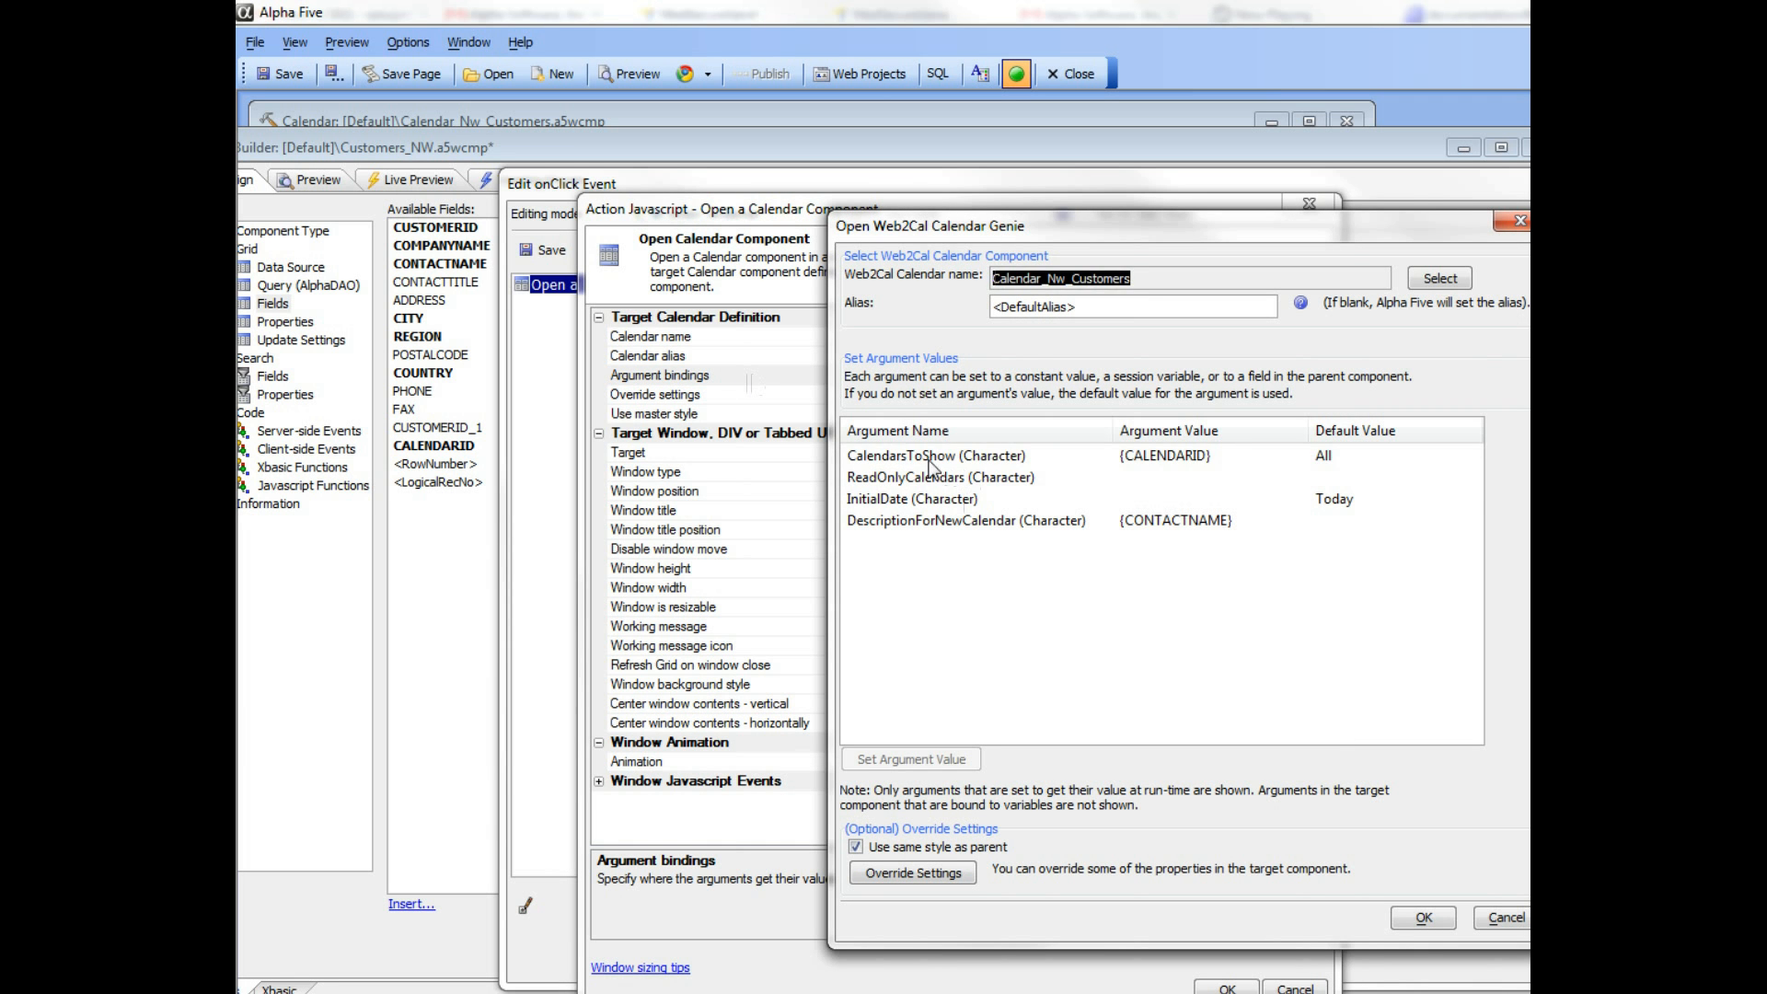
click(929, 459)
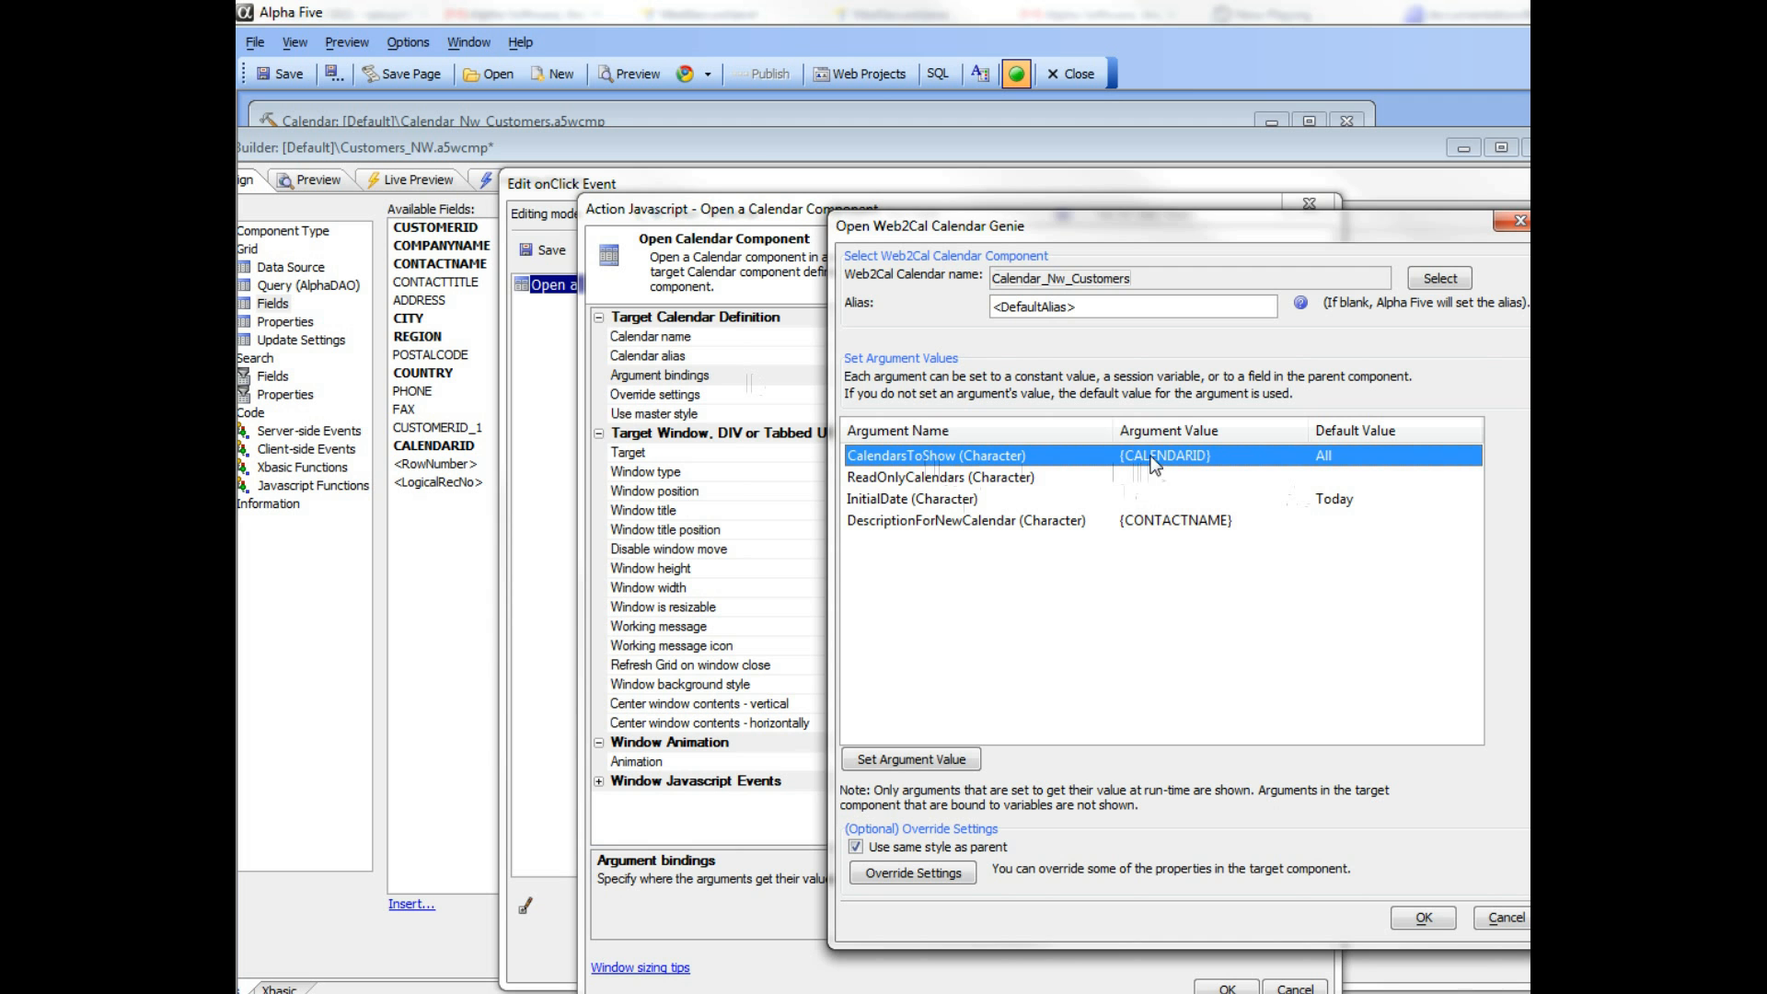
click(1423, 917)
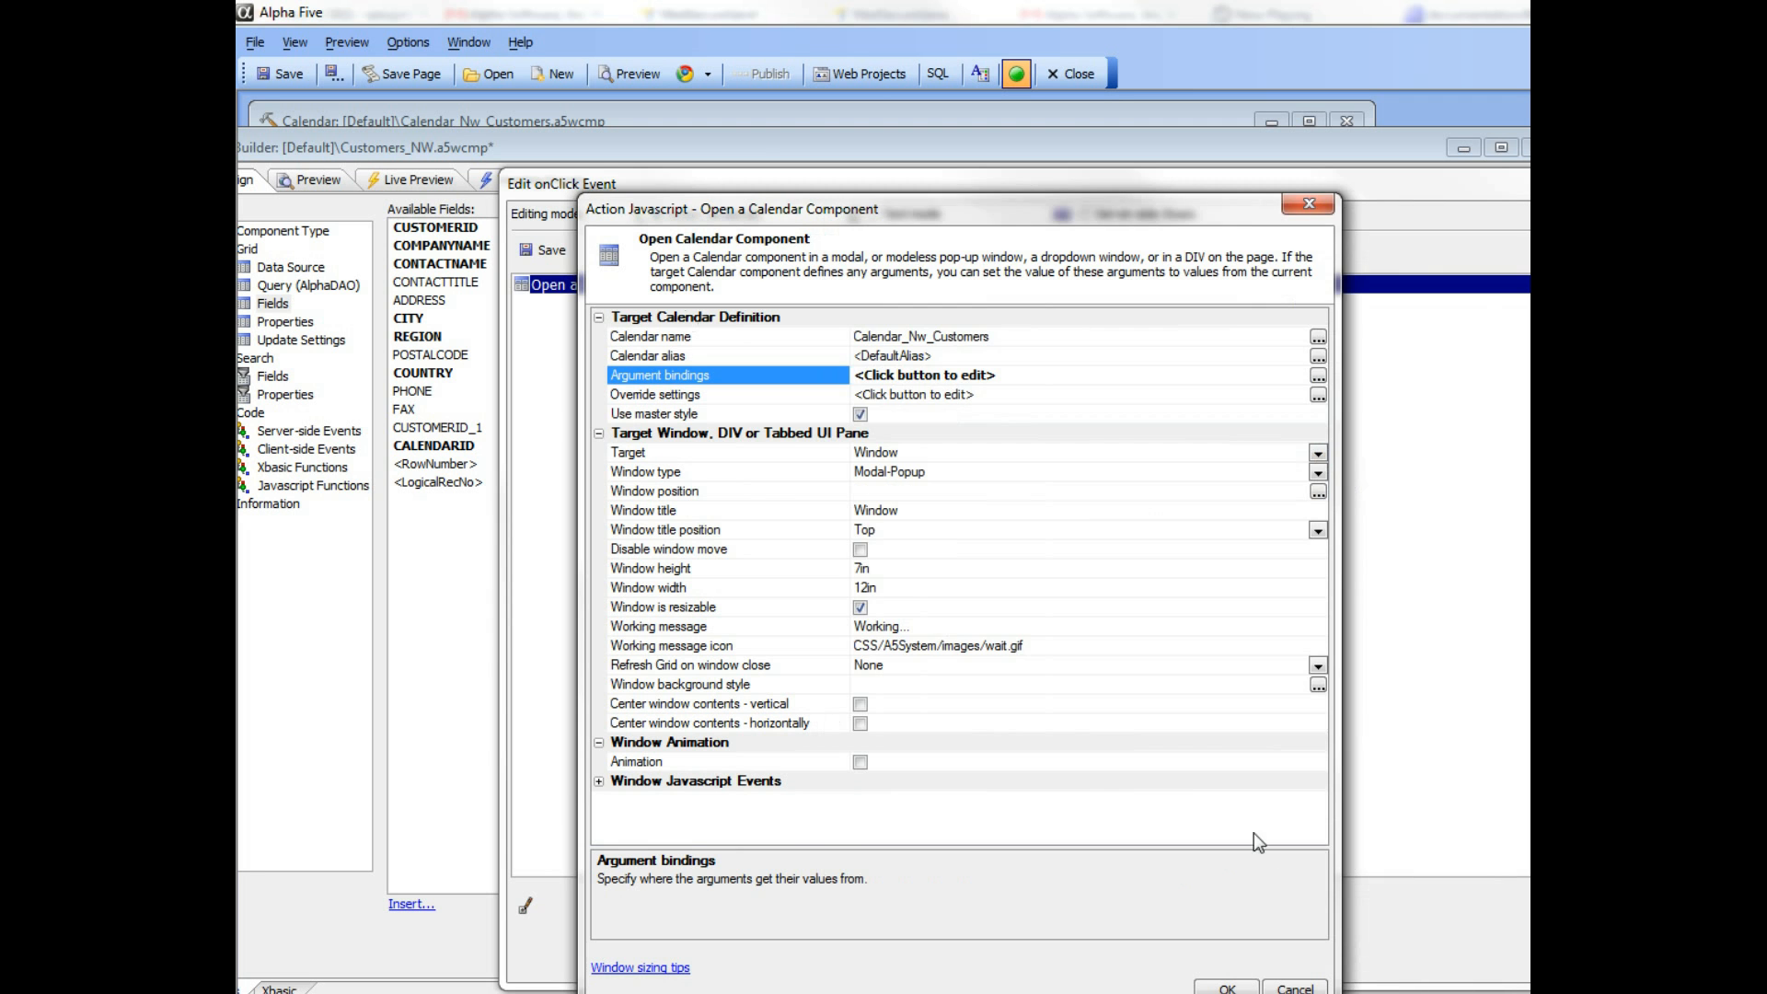
click(1231, 989)
click(539, 249)
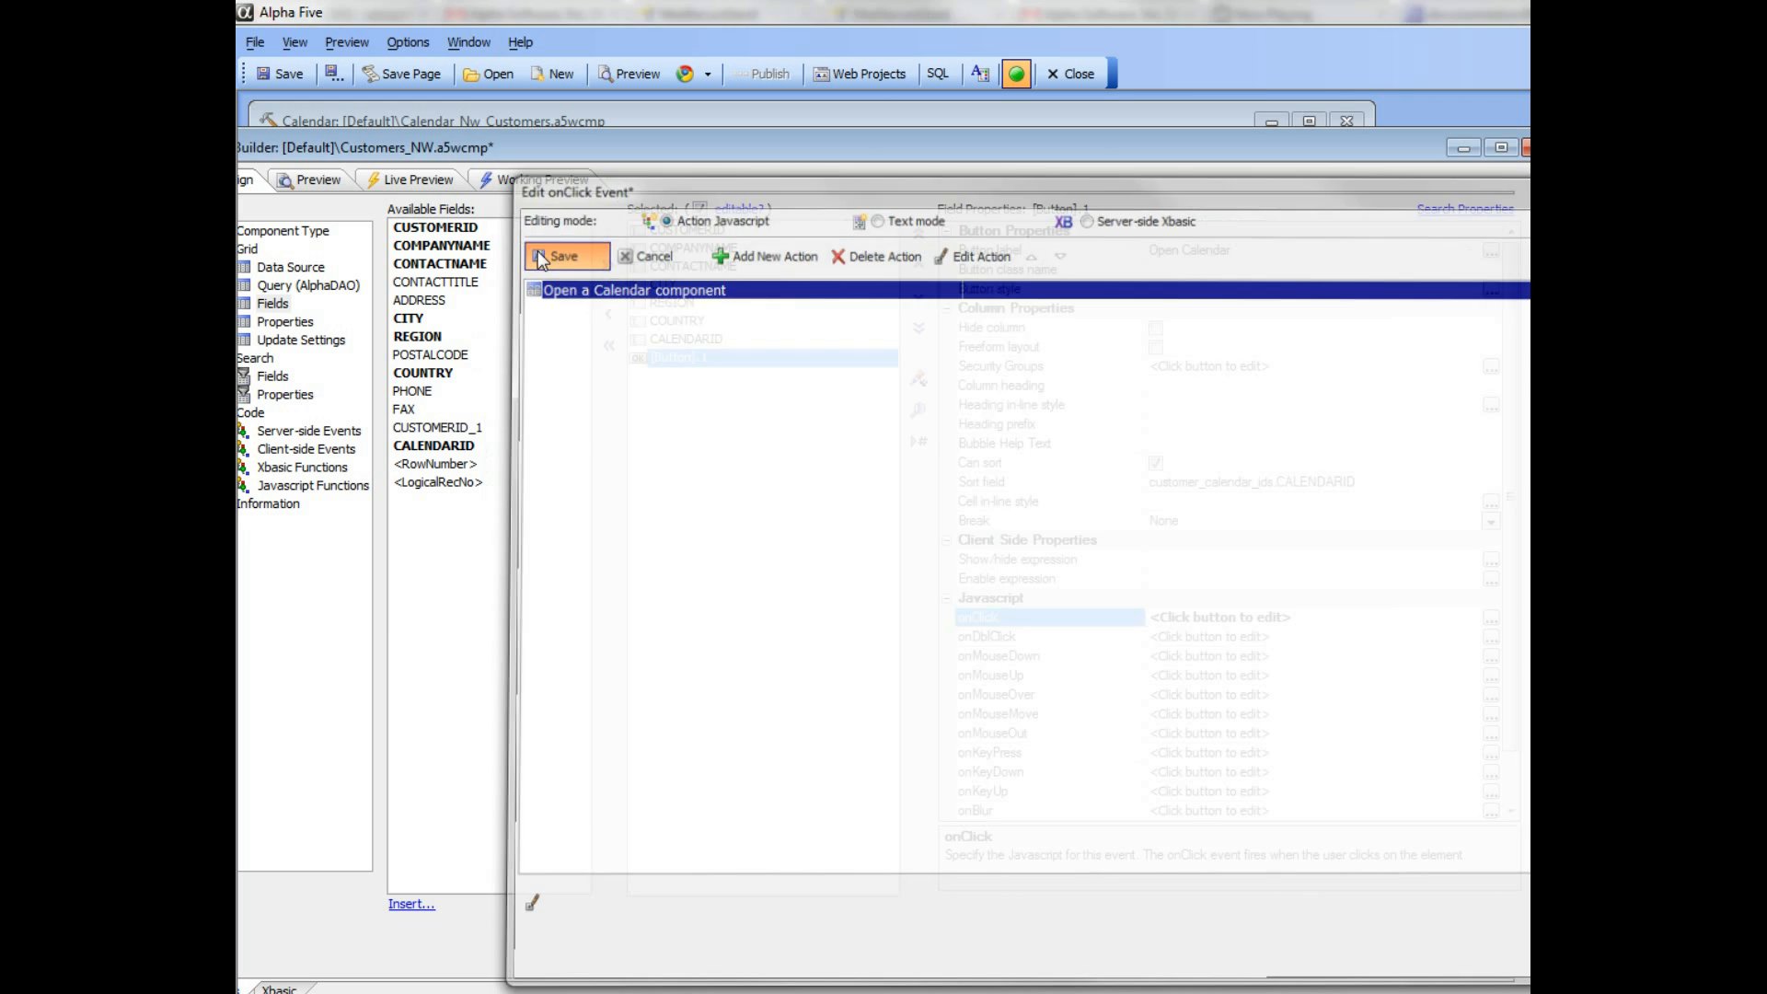
Check the customer grid in the working preview, select the Berglunds snabbköp row, and reposition the Grid Builder window to show the whole grid.
click(535, 179)
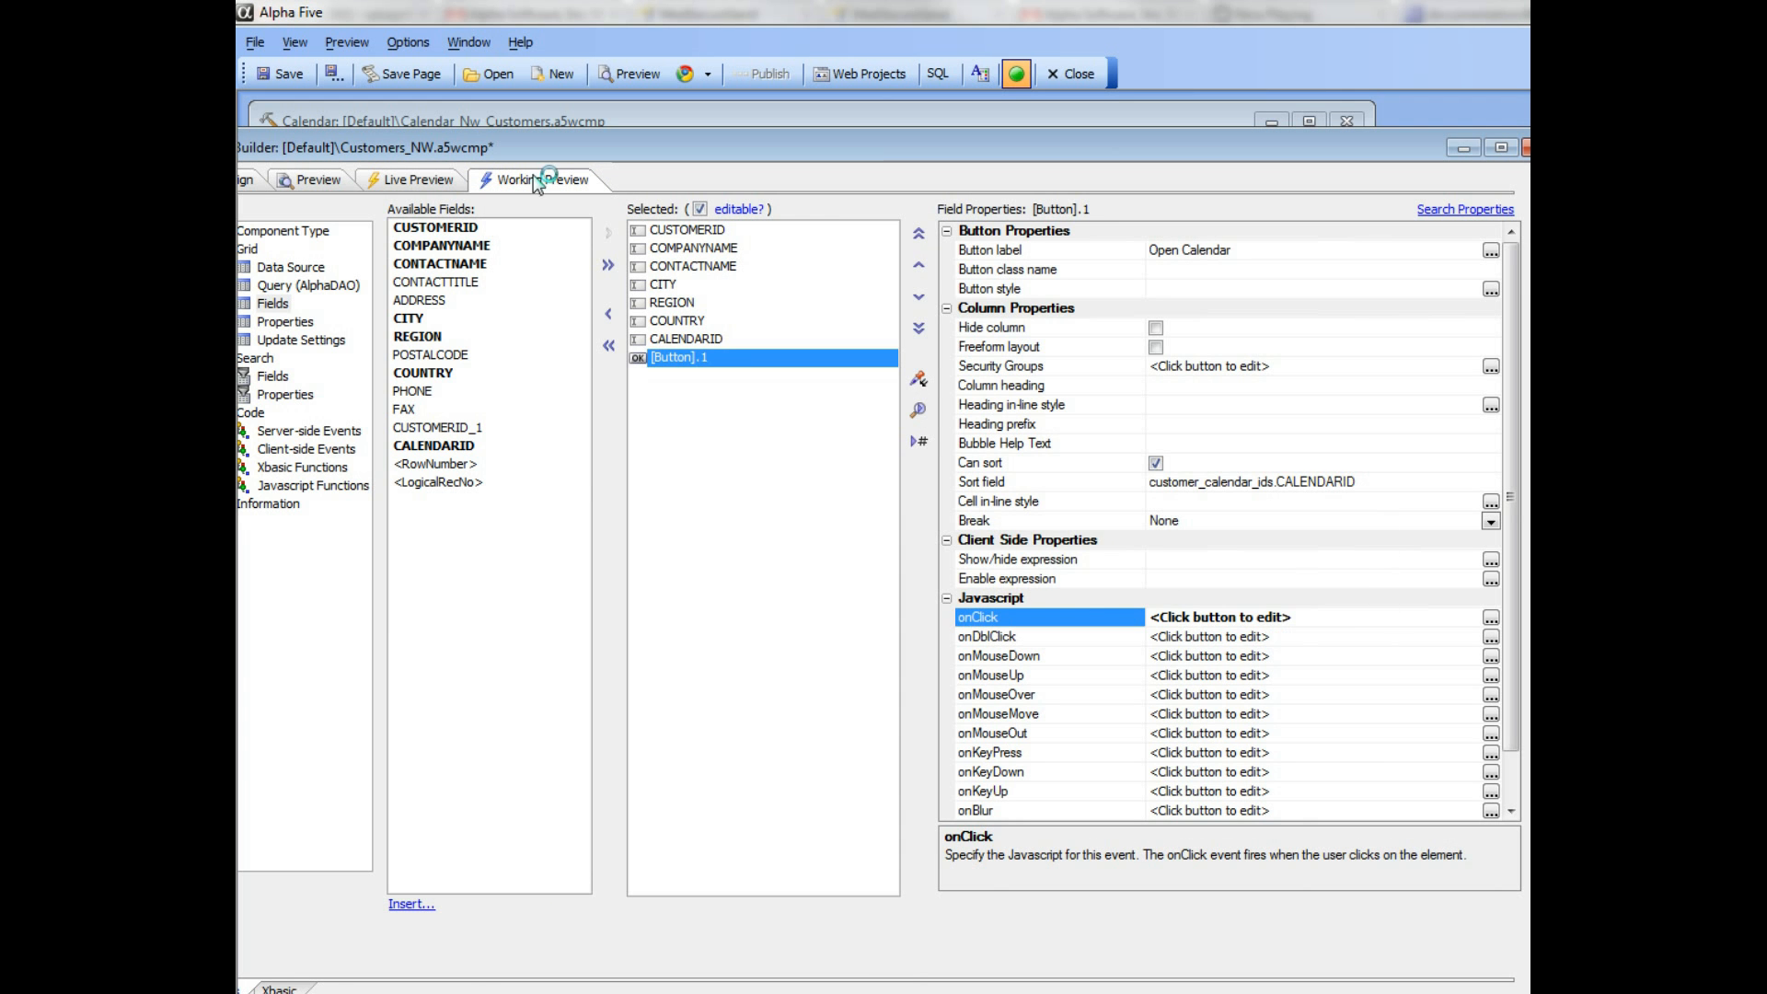
click(433, 607)
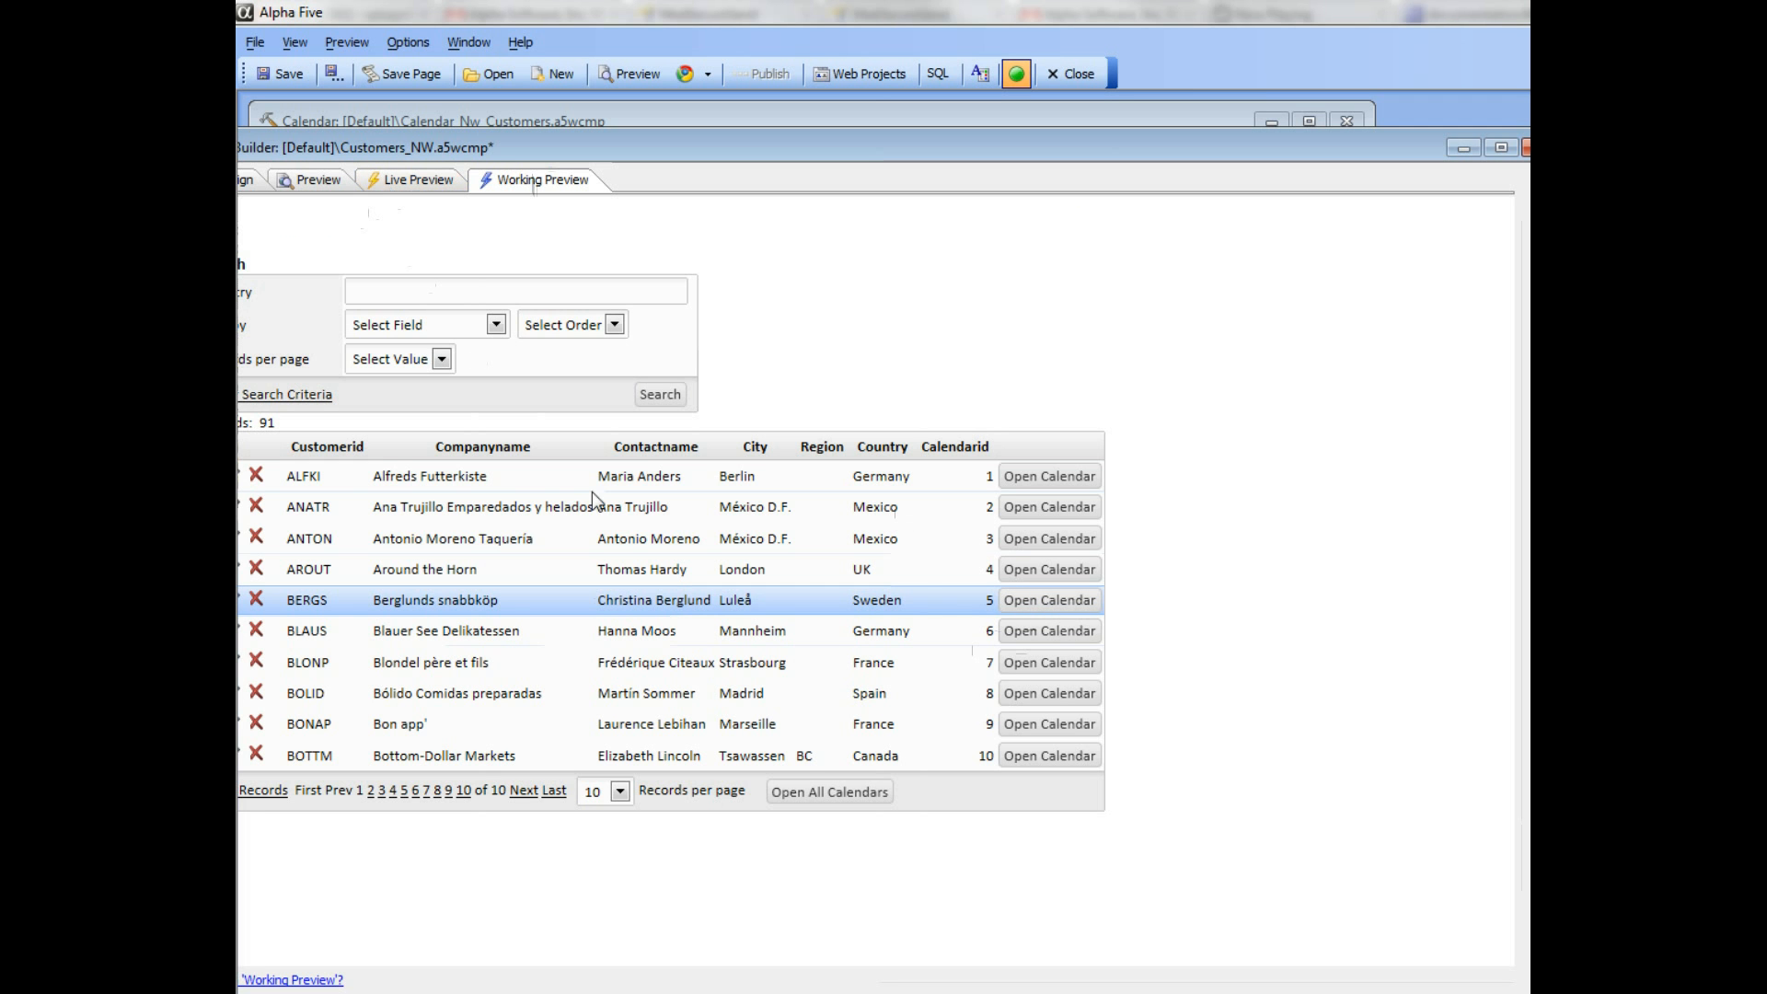
drag(482, 150, 617, 138)
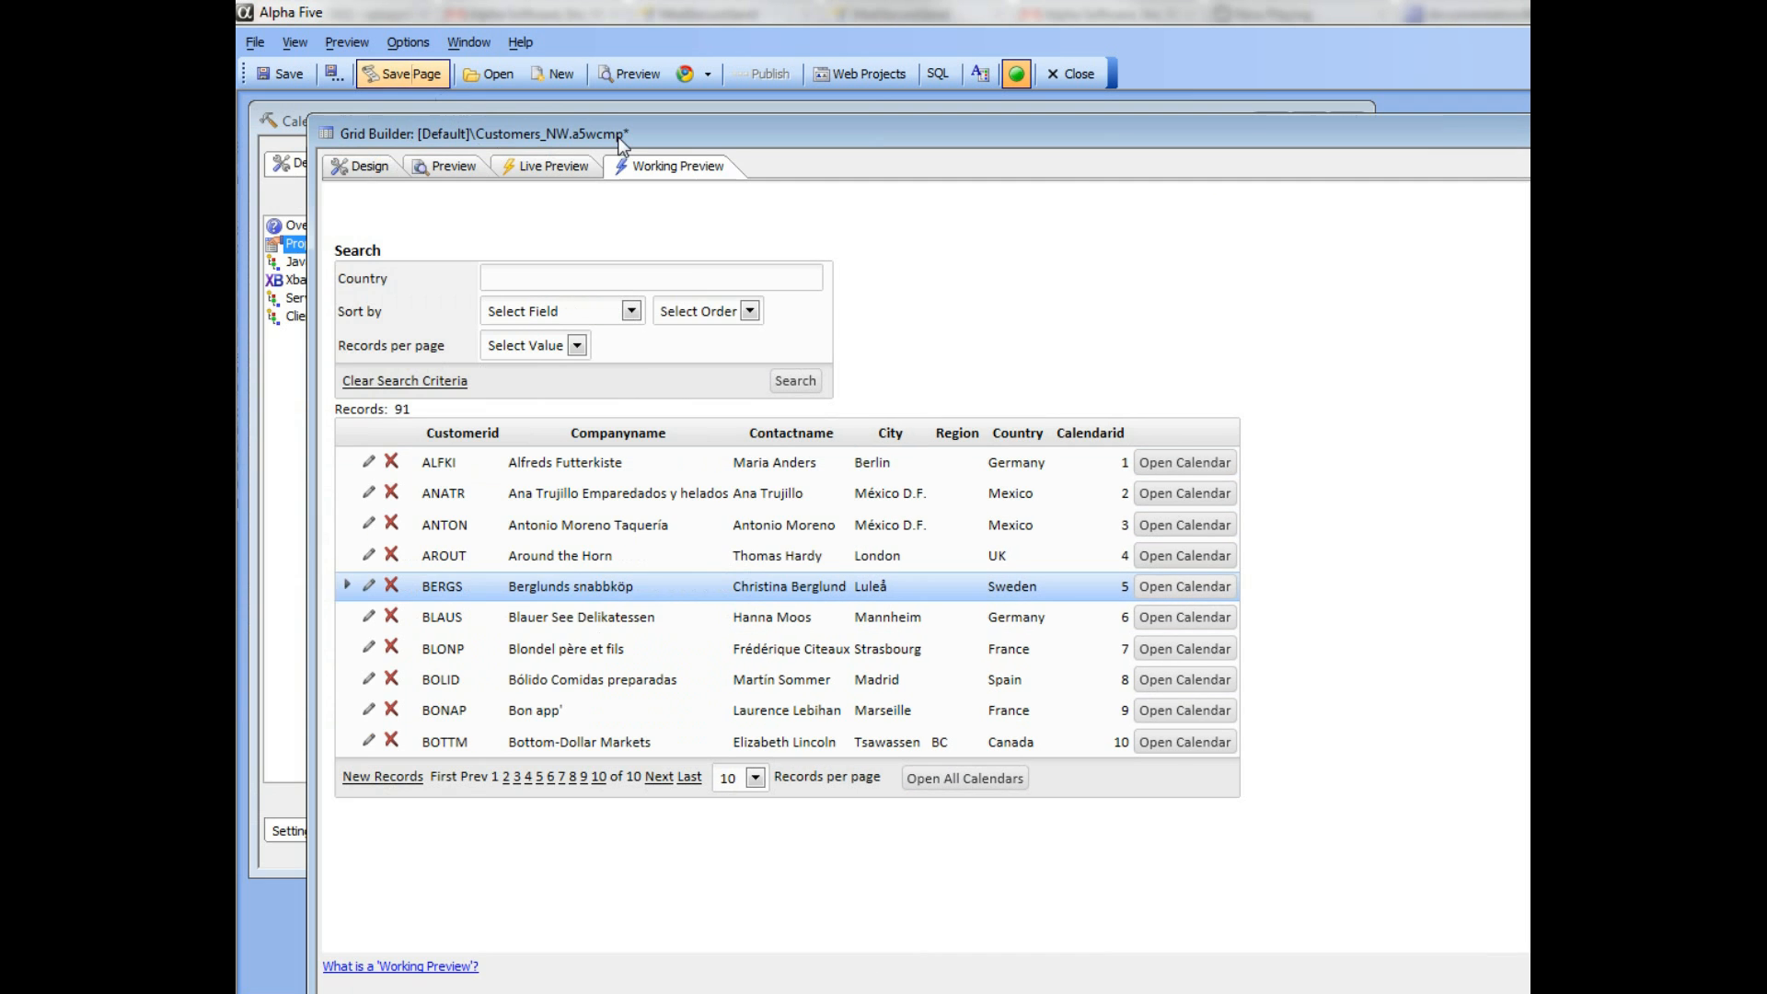
Return to the grid's design and open the Action Button Editor from the Action buttons setting in the grid properties.
click(361, 168)
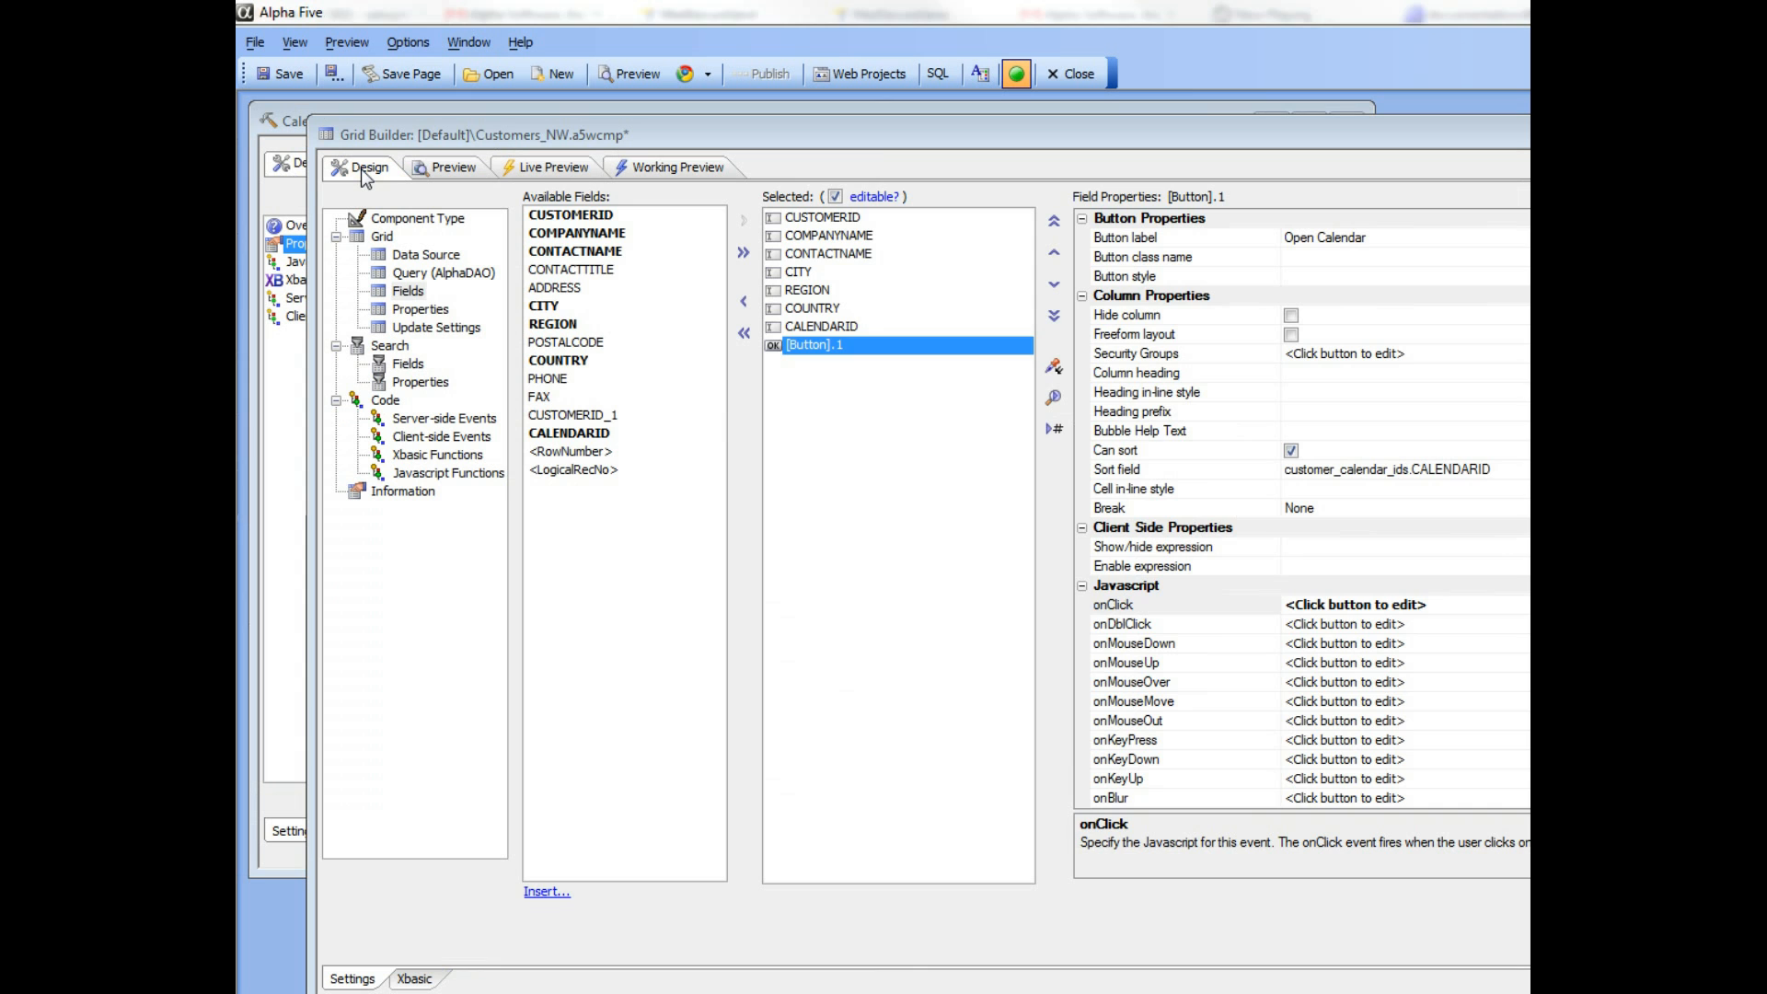
click(415, 313)
click(605, 605)
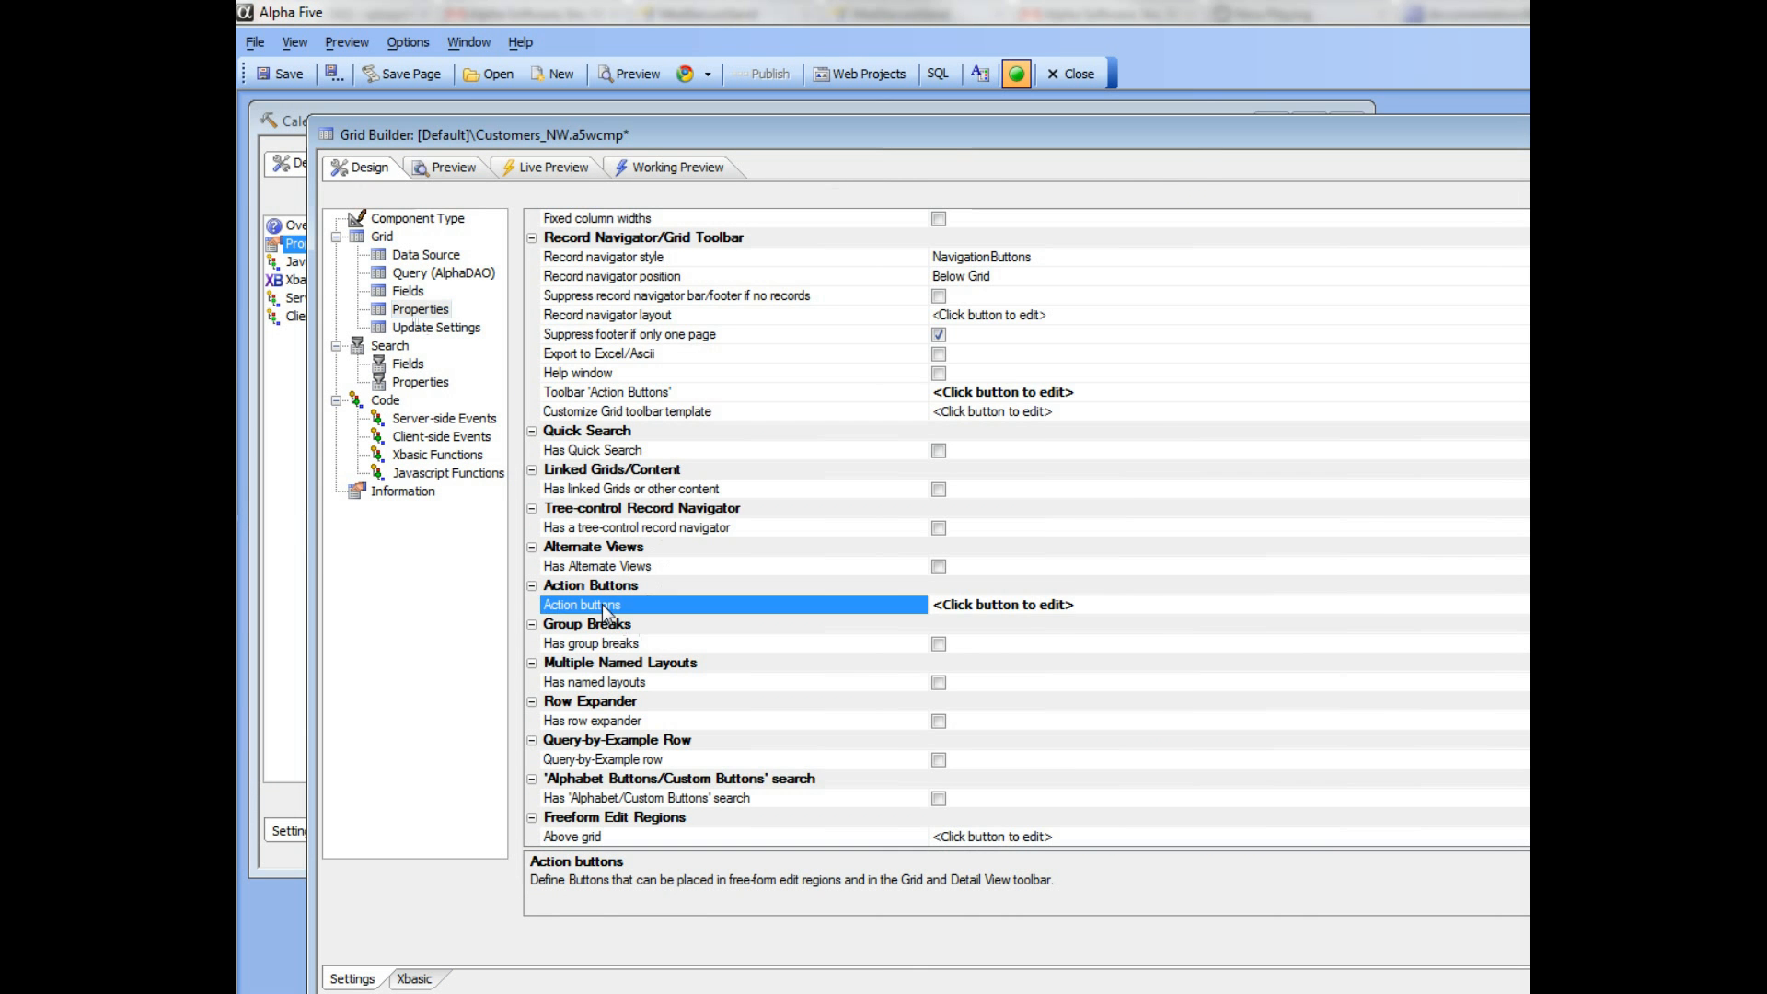
double_click(602, 607)
drag(925, 224, 587, 198)
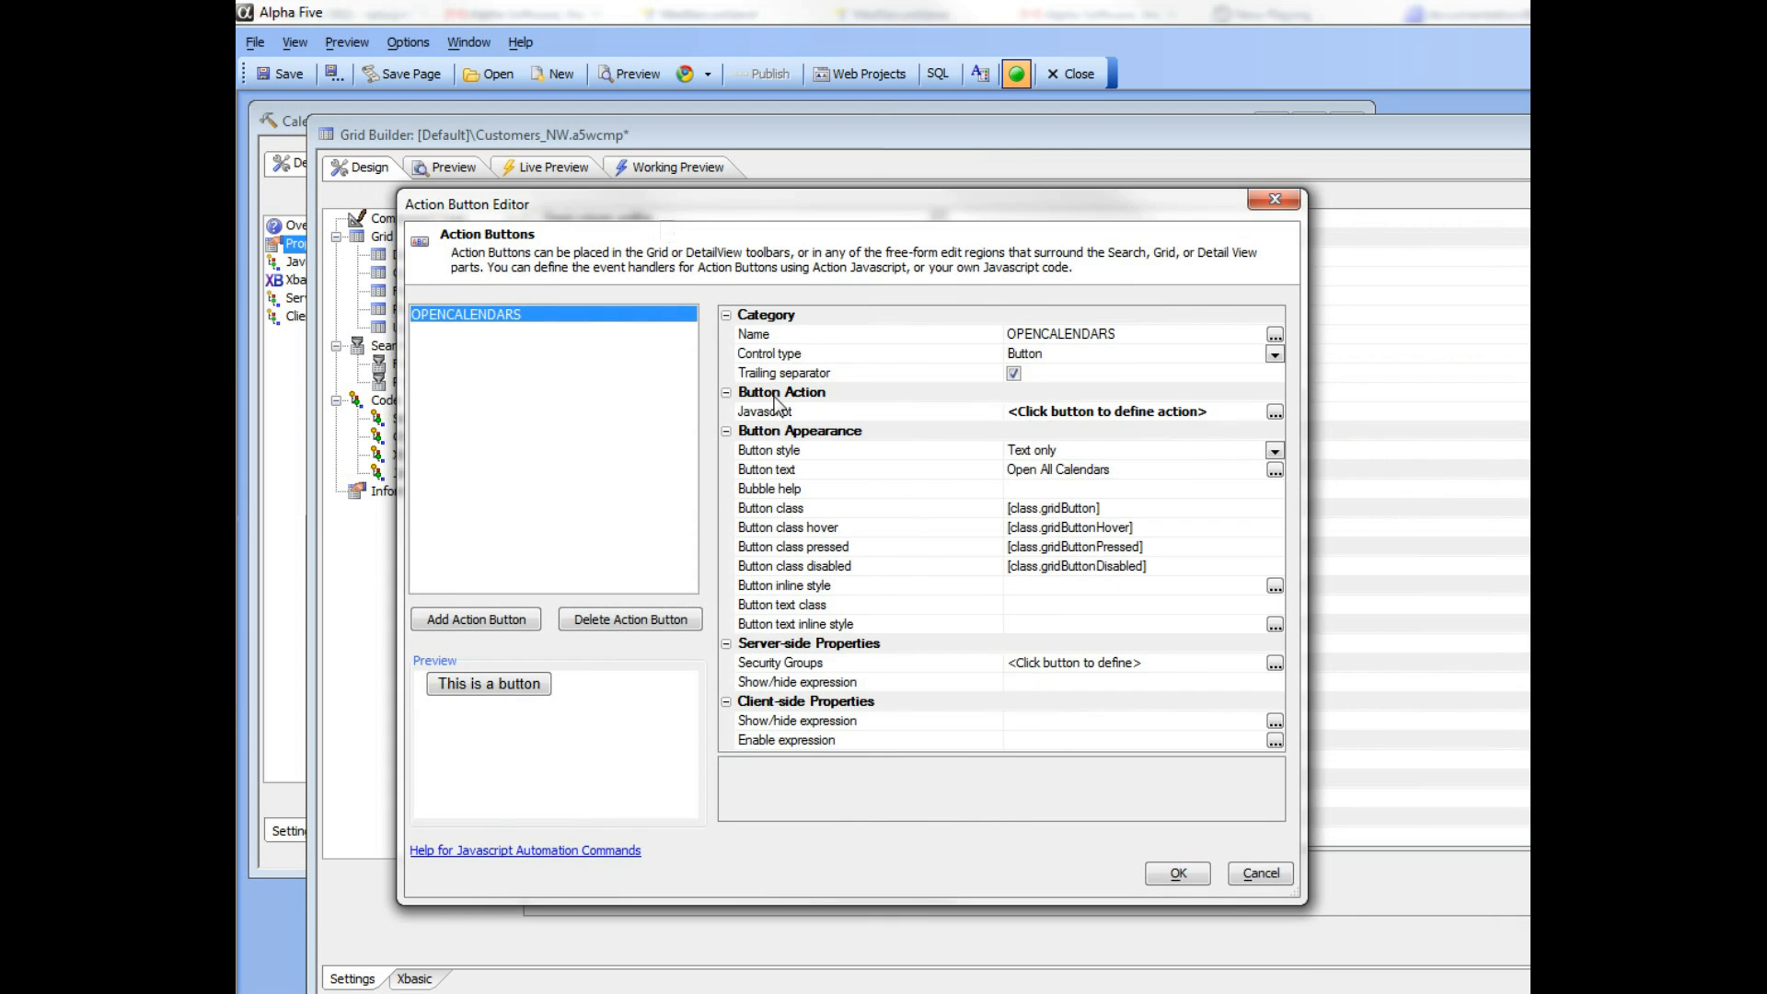
Open the OPENCALENDARS button's "Open a Calendar component" Javascript action for editing and bring up its argument bindings.
click(778, 406)
click(1273, 413)
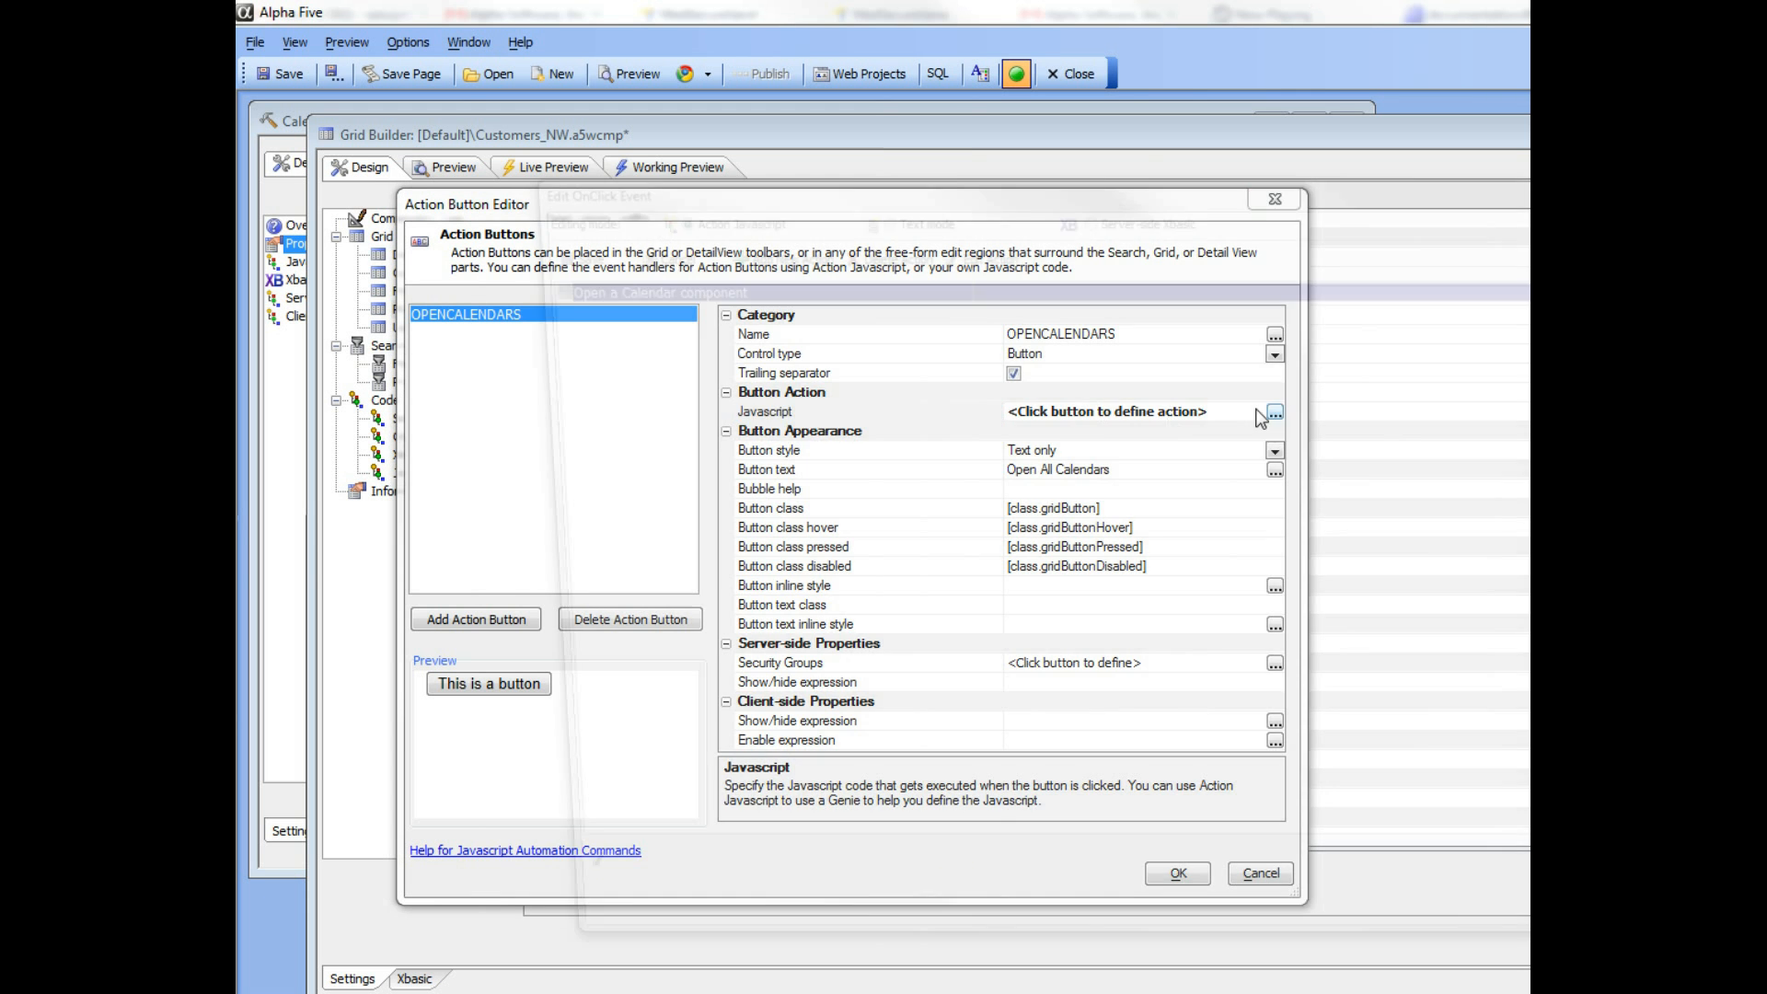
click(955, 258)
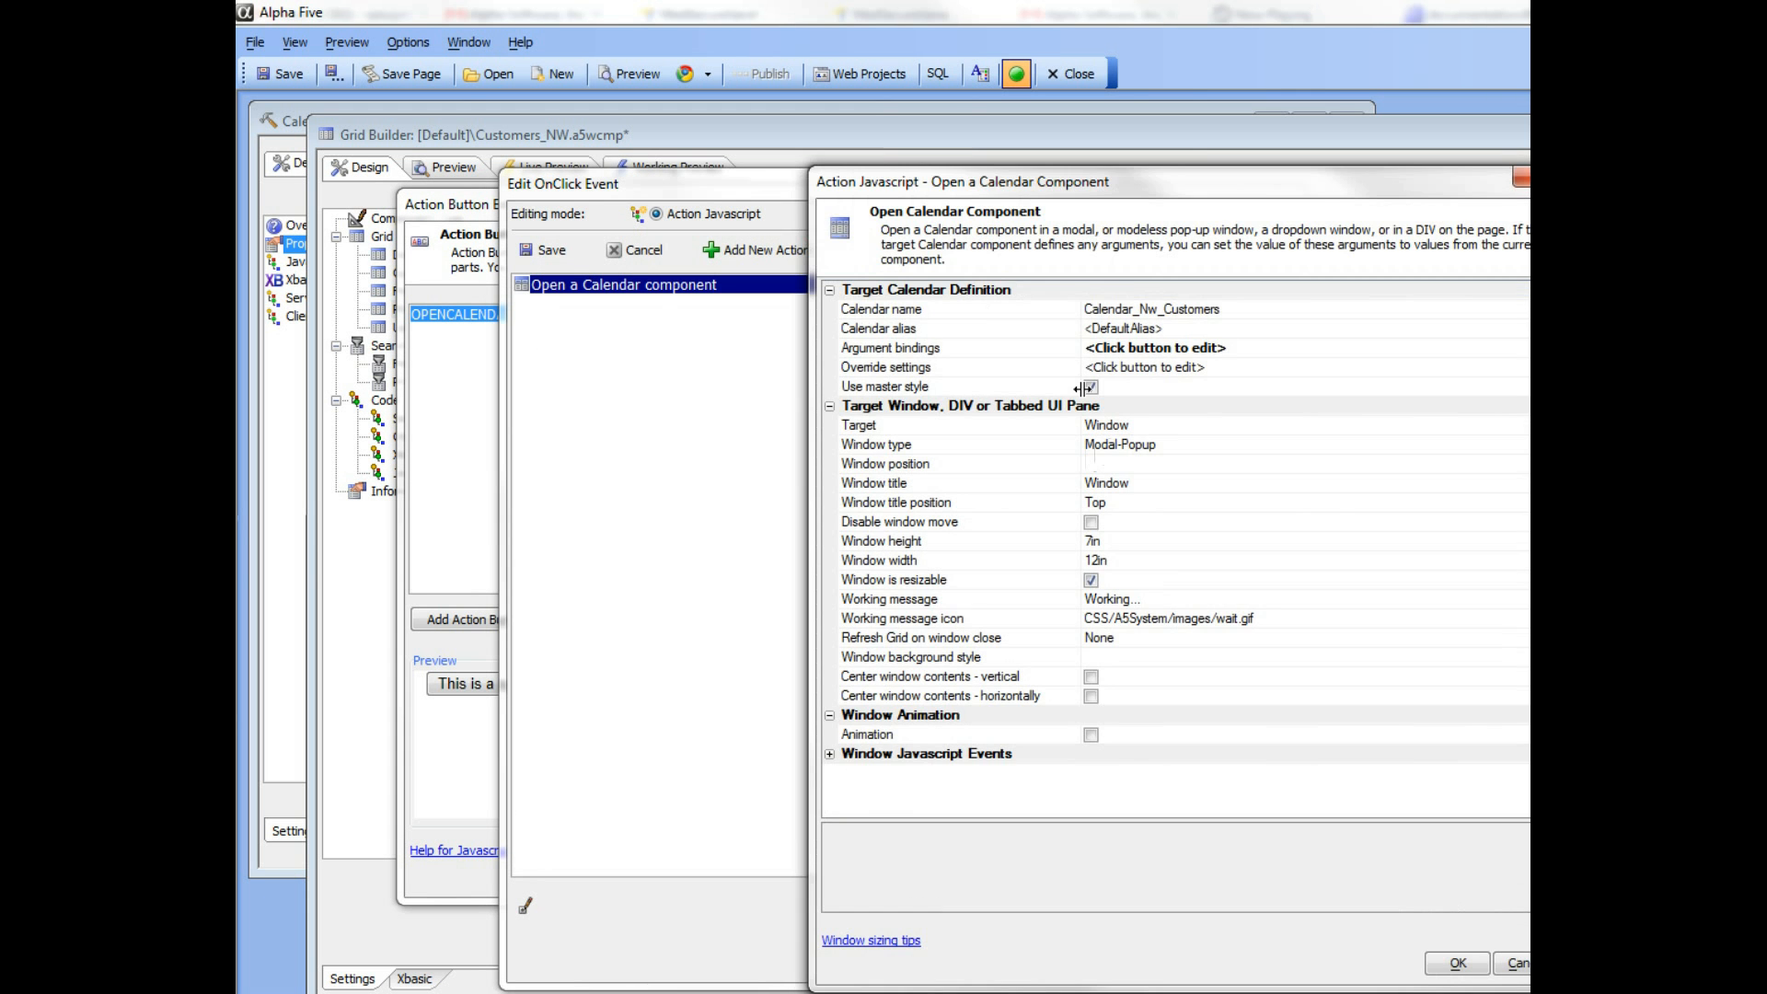
double_click(1003, 351)
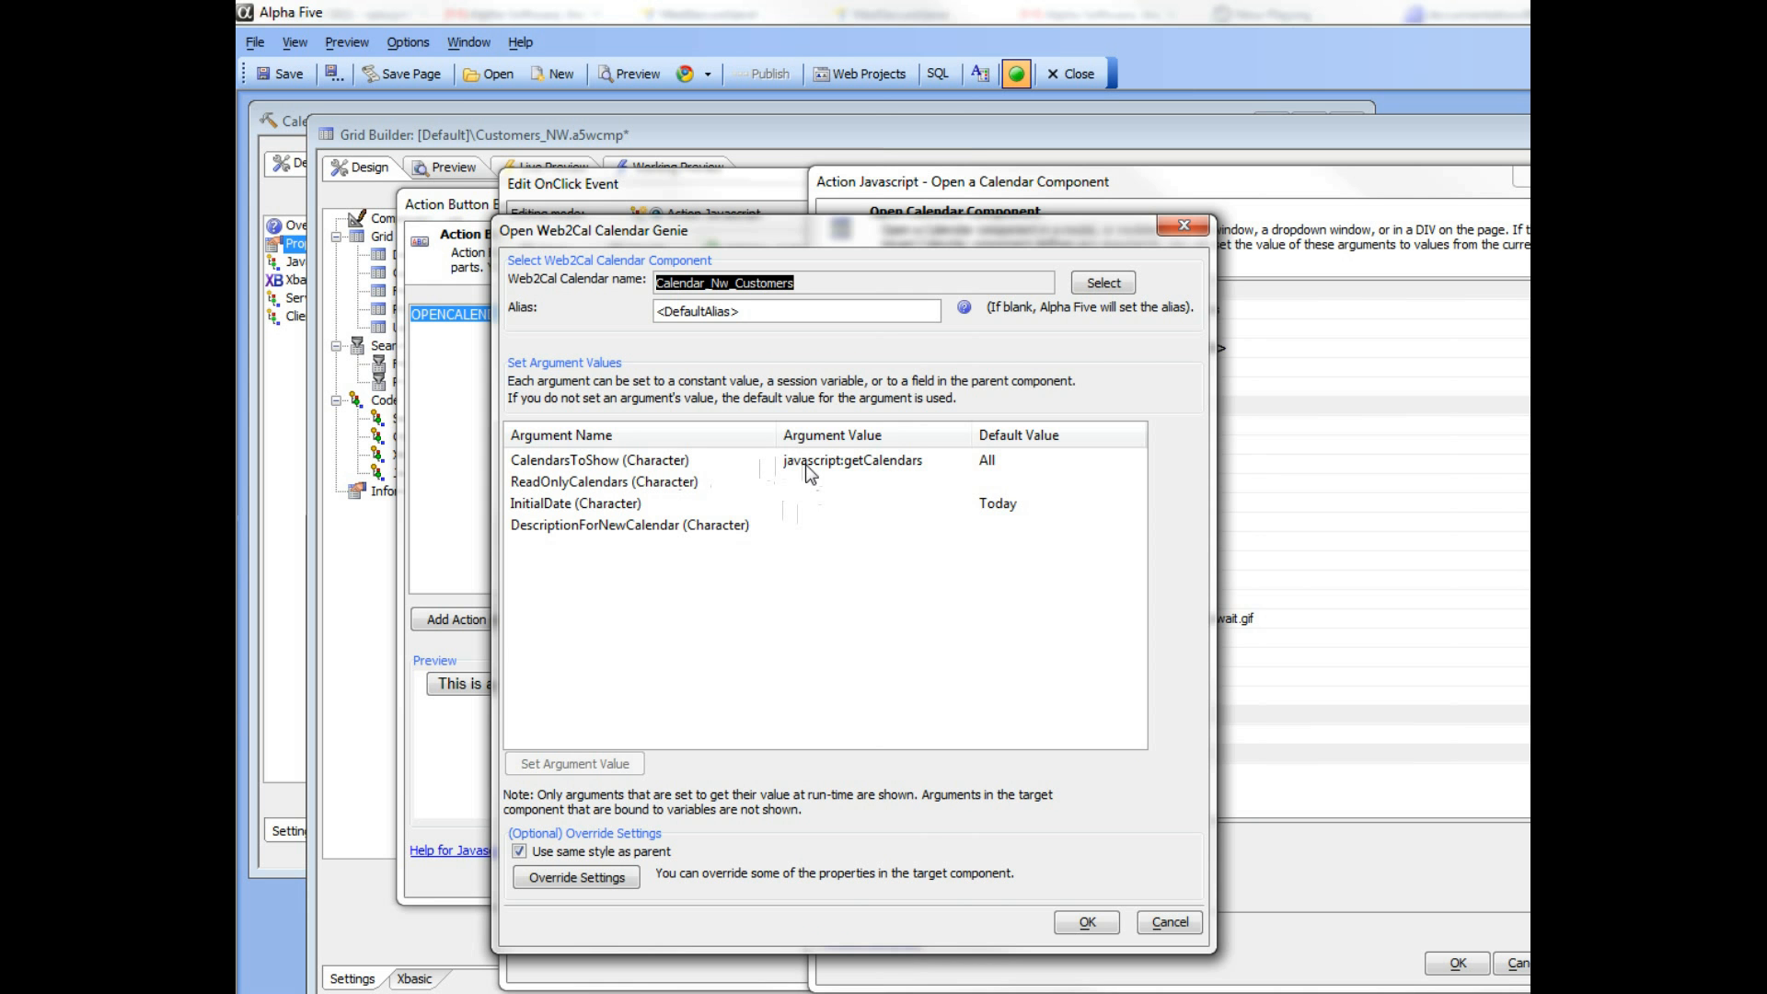
Examine the Javascript function name in the CalendarsToShow argument value and read the help on setting a value from a Javascript function.
double_click(690, 465)
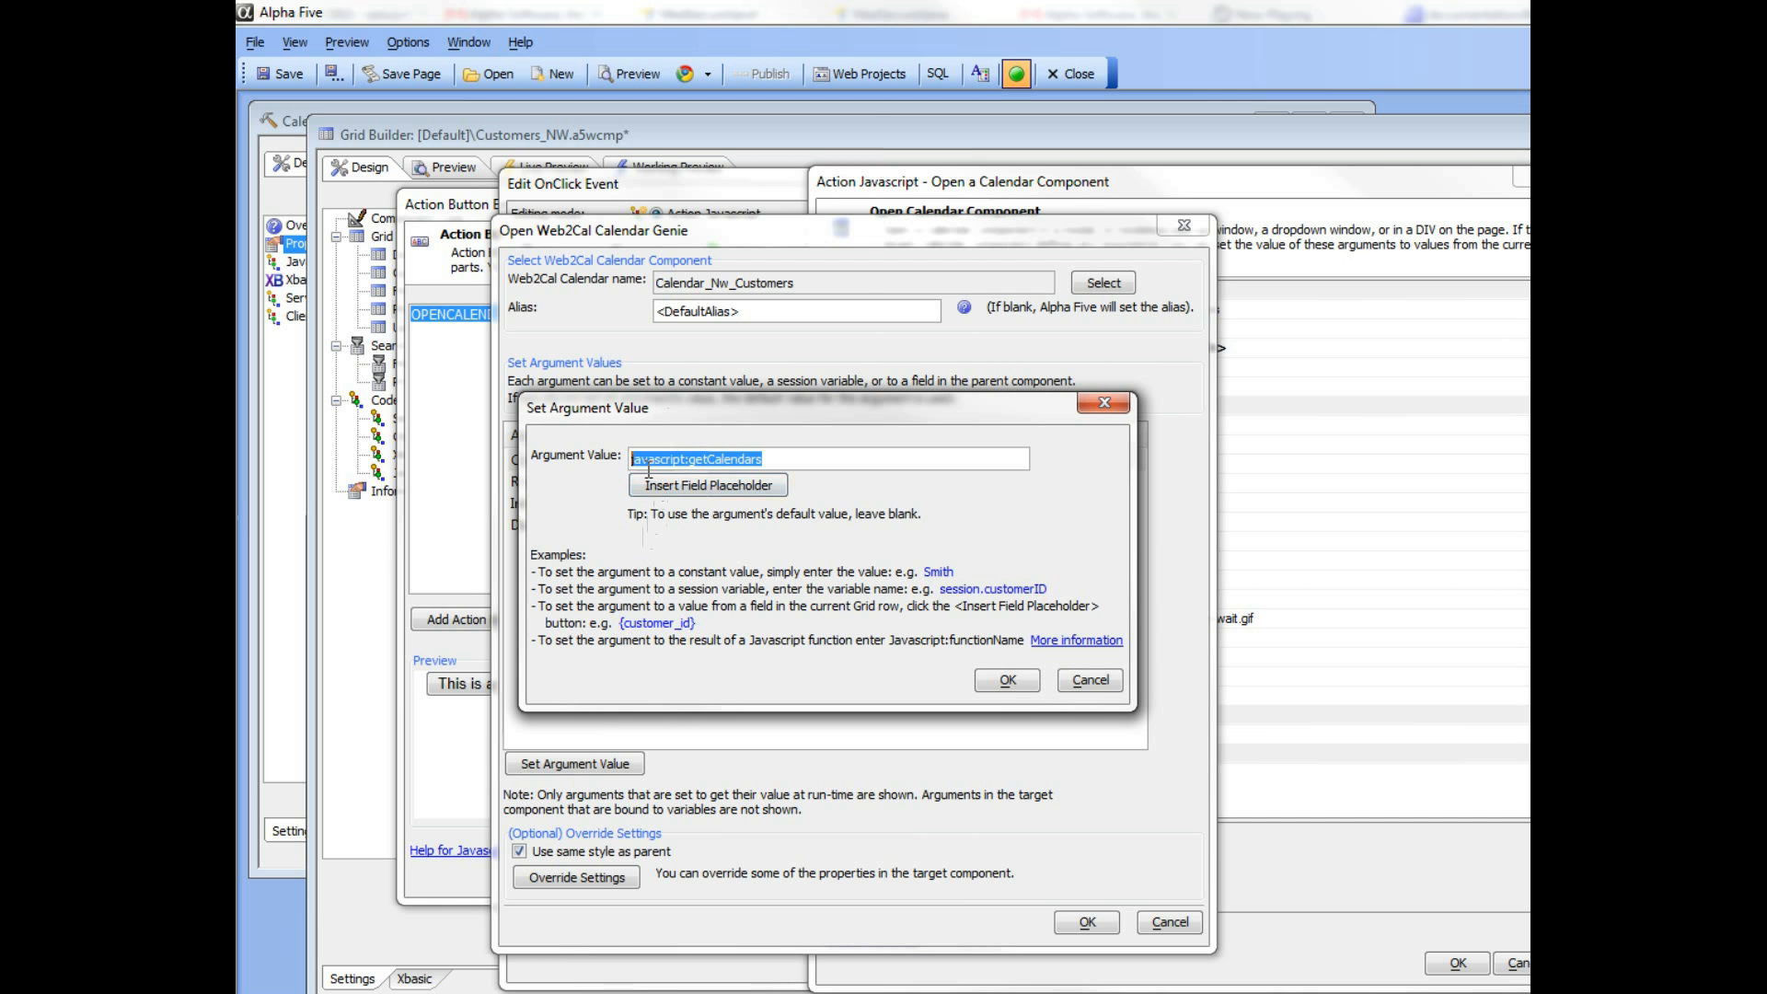
drag(689, 460, 763, 459)
click(1067, 644)
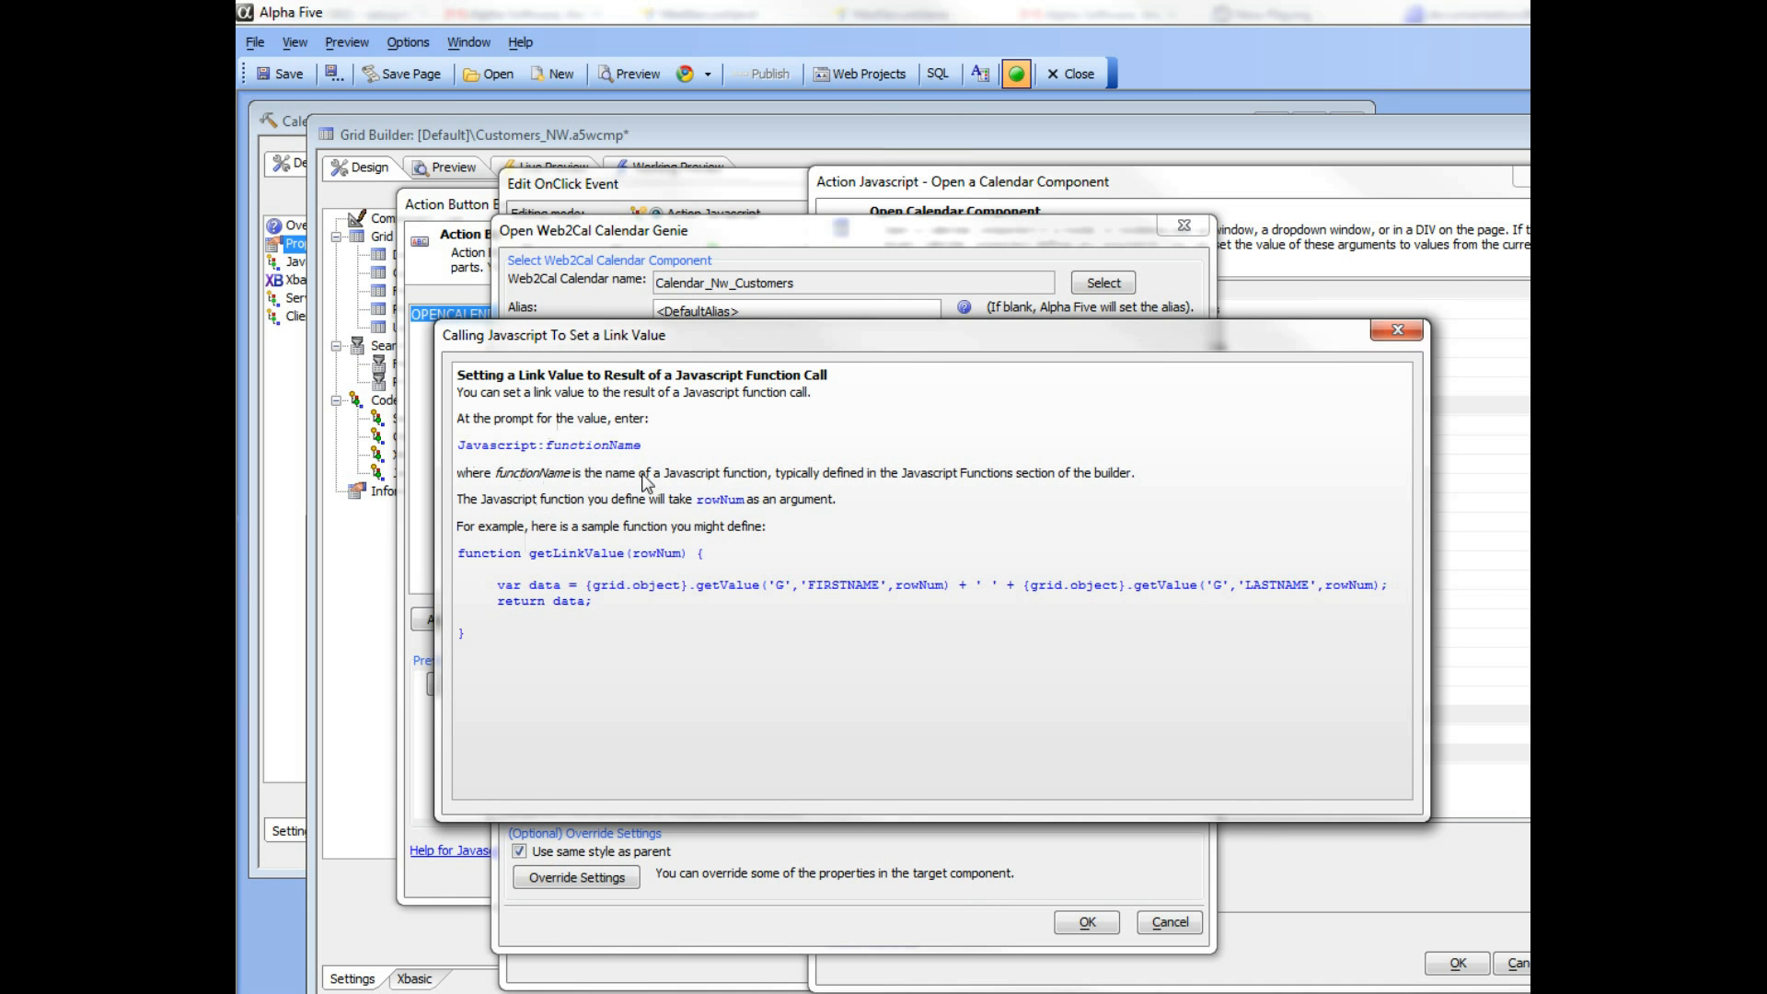
click(1397, 329)
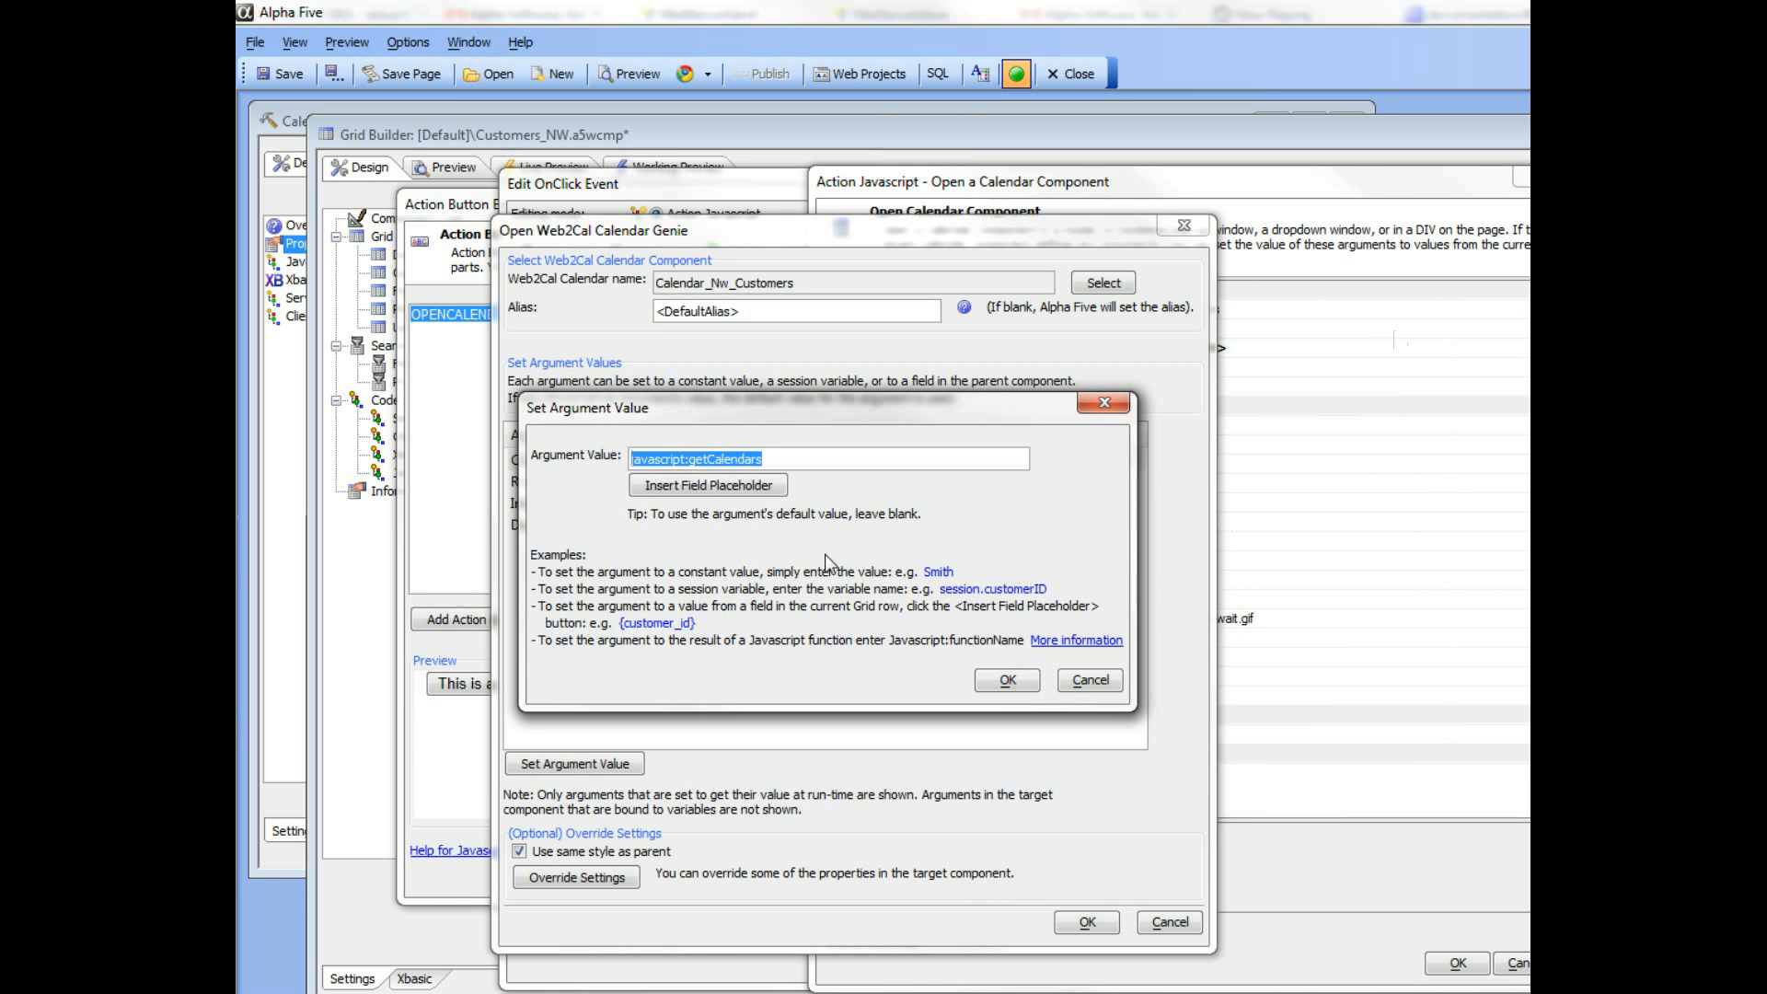
click(691, 459)
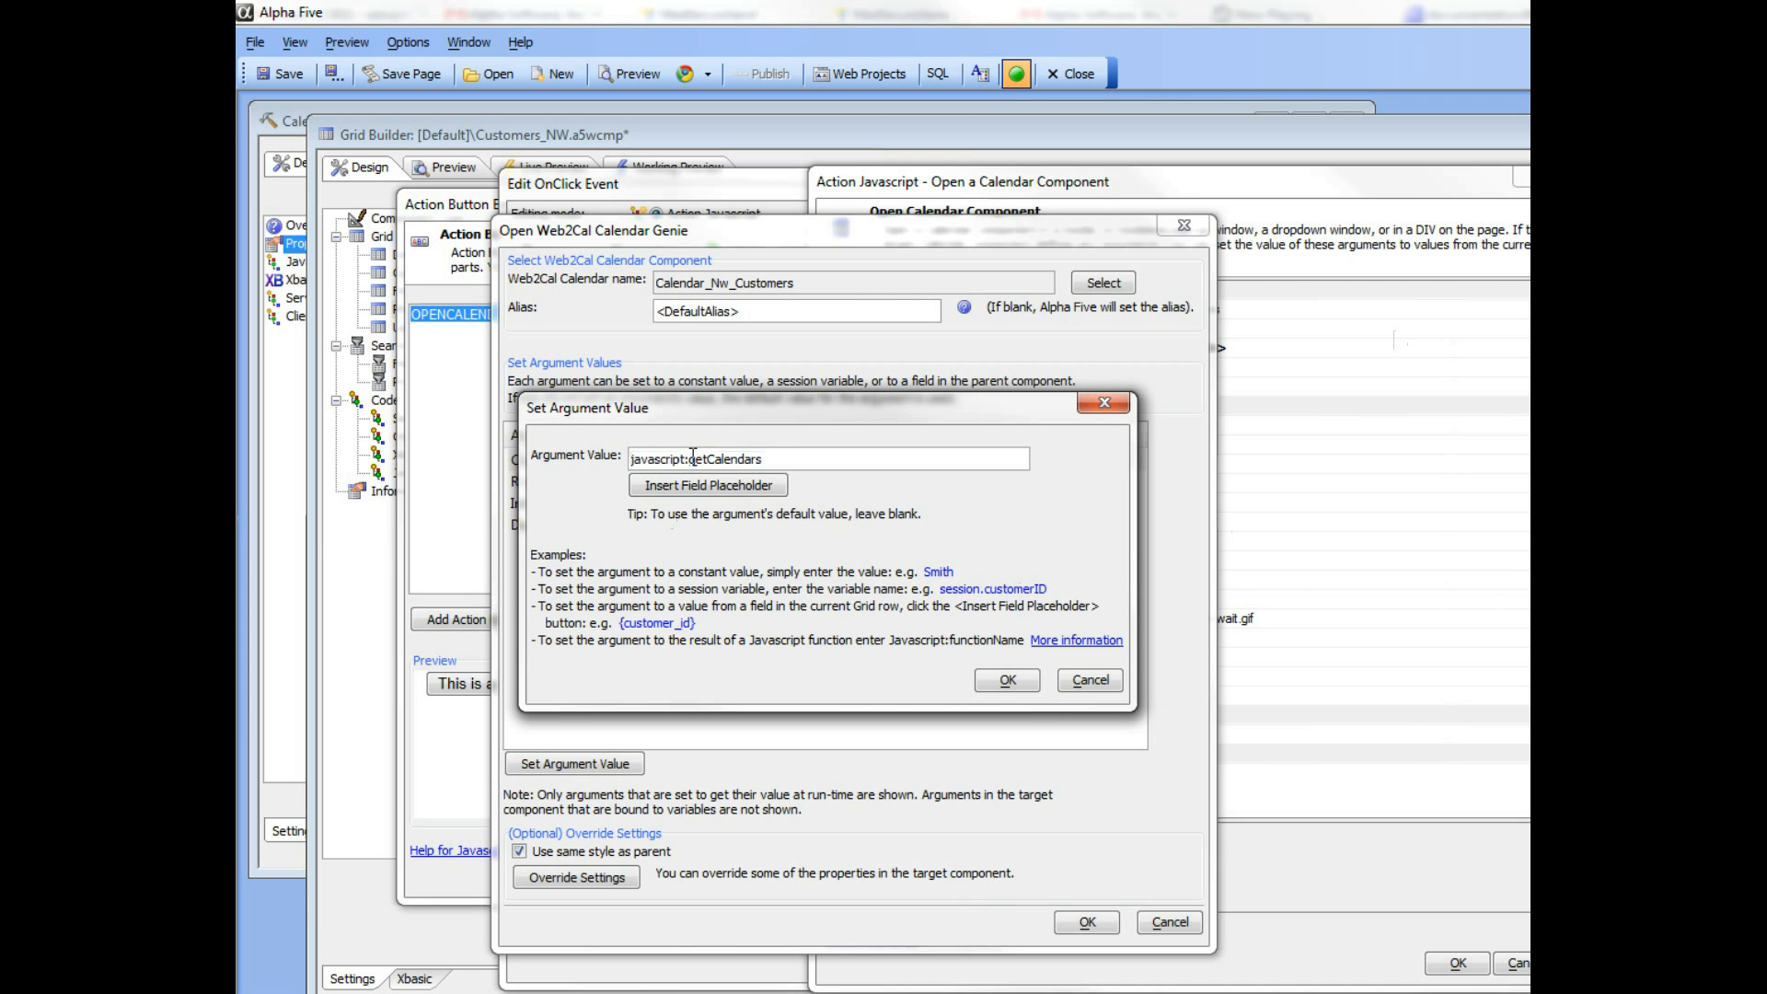
drag(693, 459, 766, 457)
Accept the CalendarsToShow value, the argument bindings and the calendar action, and save the button's OnClick event.
click(1007, 680)
click(1086, 921)
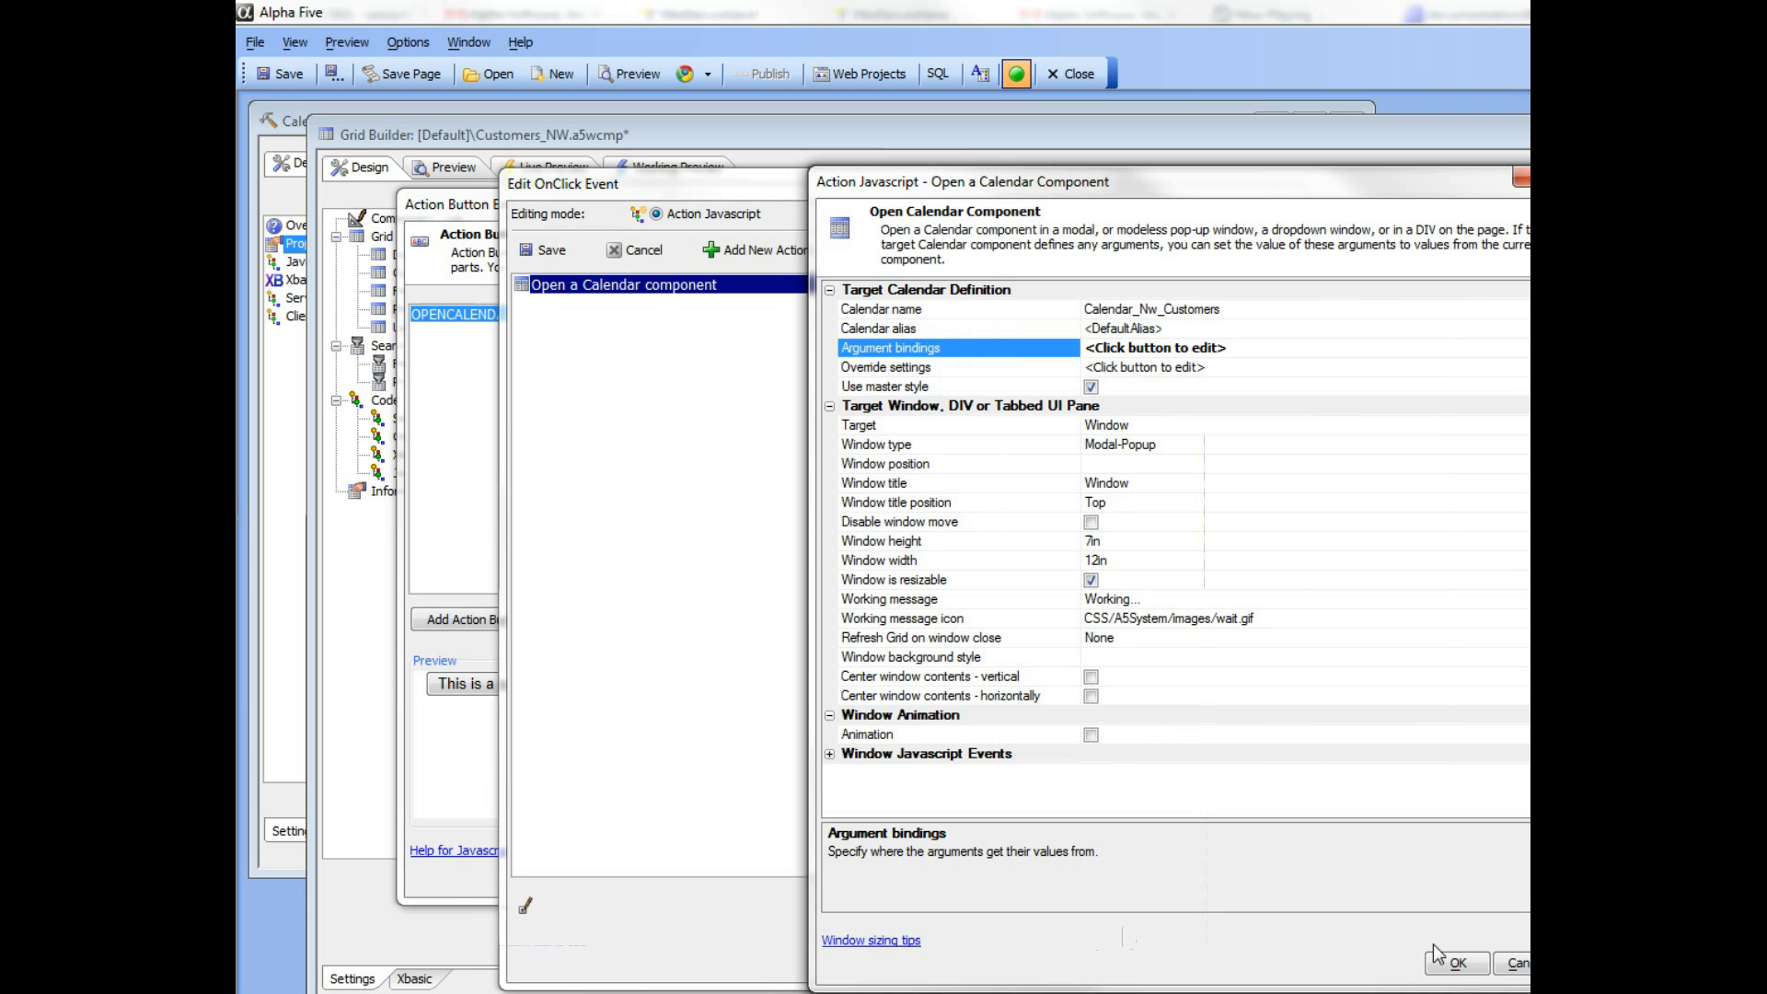
click(1458, 963)
click(579, 262)
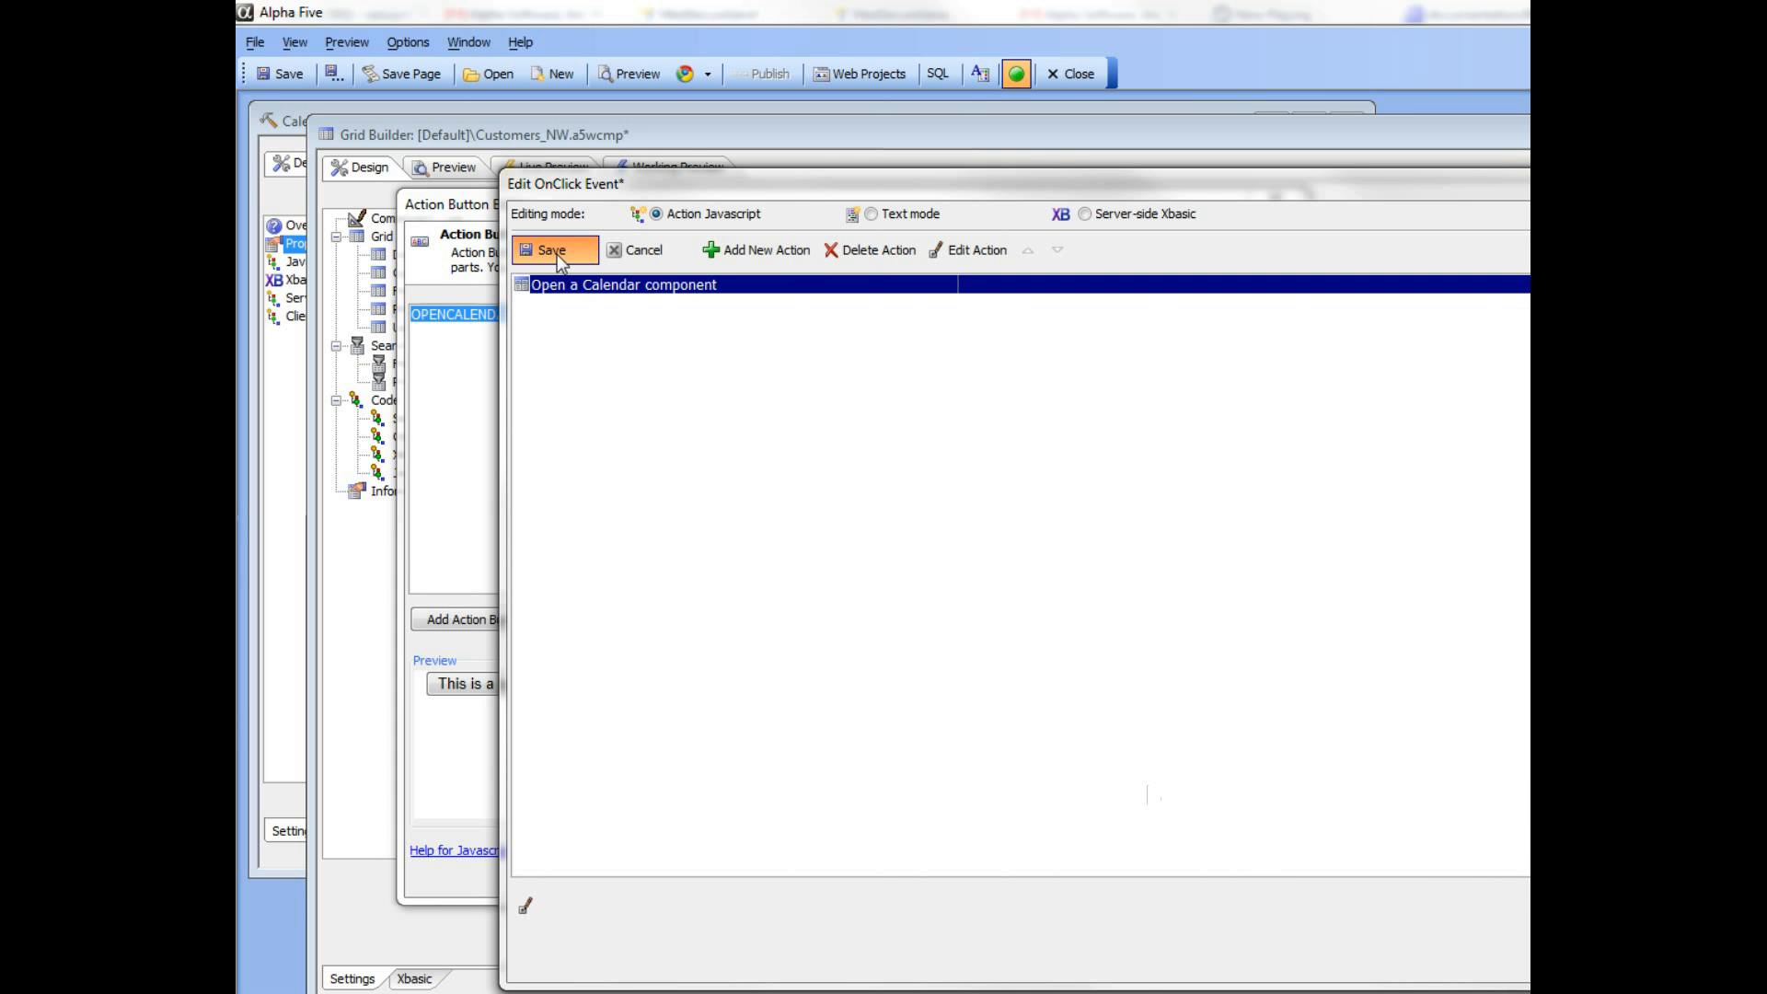